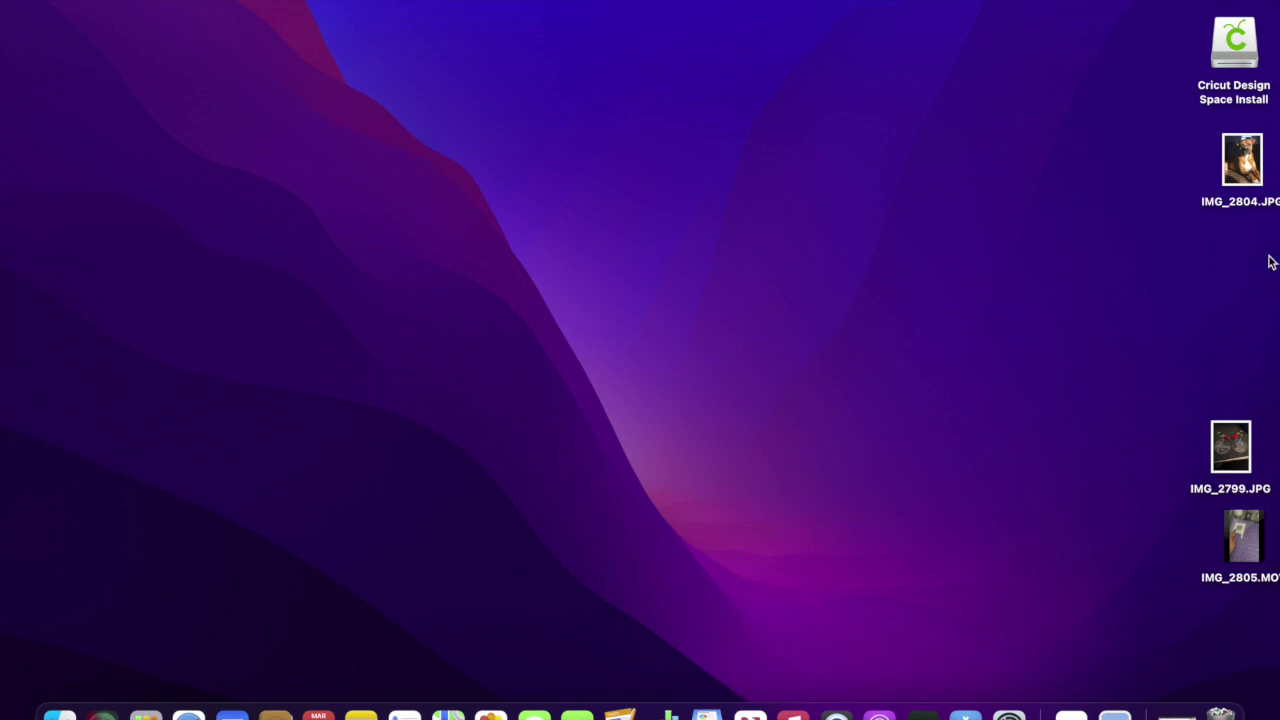
- Preview the IMG_2804 dog photo, then return it to the desktop's right edge
drag(1247, 177, 848, 232)
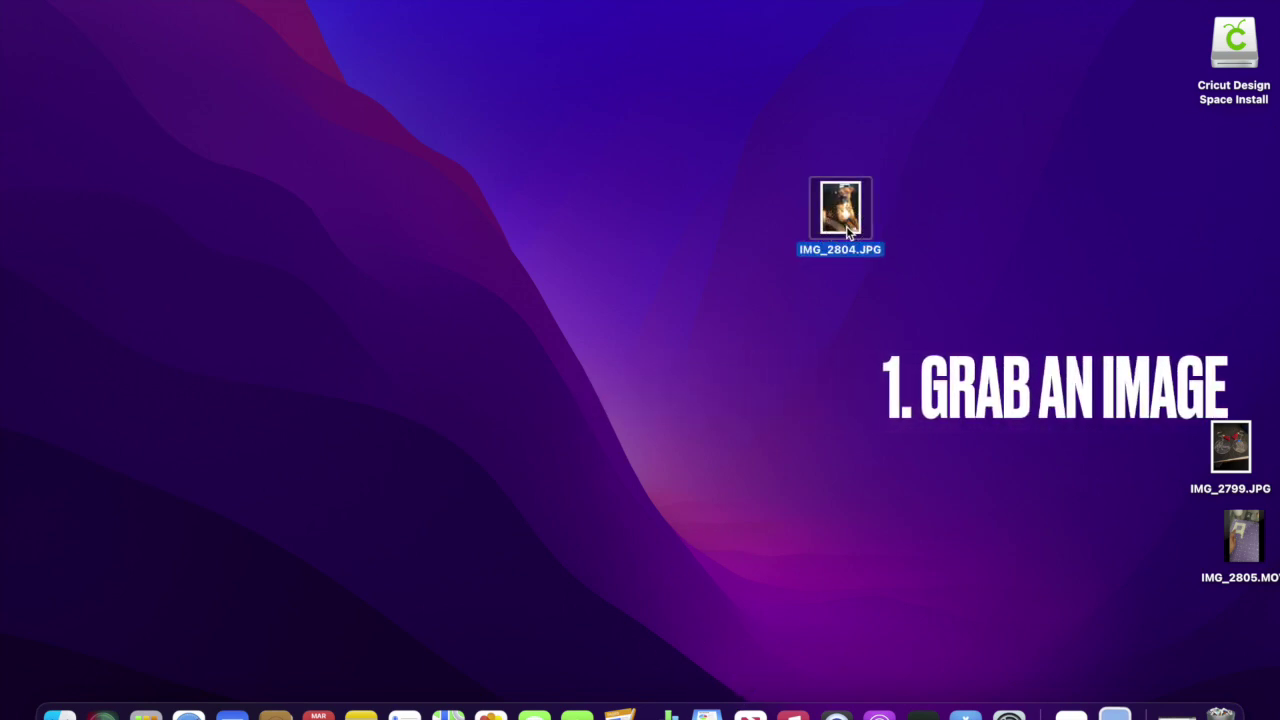
double_click(848, 230)
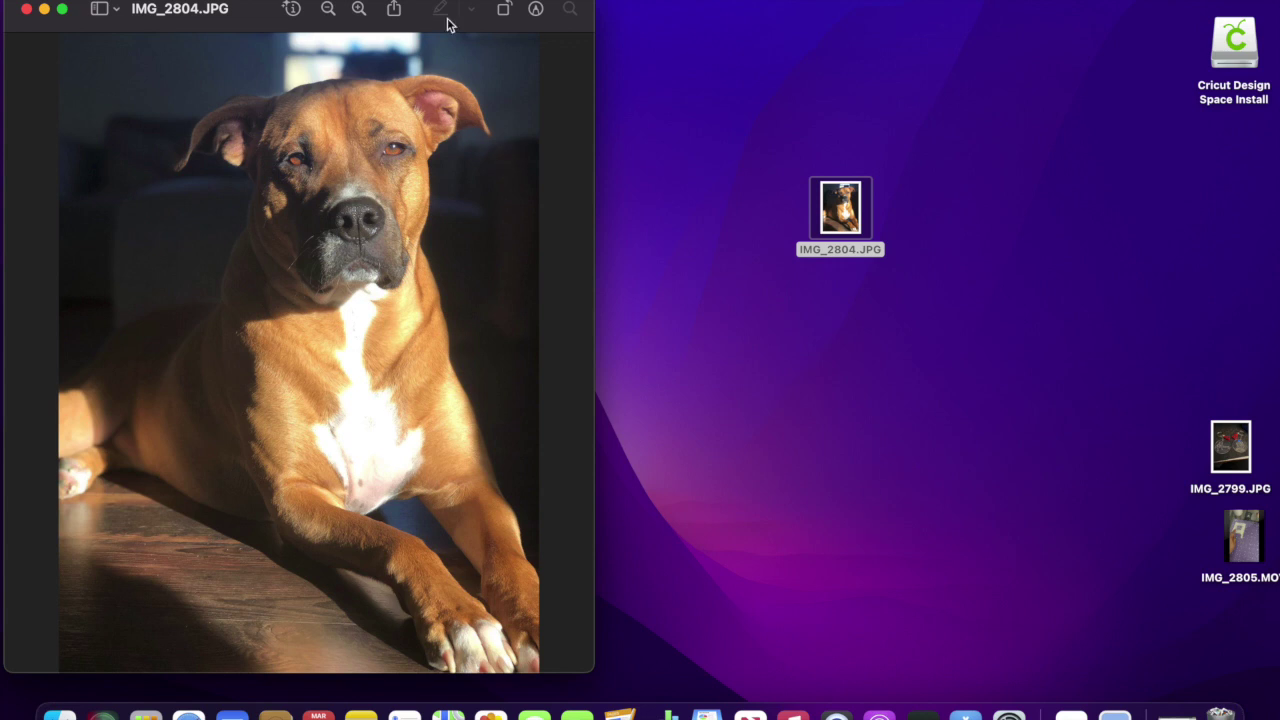
drag(421, 4, 562, 5)
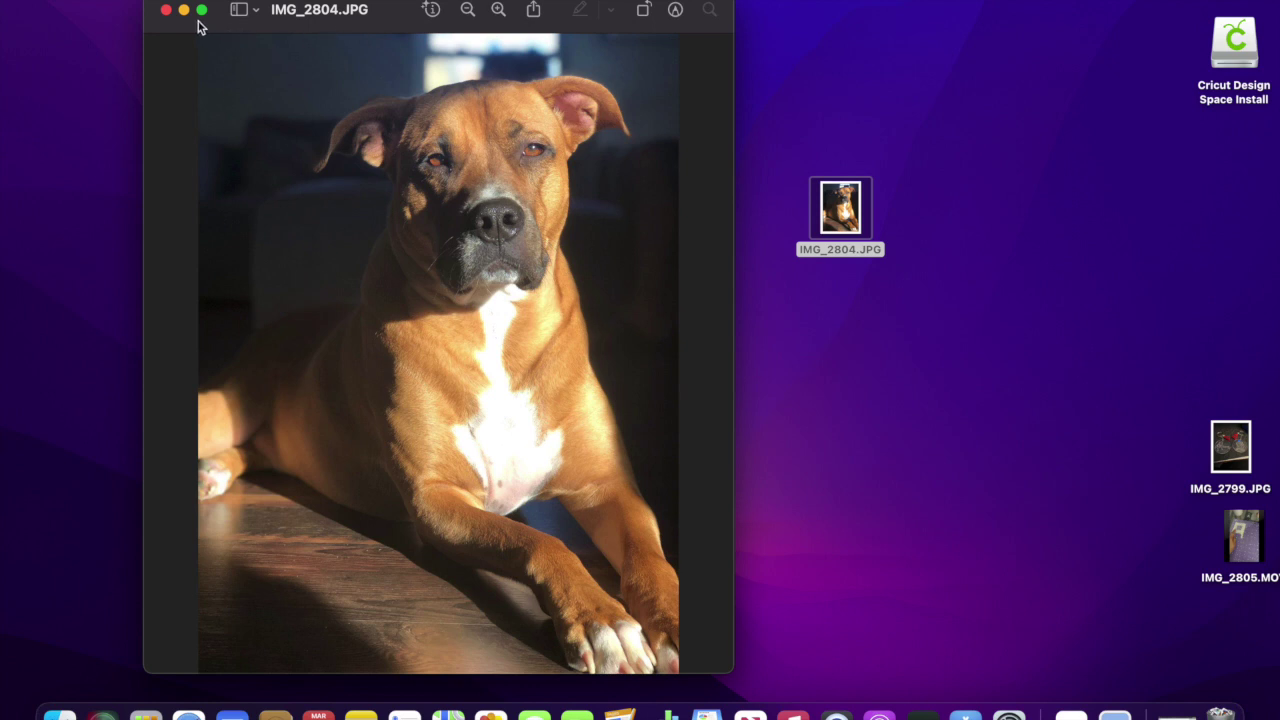
click(165, 12)
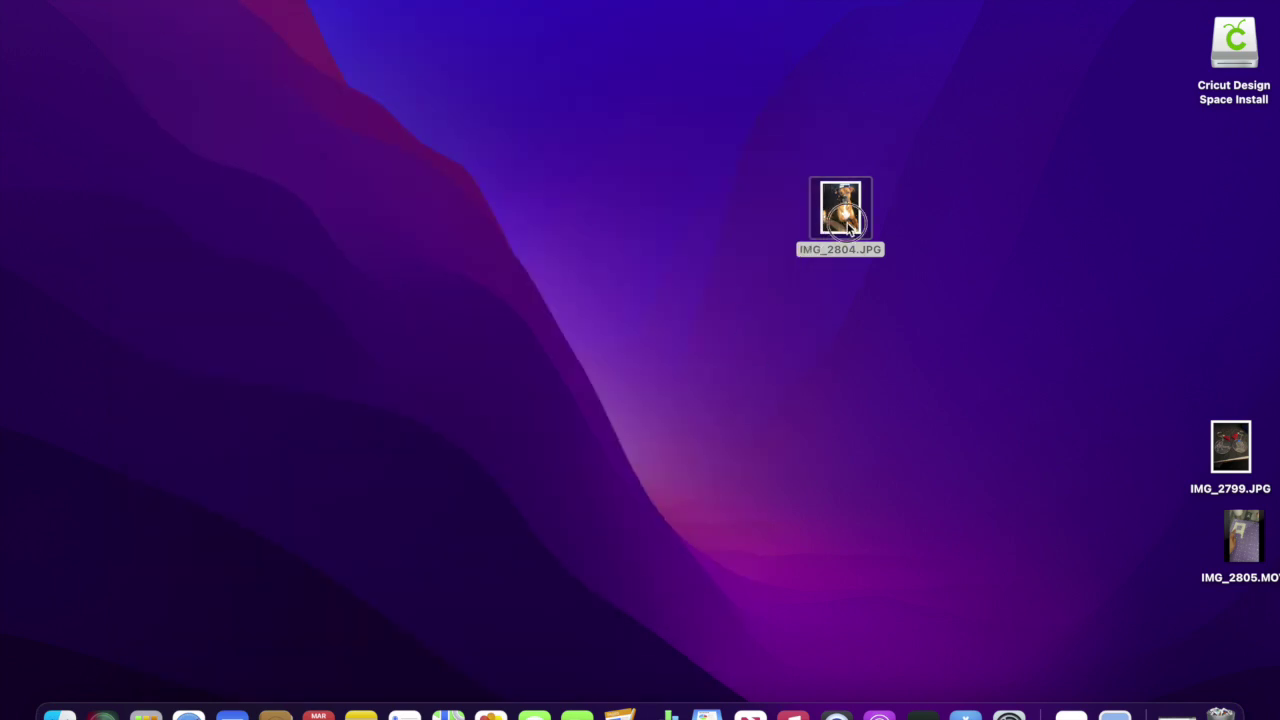
drag(849, 223, 1250, 212)
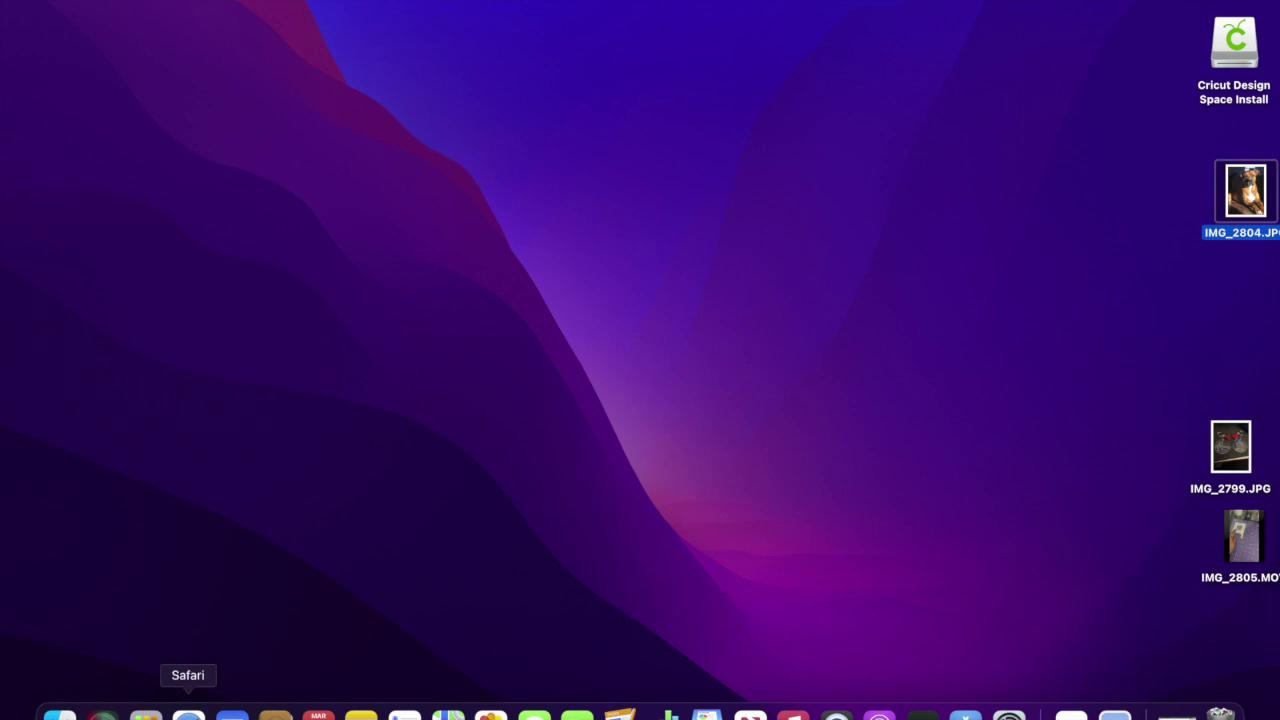
- Go to remove.bg in Safari and upload IMG_2804.JPG to strip its background
click(190, 712)
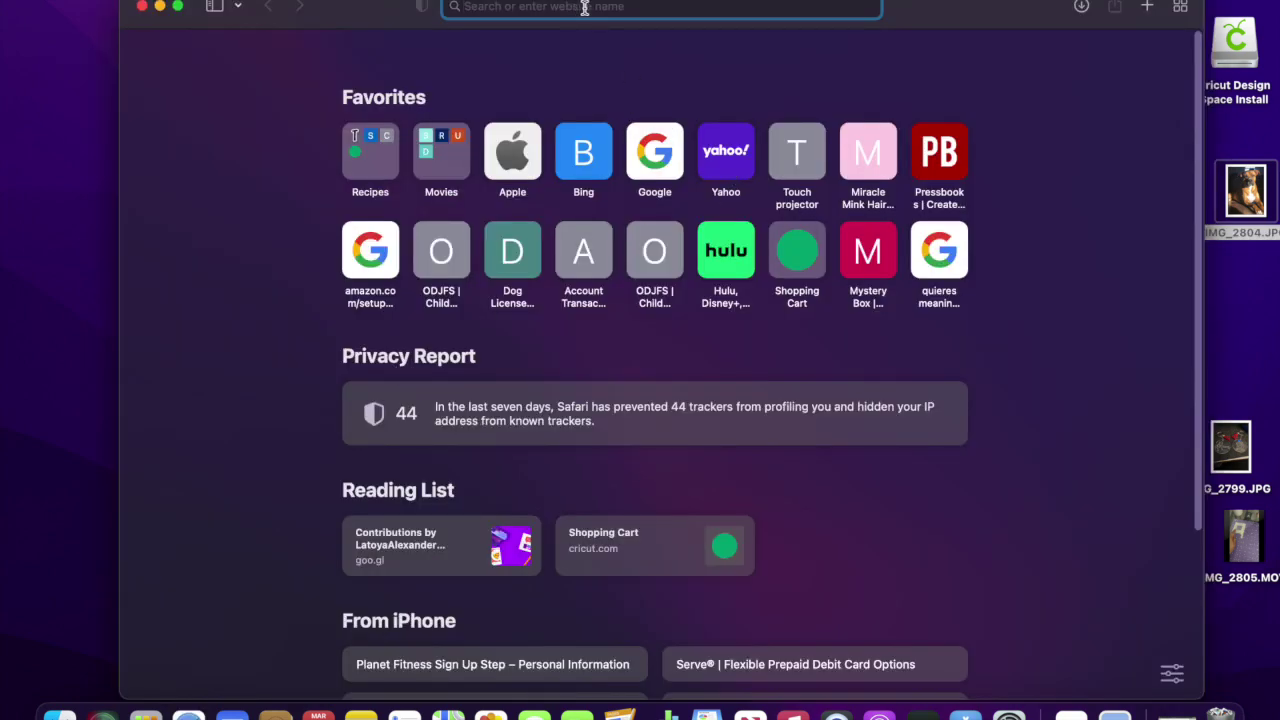
text(re)
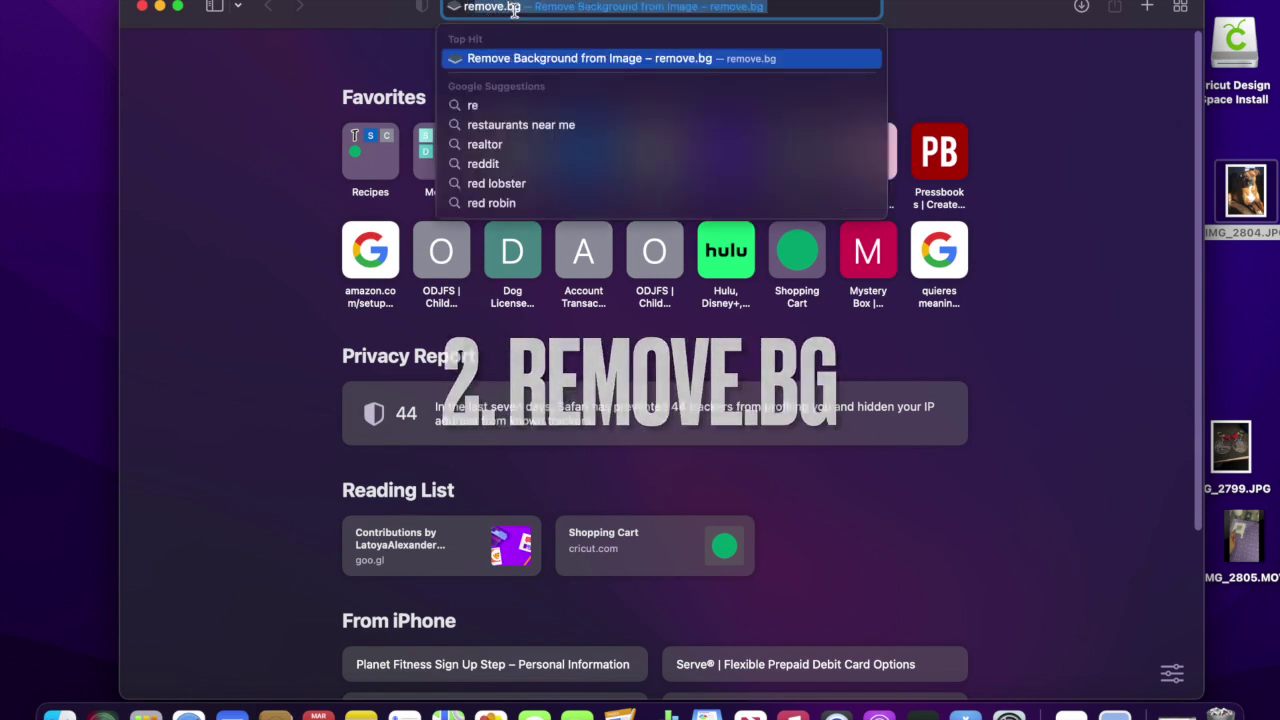
key(BackSpace)
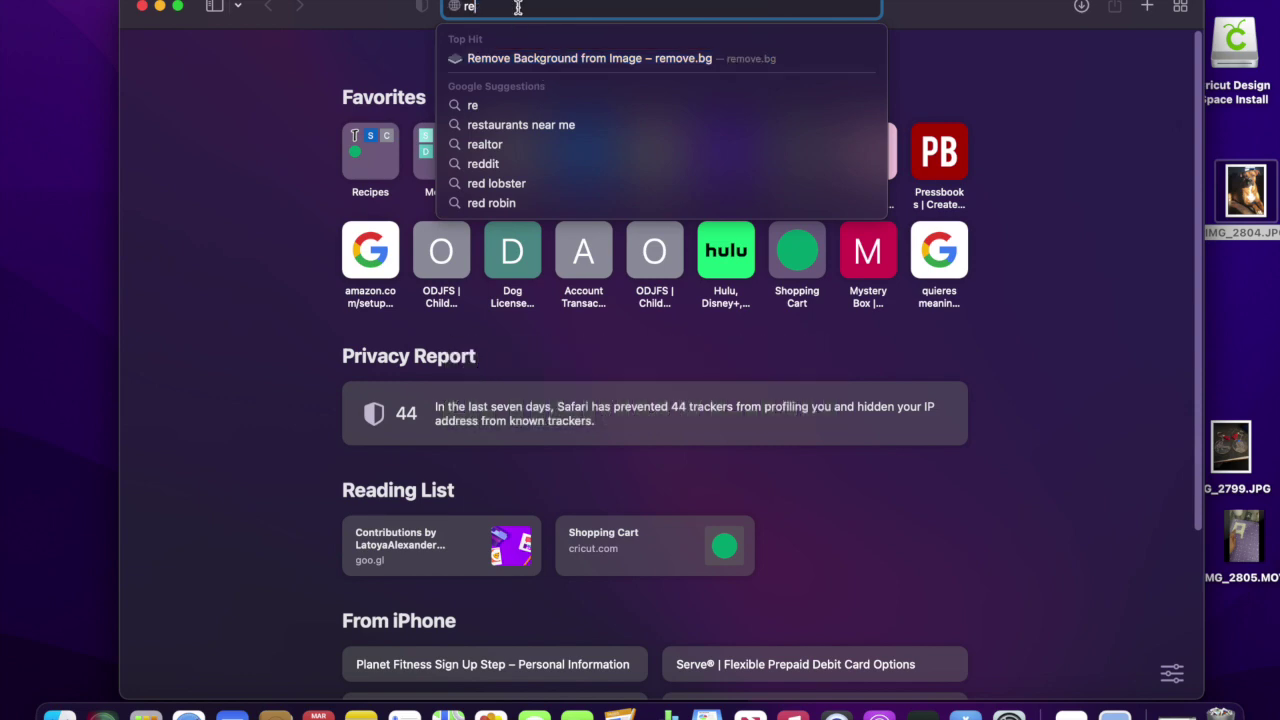
text(move.bg)
key(Return)
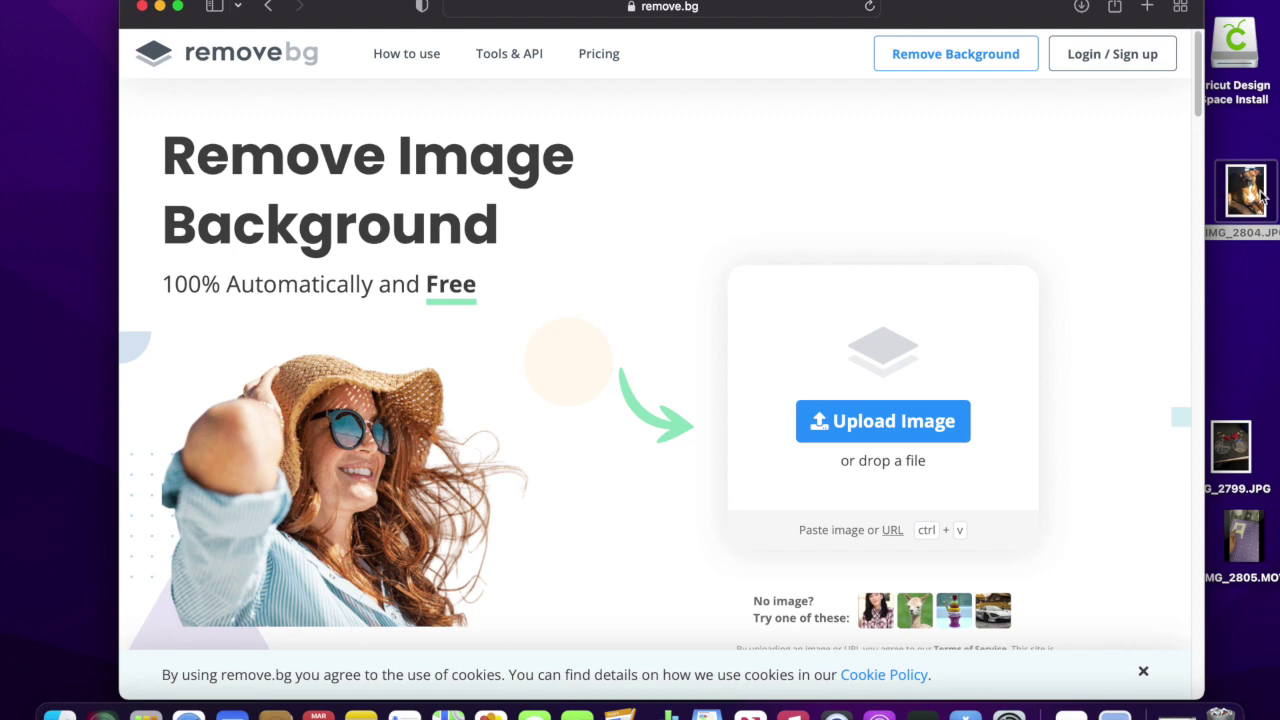
drag(1262, 200, 889, 414)
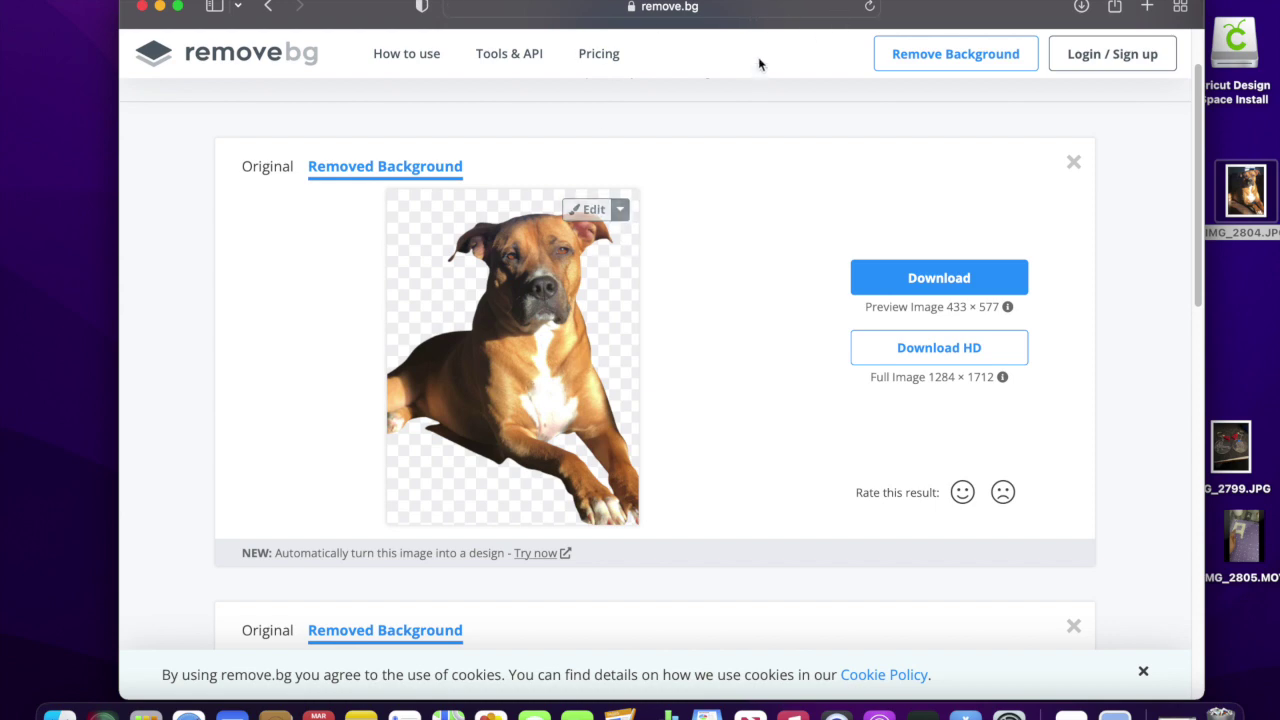
- Search Google for 'svg pic' from Safari's address bar
click(726, 9)
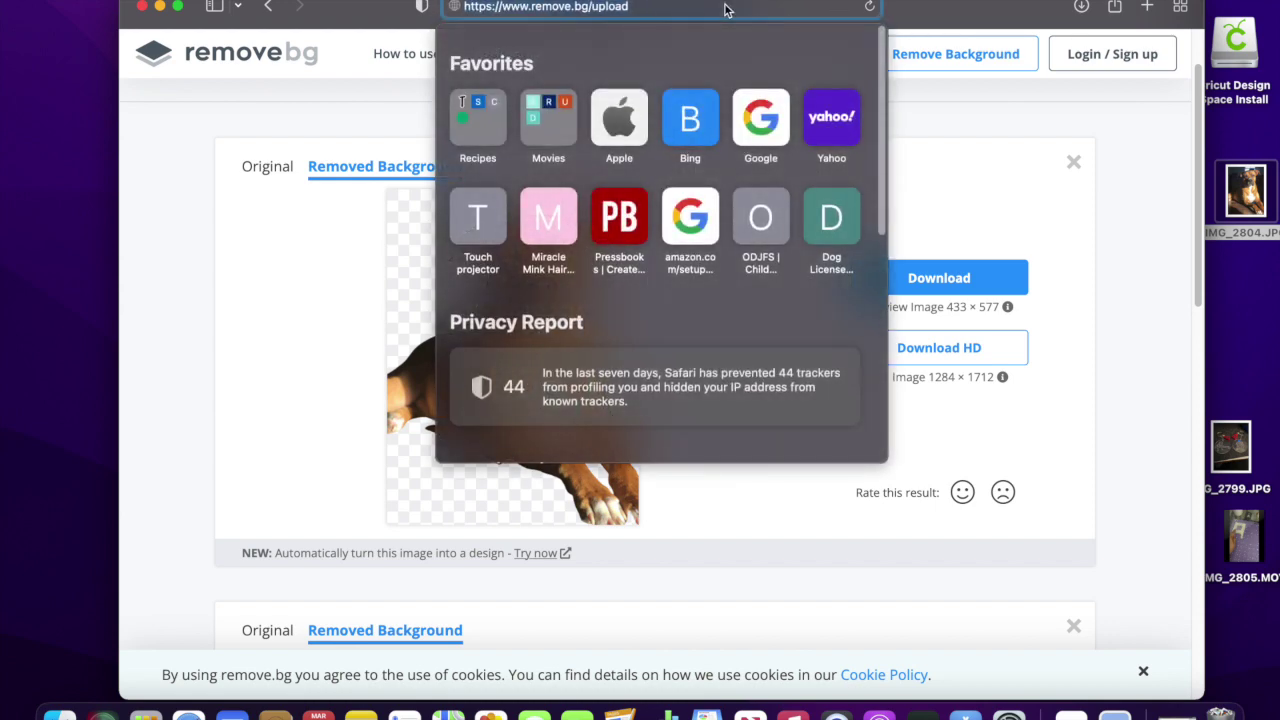
text(svg pic)
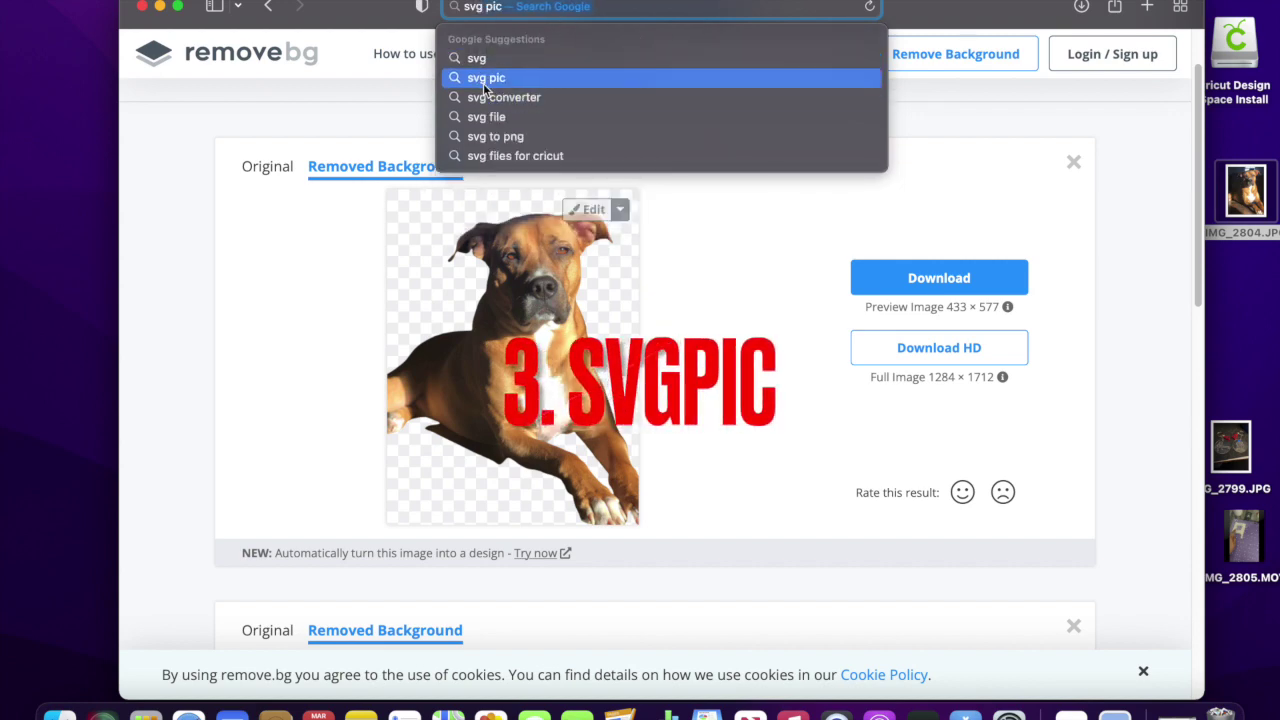
click(484, 80)
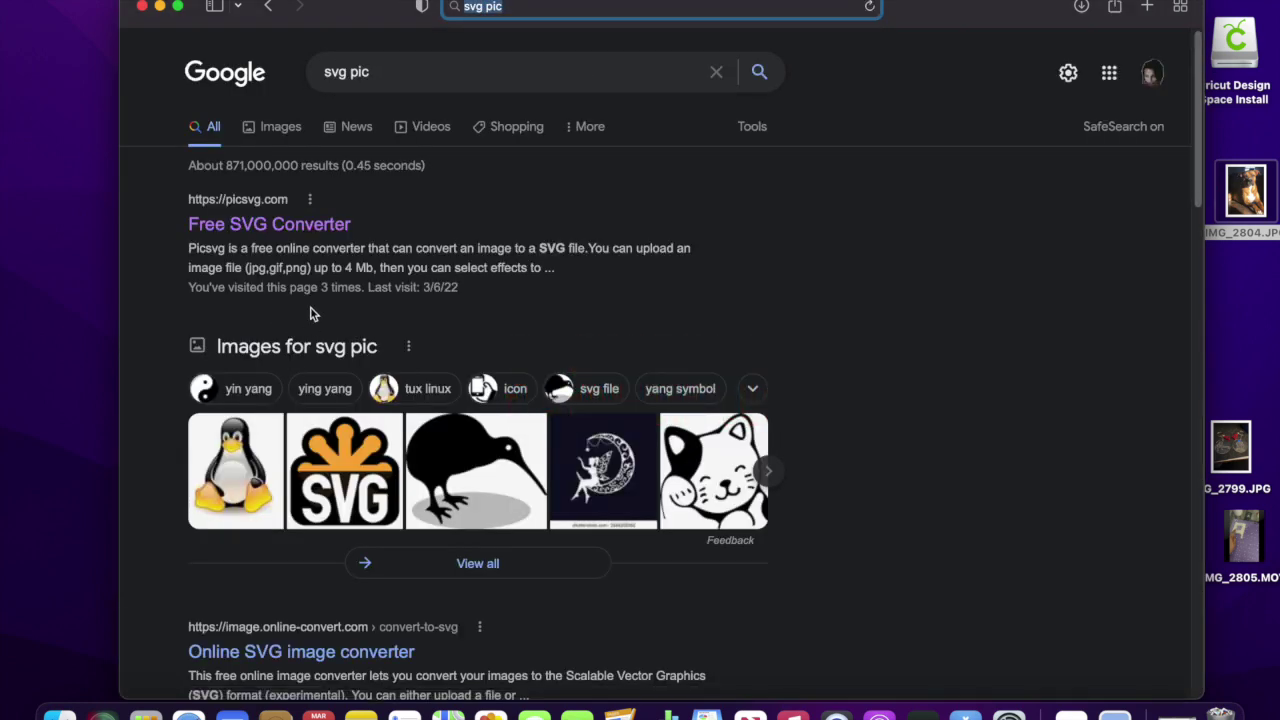
- Open Picsvg's Free SVG Converter and upload IMG_2804-removebg-preview.png from Recents
click(321, 230)
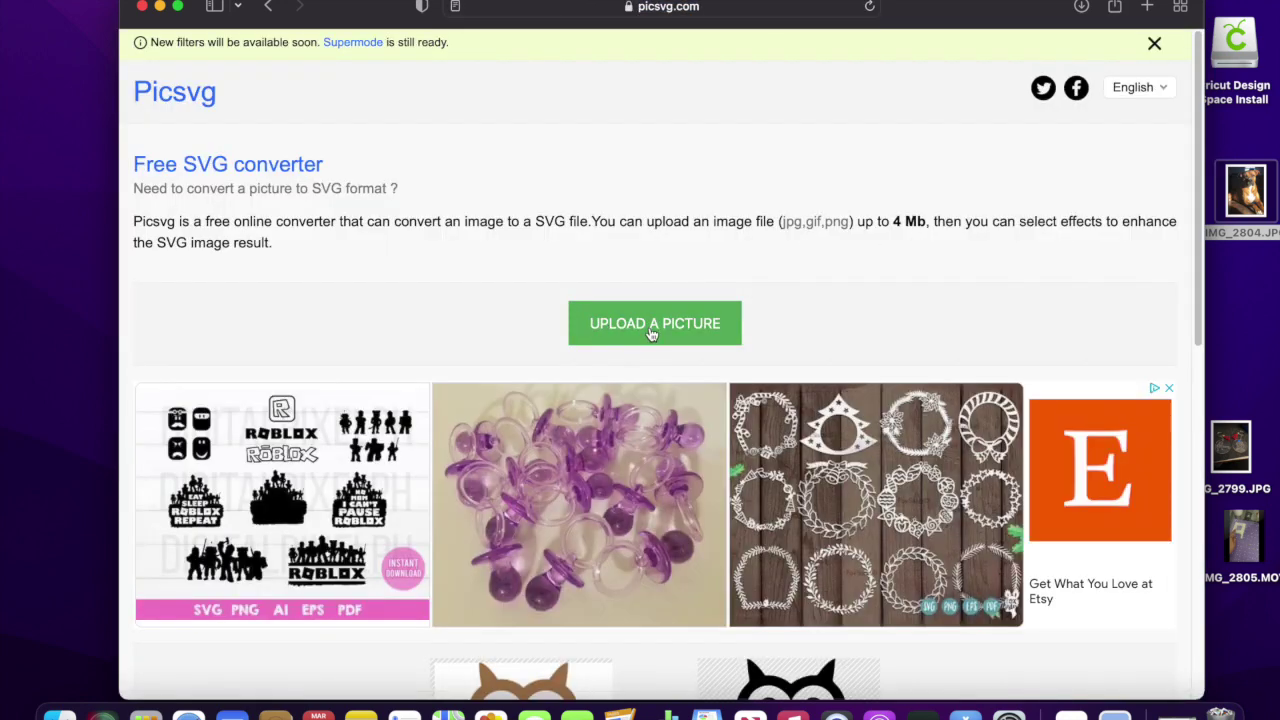
click(652, 333)
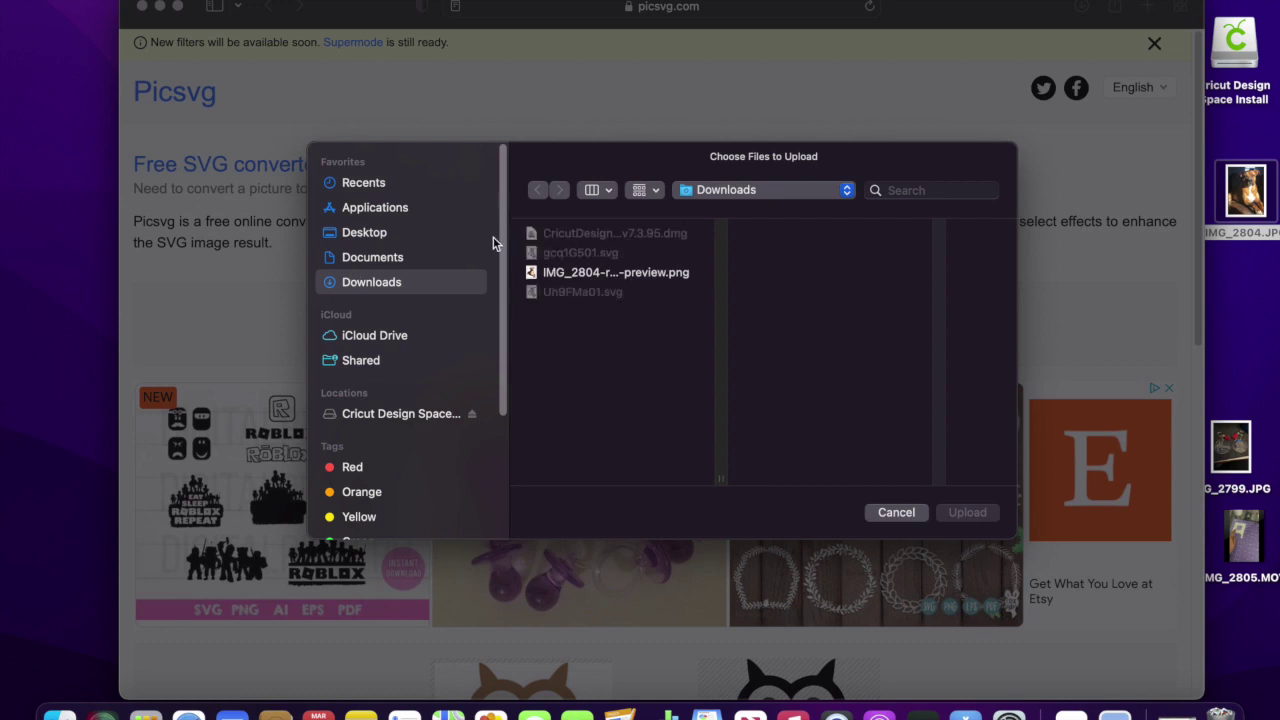
click(365, 184)
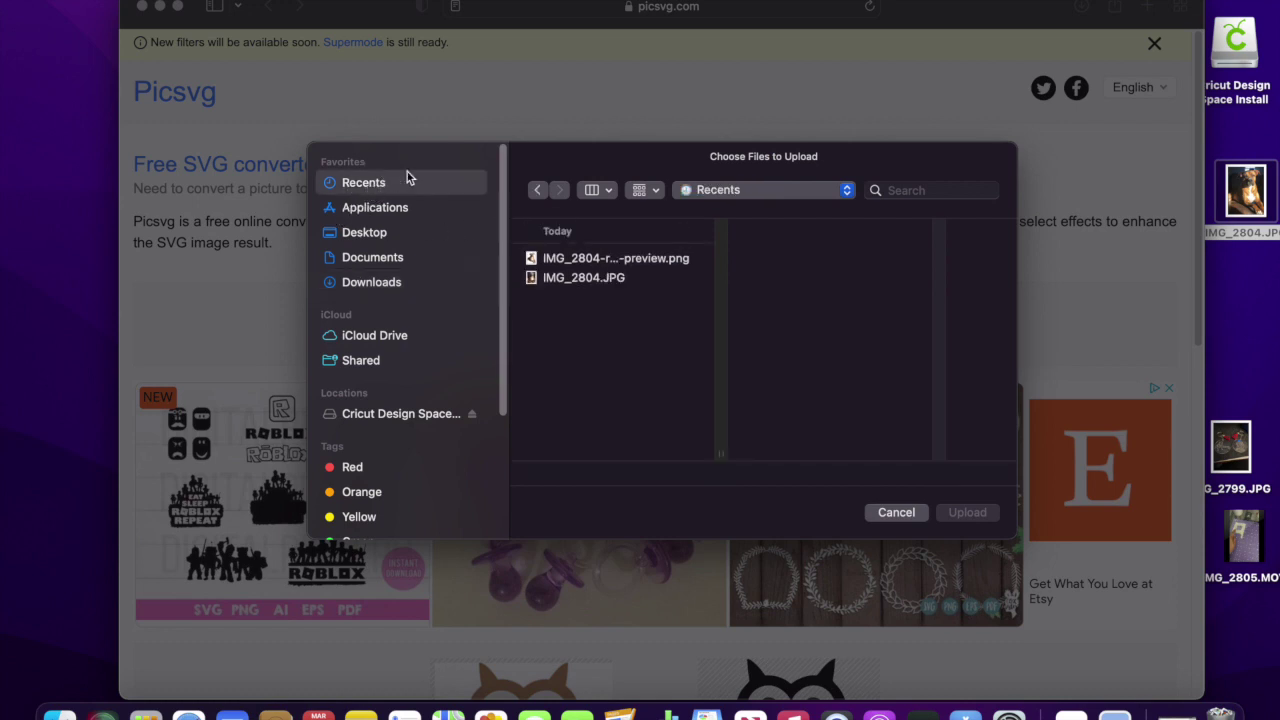
click(560, 279)
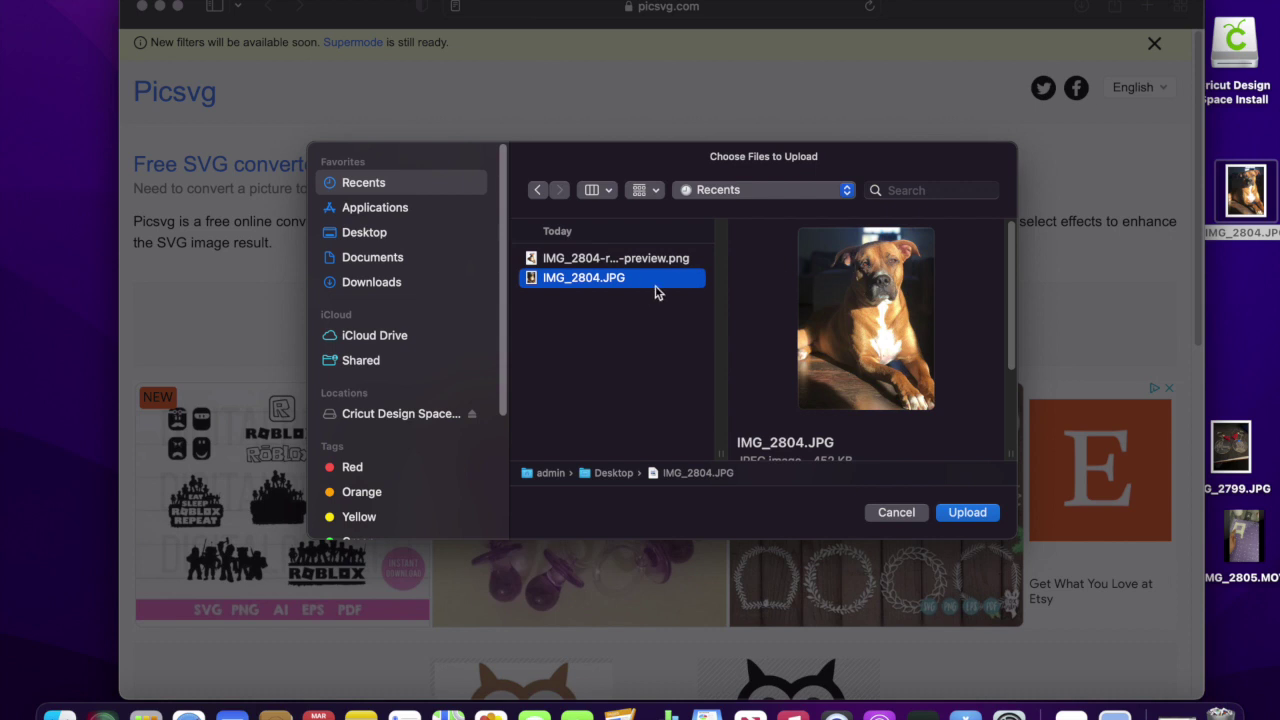
click(624, 257)
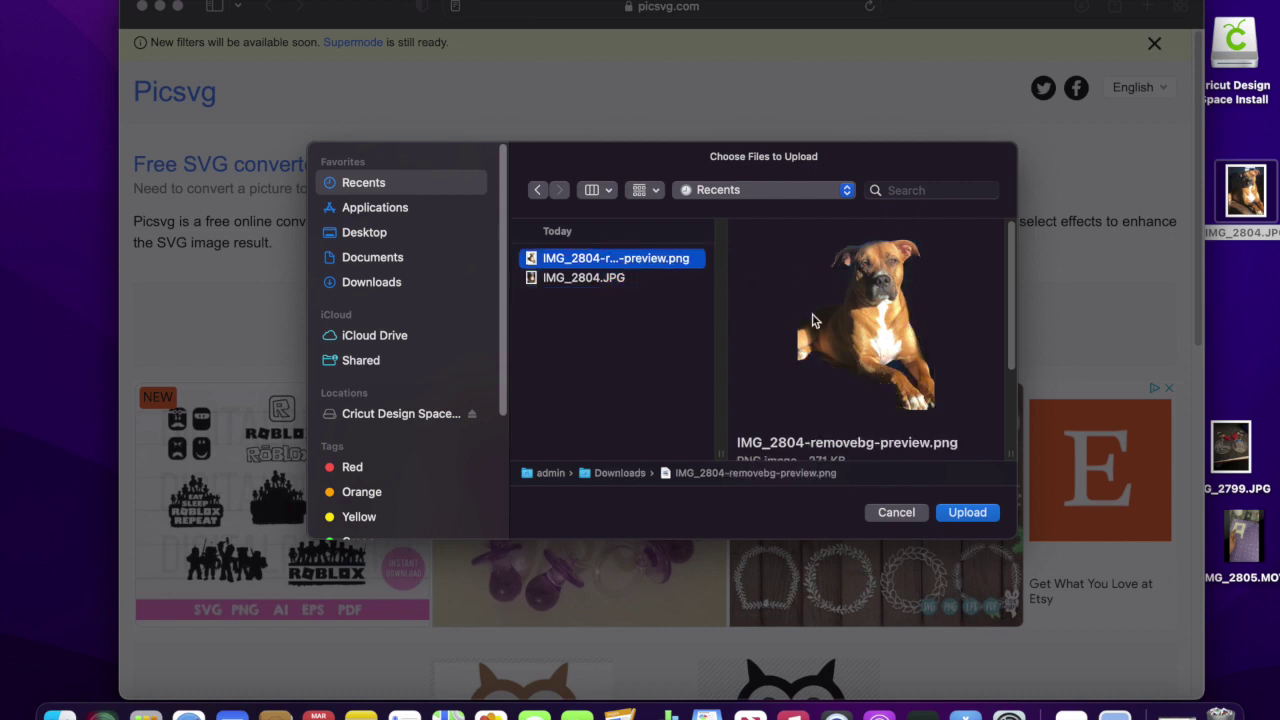
click(967, 512)
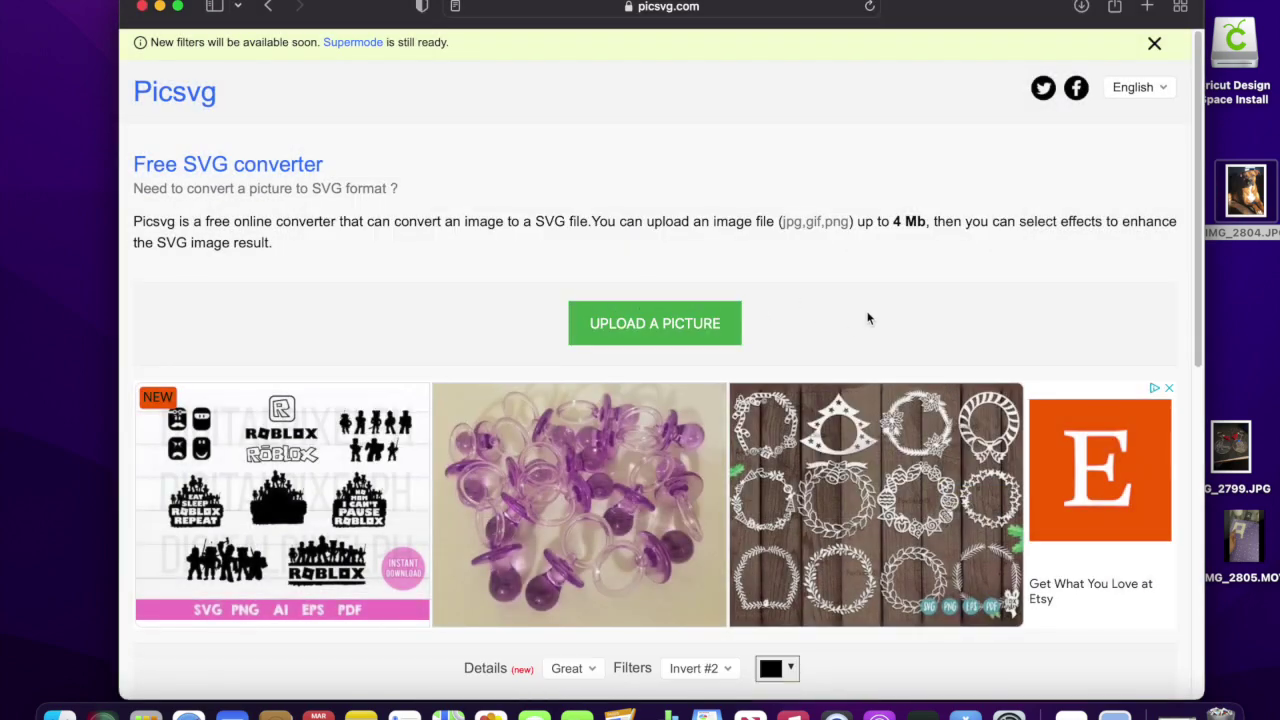
- Set Picsvg's Filters dropdown to Invert #4 for bolder lines, then minimize Safari
scroll(860, 320, down, 10)
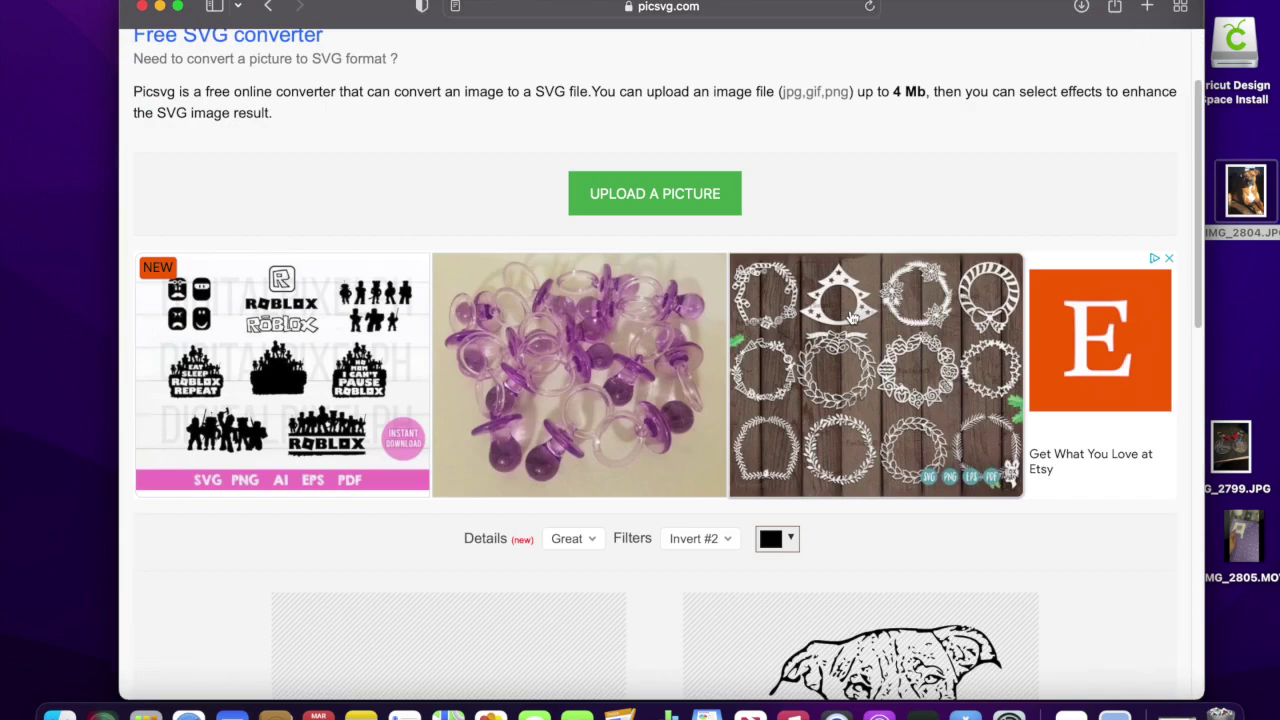
scroll(840, 183, up, 2)
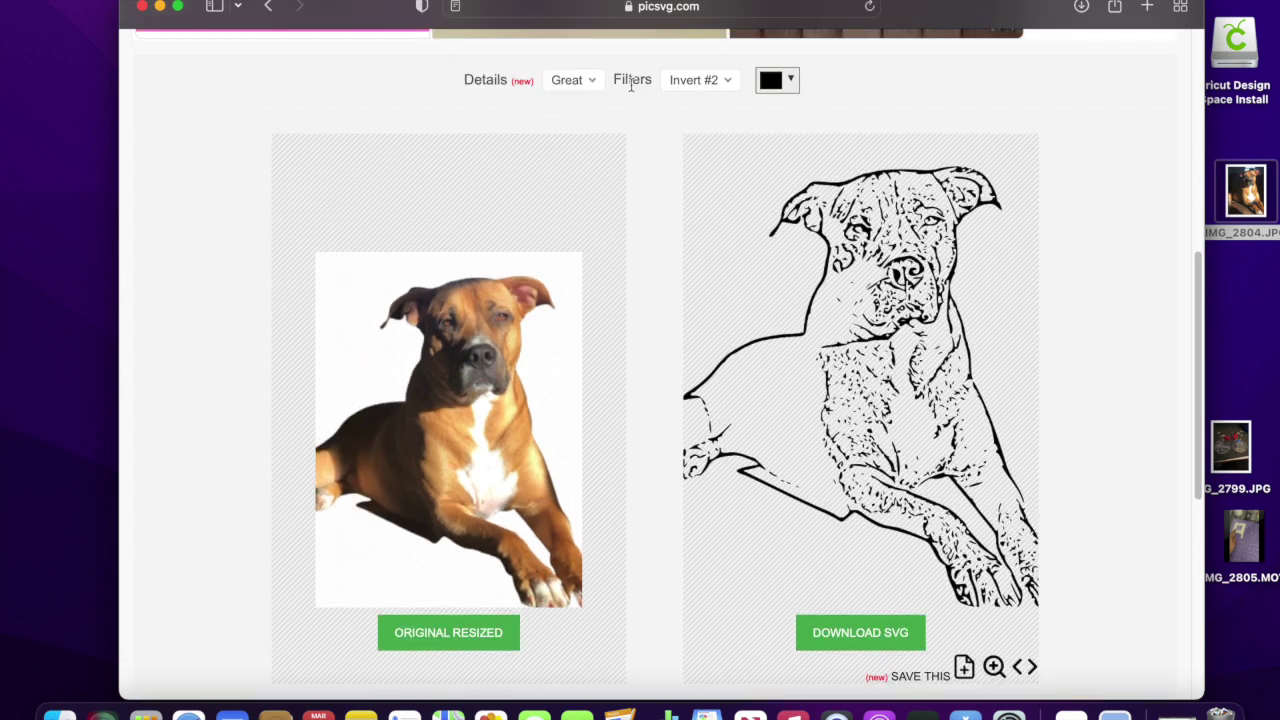
drag(620, 79, 655, 85)
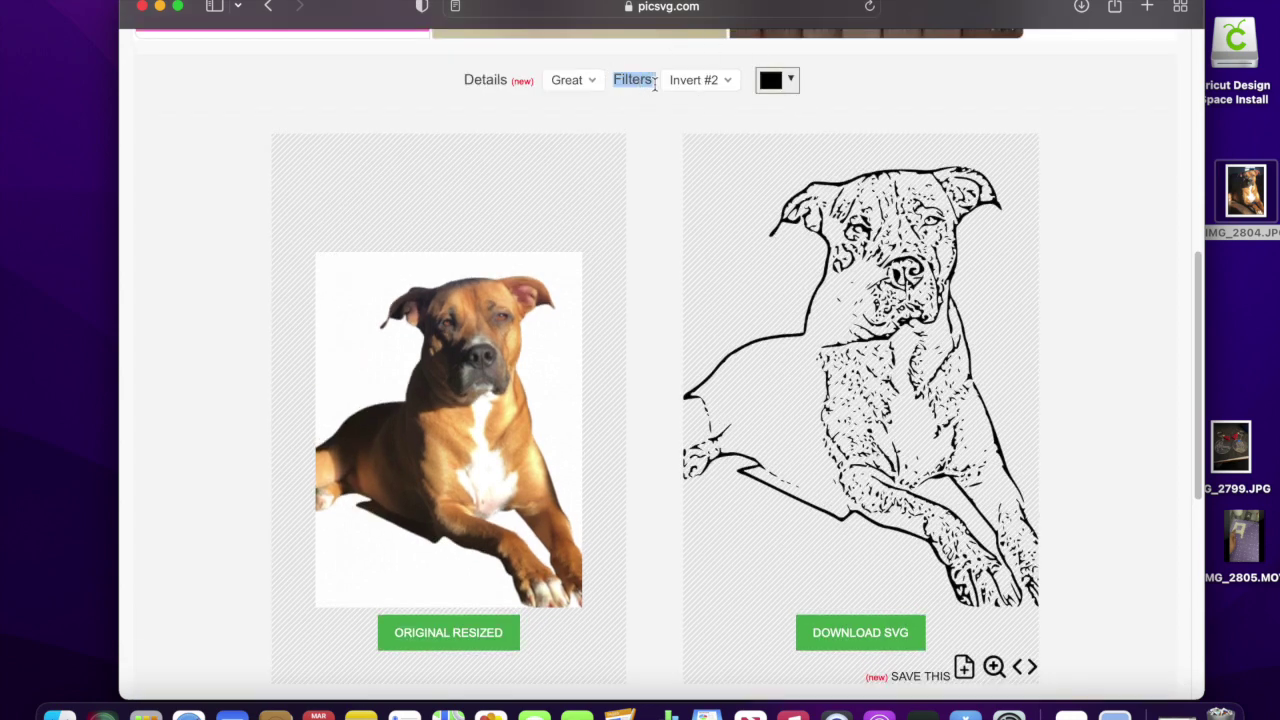
click(716, 93)
click(710, 176)
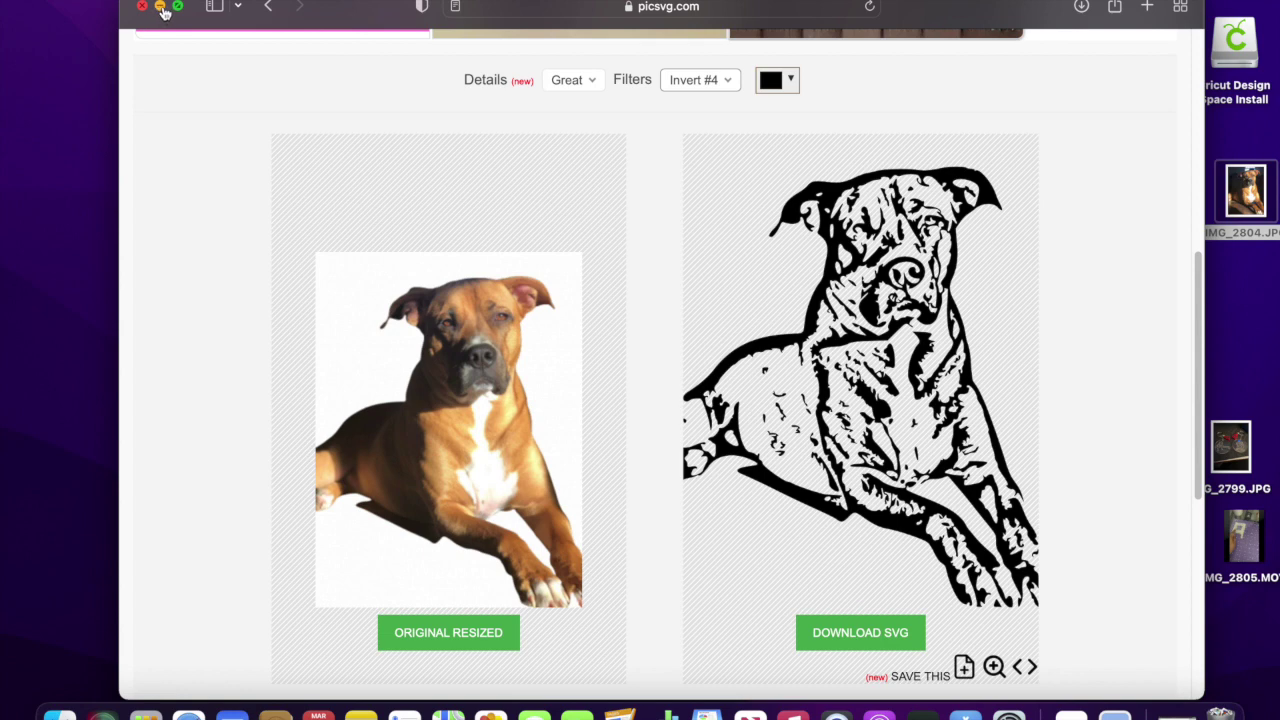
click(161, 7)
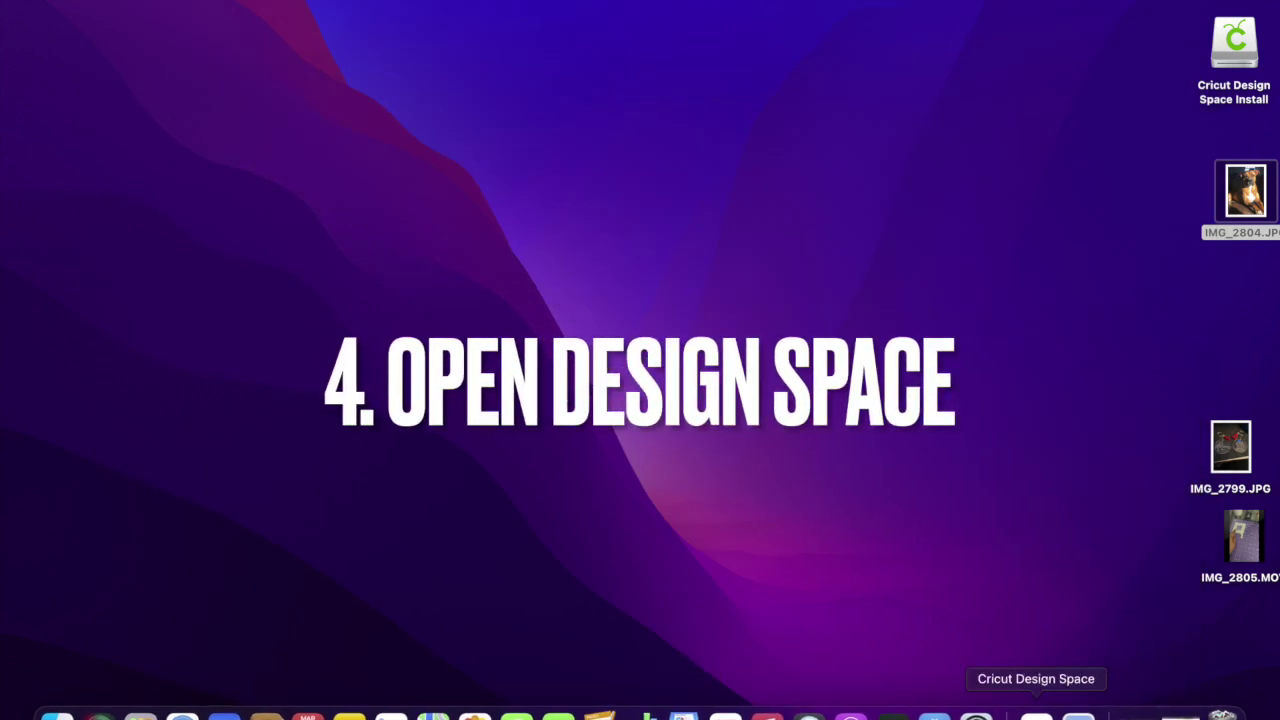
- Open Design Space and drag the striped engraving-fill rectangle right to X 11.569, Y 2.264
click(1038, 714)
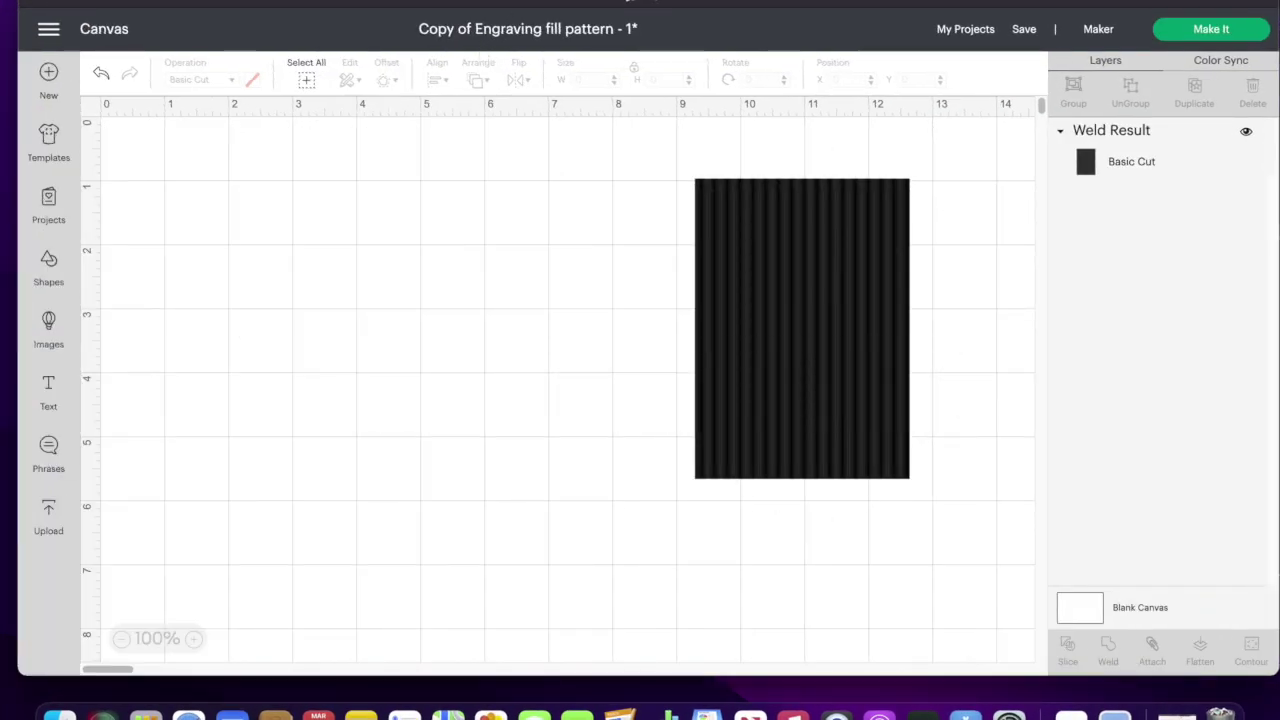
mouse_move(687, 1)
mouse_down()
mouse_move(707, 5)
mouse_move(680, 0)
mouse_up()
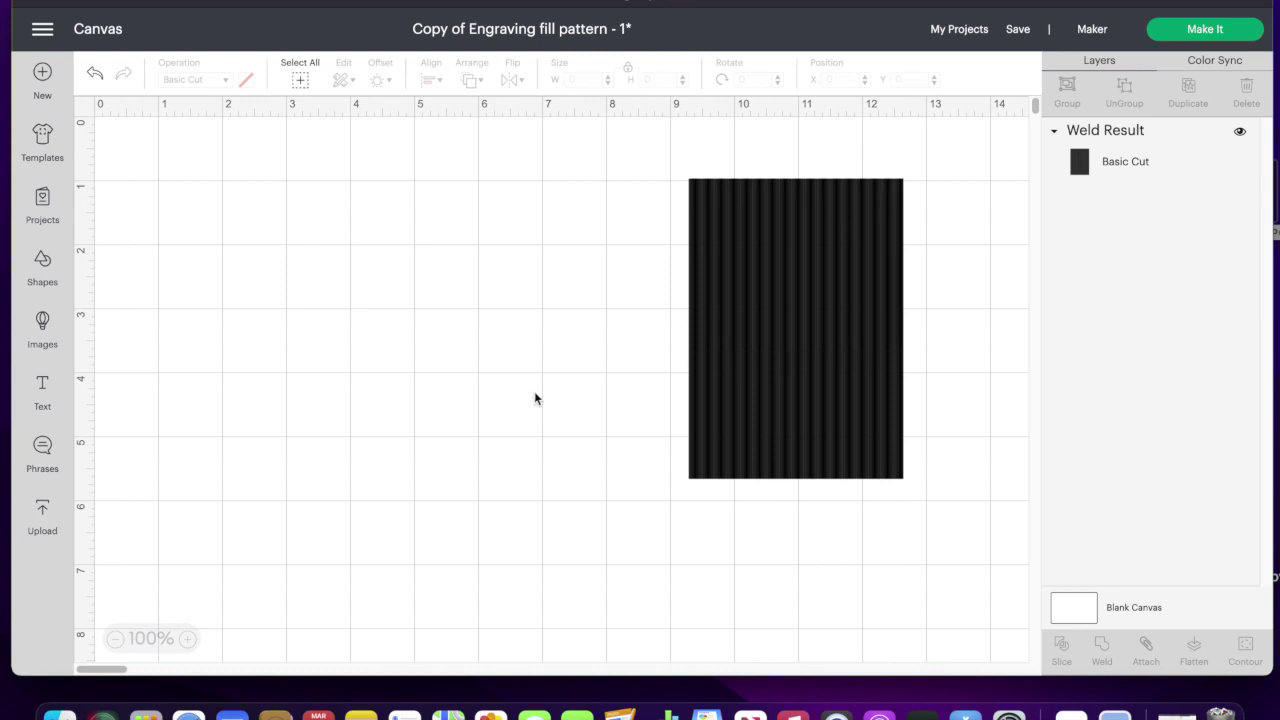
click(790, 291)
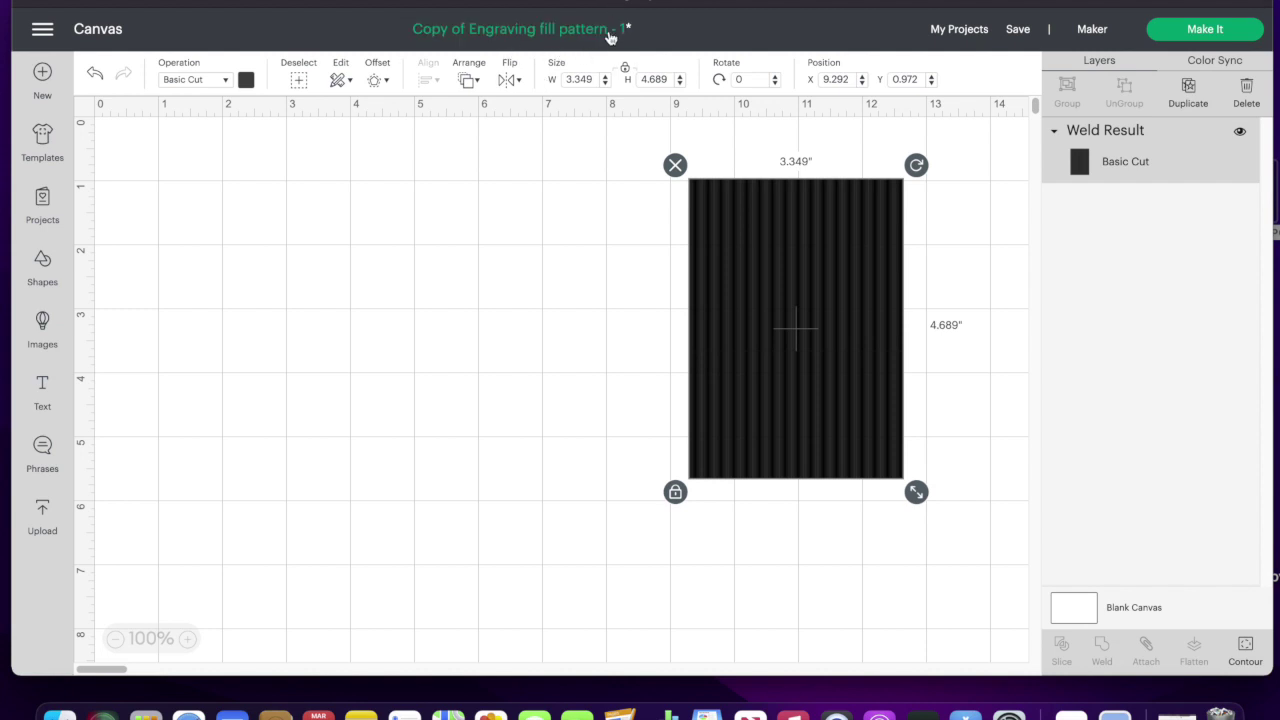
drag(770, 259, 886, 317)
click(514, 443)
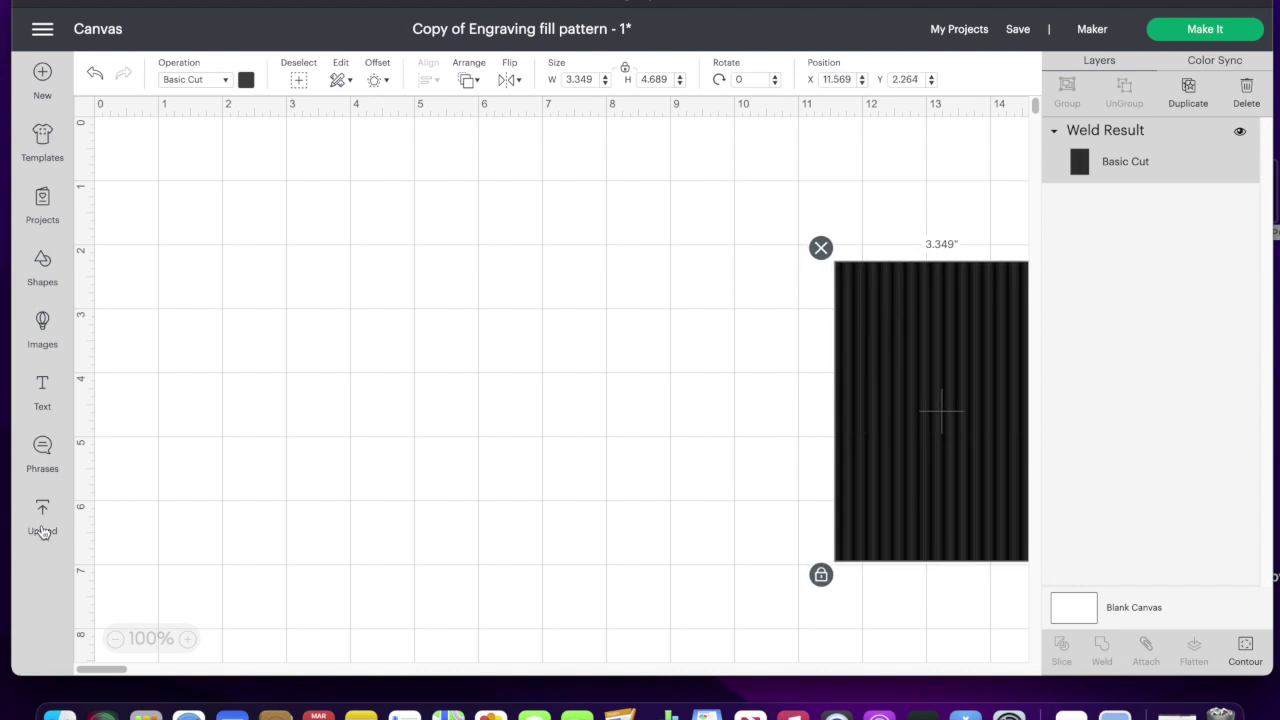
click(43, 290)
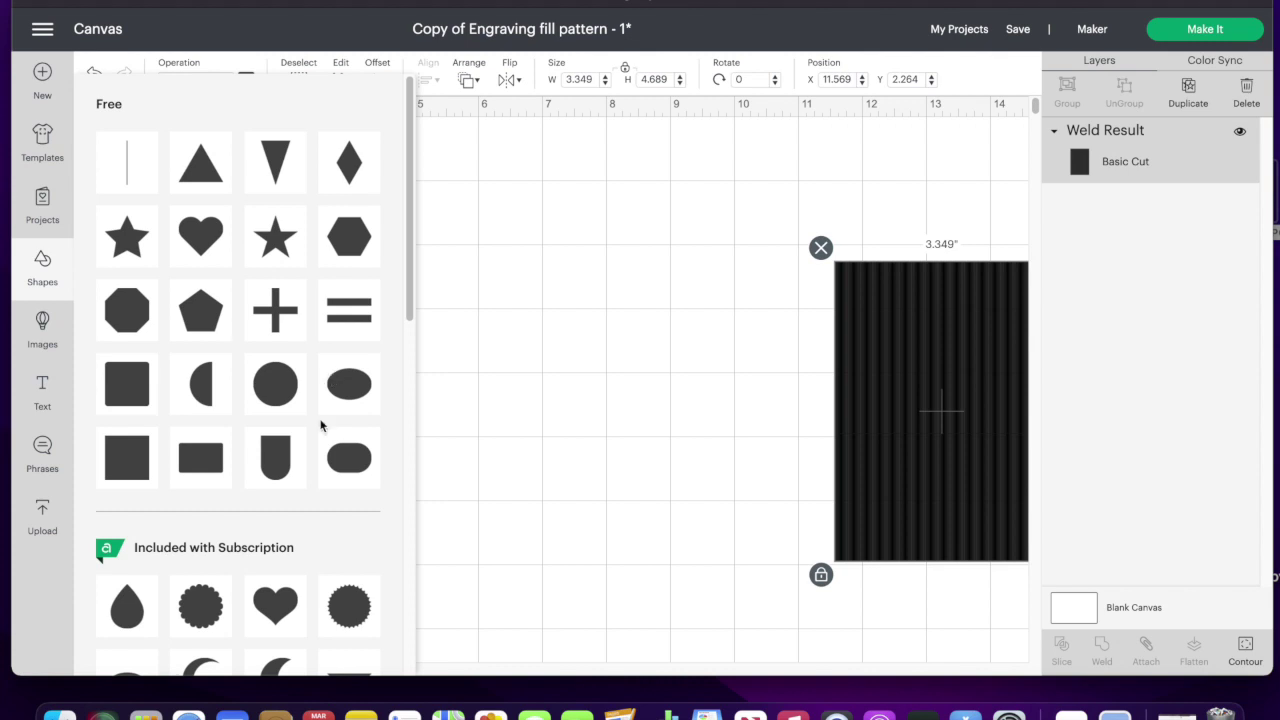
- Add a 2-inch circle, fill it white, and place it above the striped block
click(276, 400)
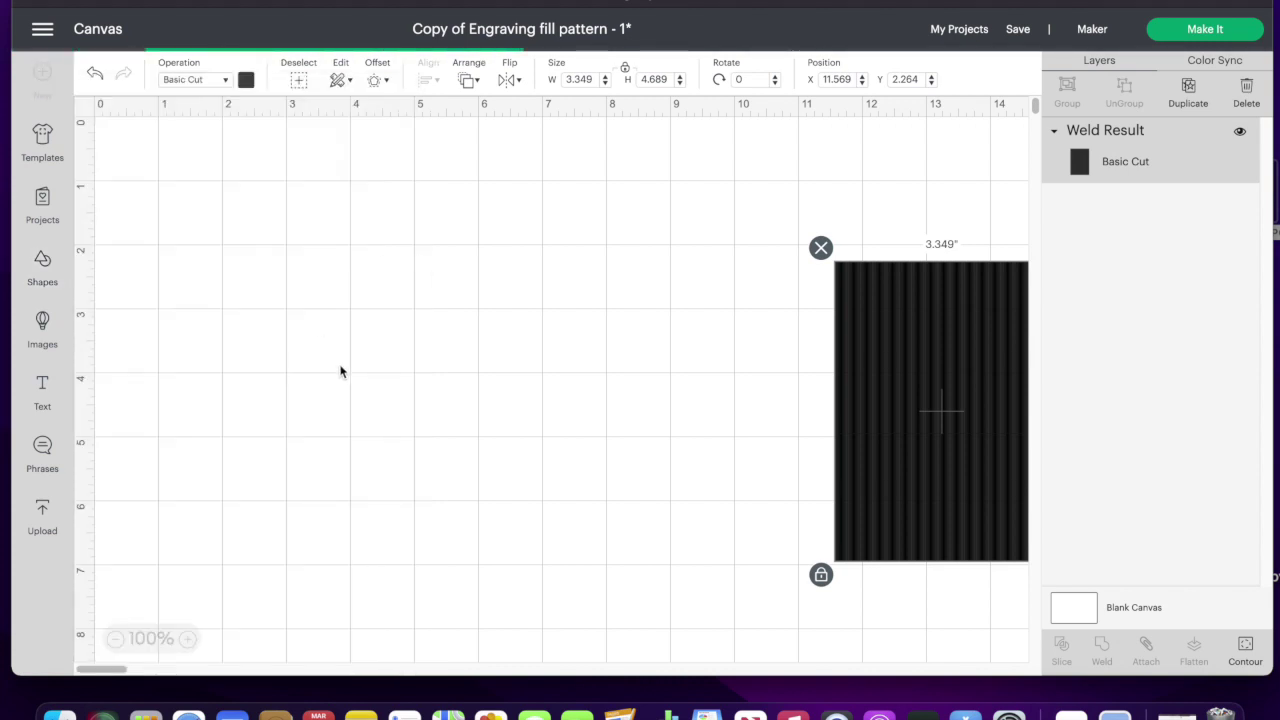
drag(157, 196, 389, 230)
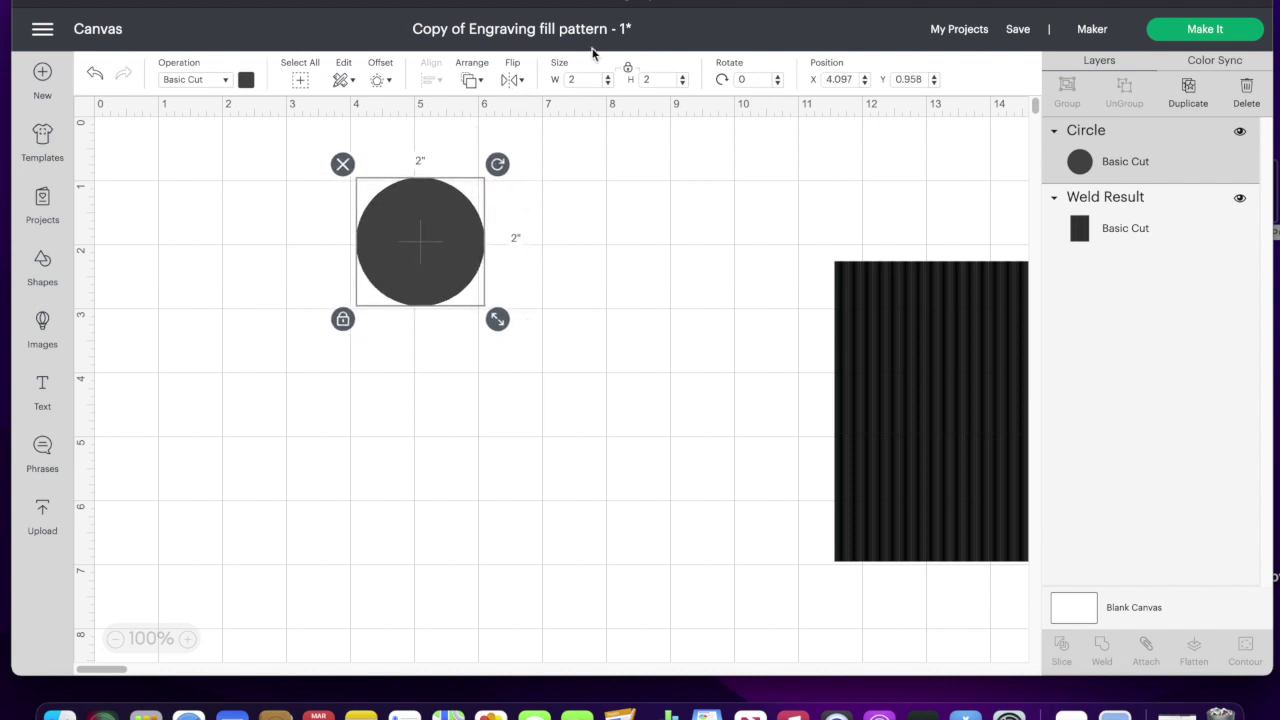
click(246, 79)
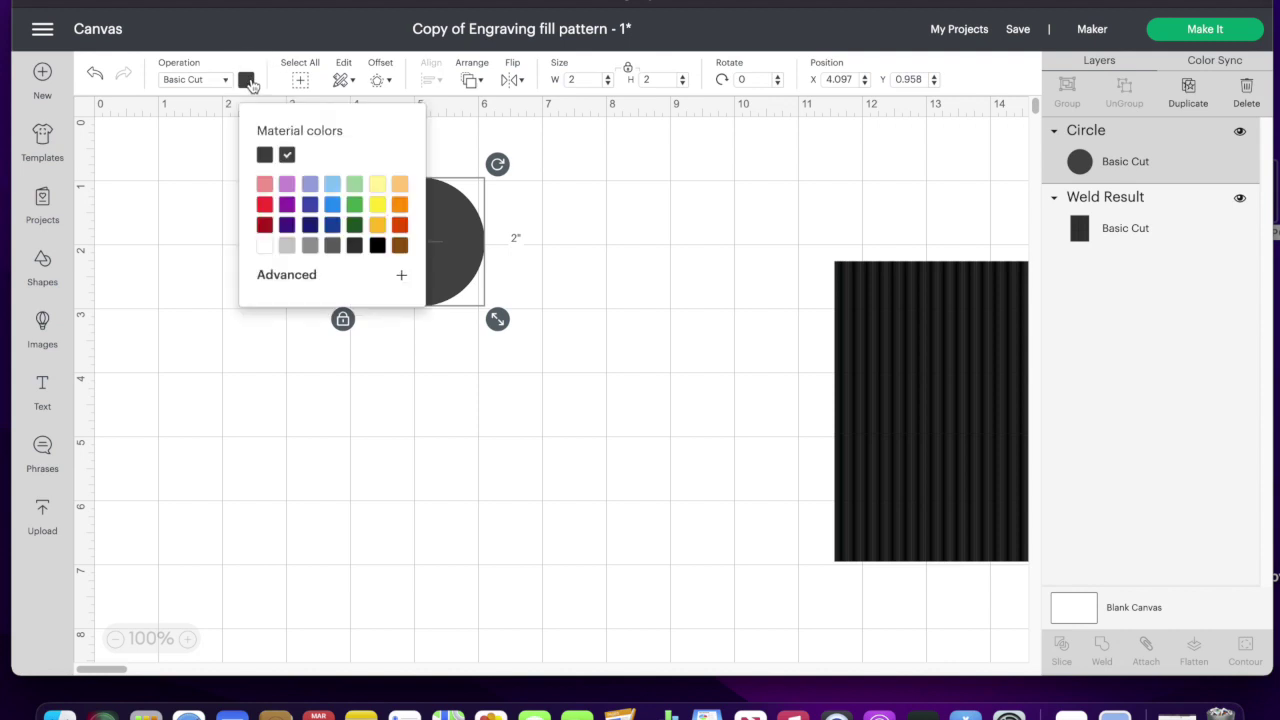
click(268, 250)
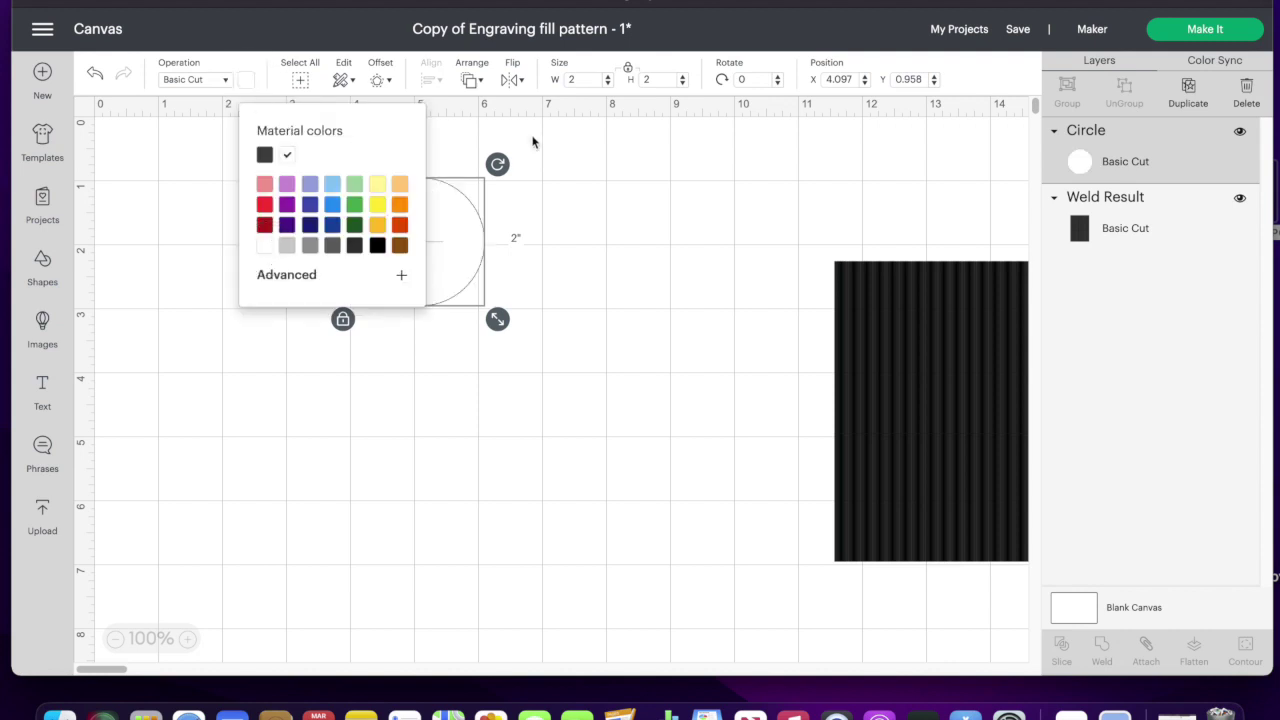
click(589, 251)
drag(410, 263, 661, 233)
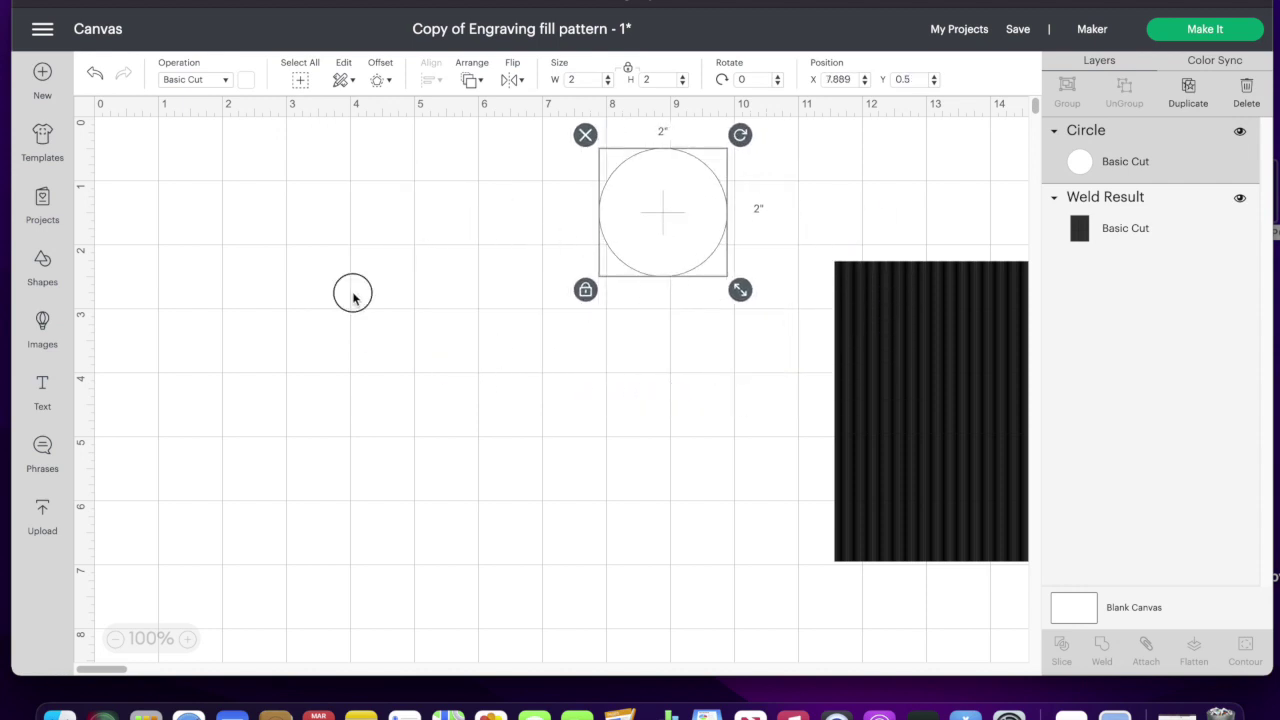
click(355, 291)
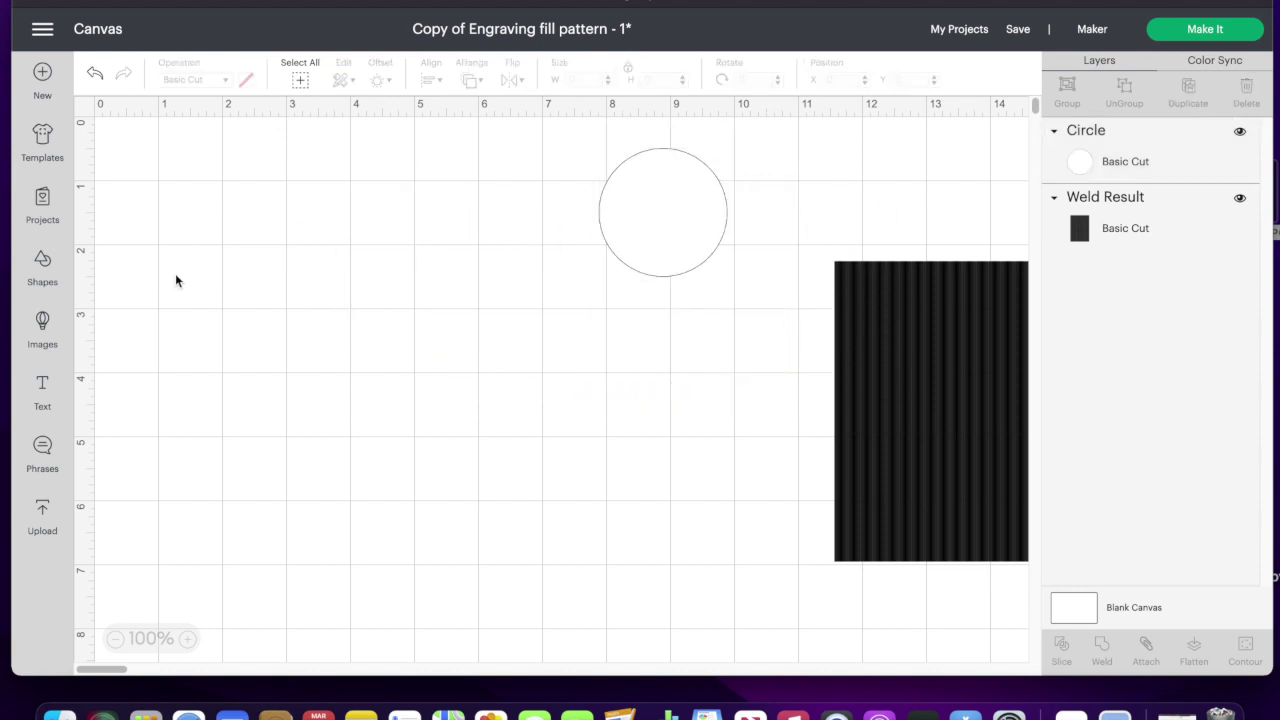
- Add the lying-dog line-art upload (3.167 × 3.94) from Recent Uploads beside the circle
click(43, 515)
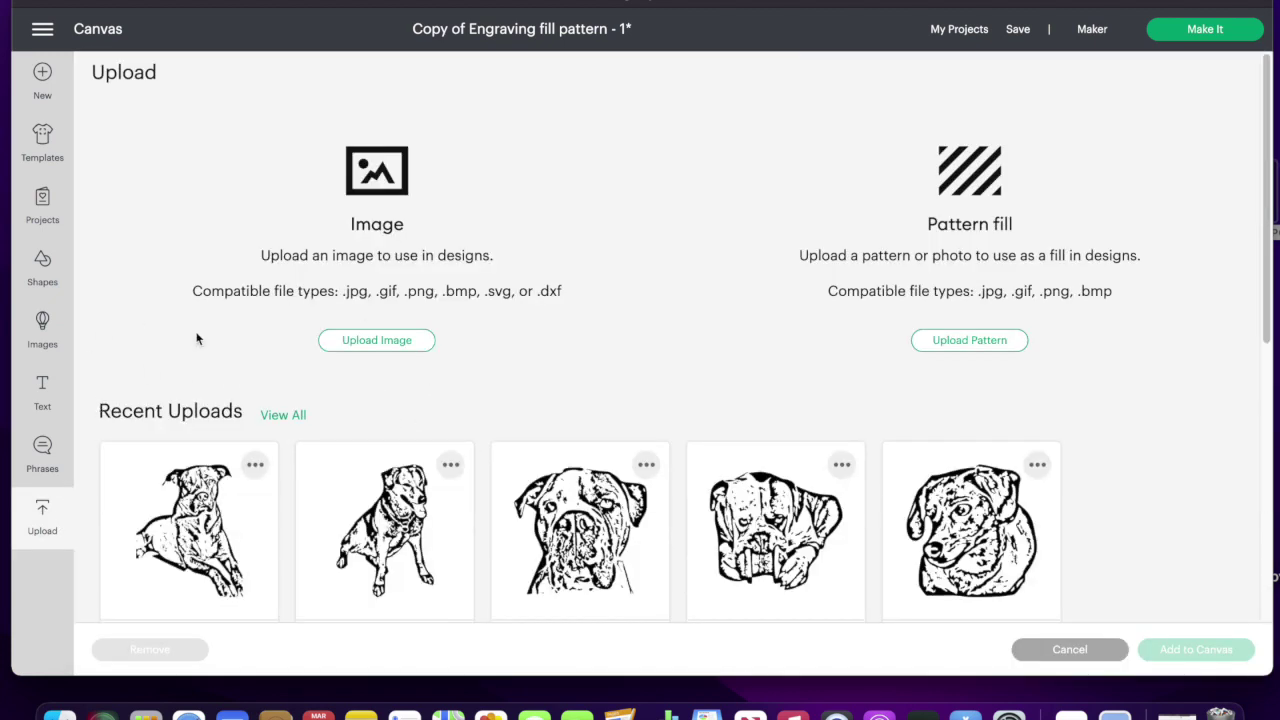
click(385, 340)
click(190, 650)
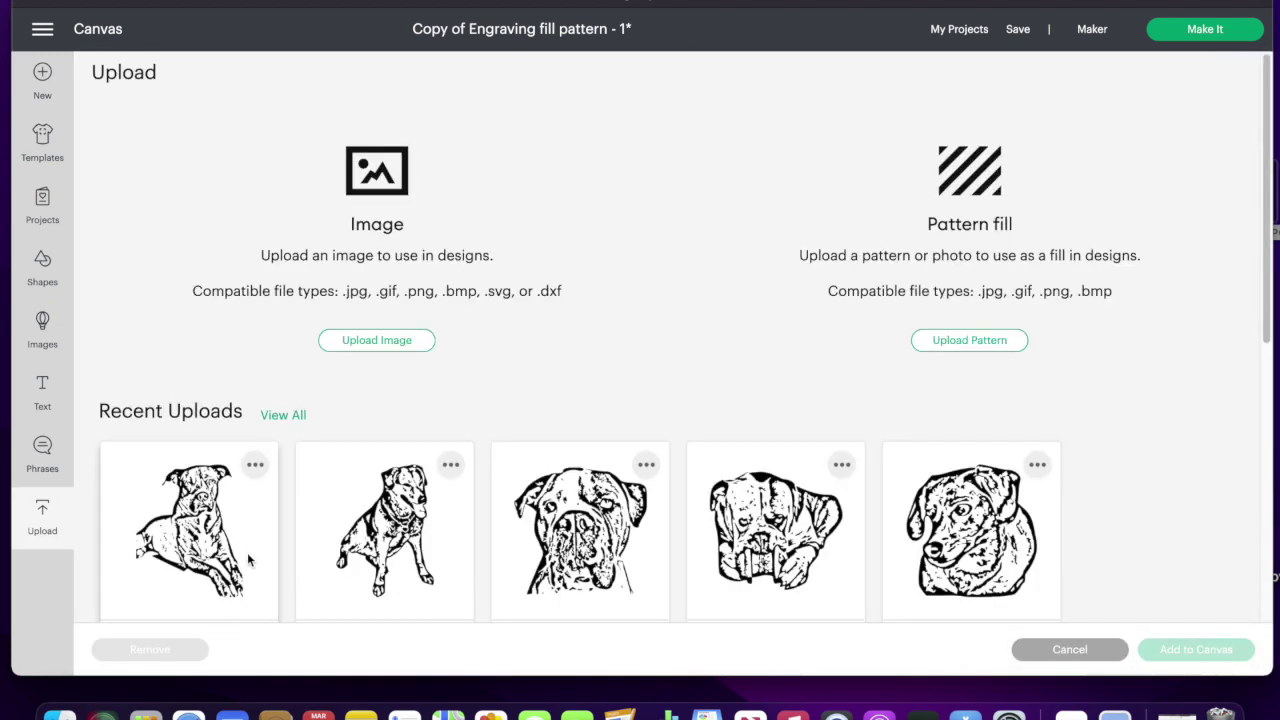
click(233, 451)
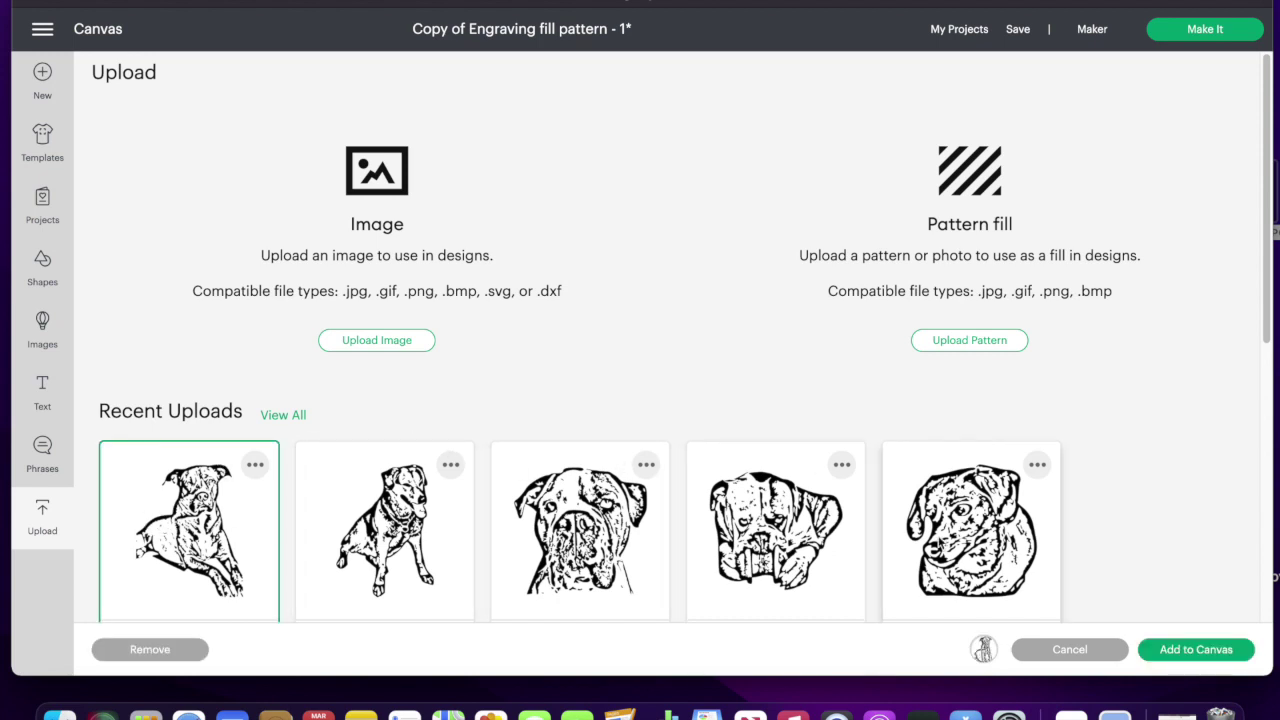
click(1188, 650)
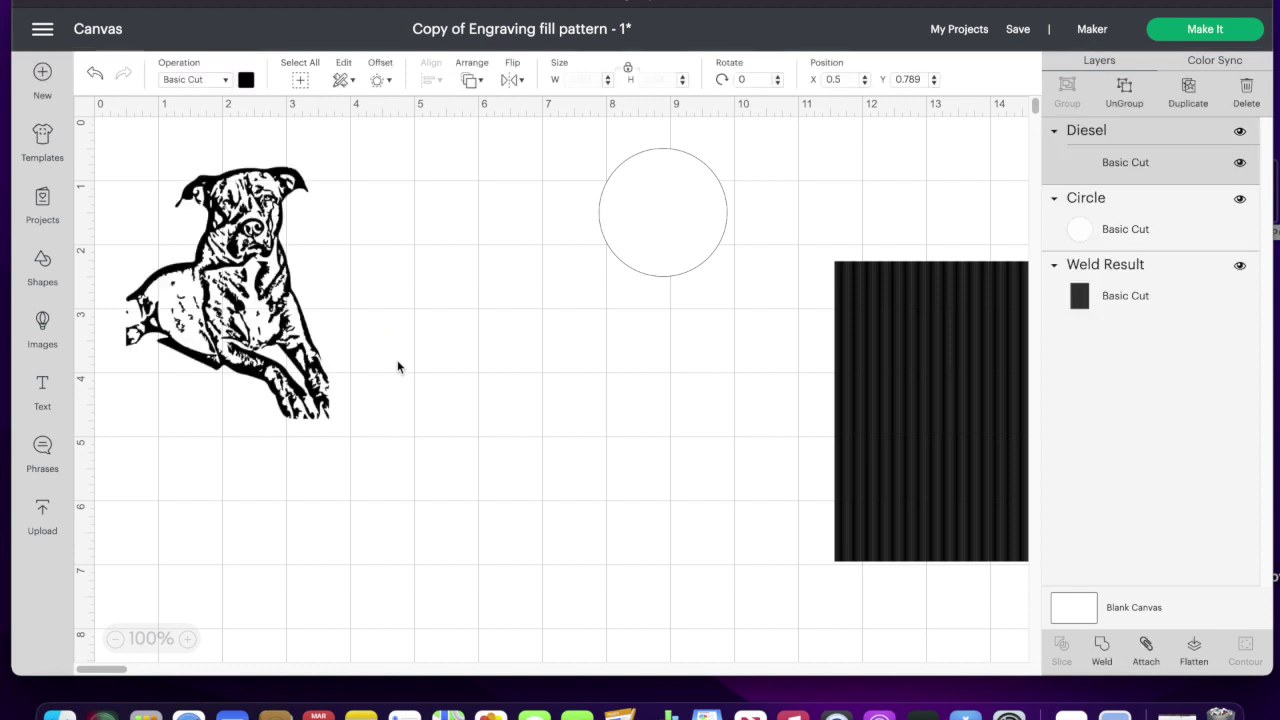
drag(248, 249, 400, 330)
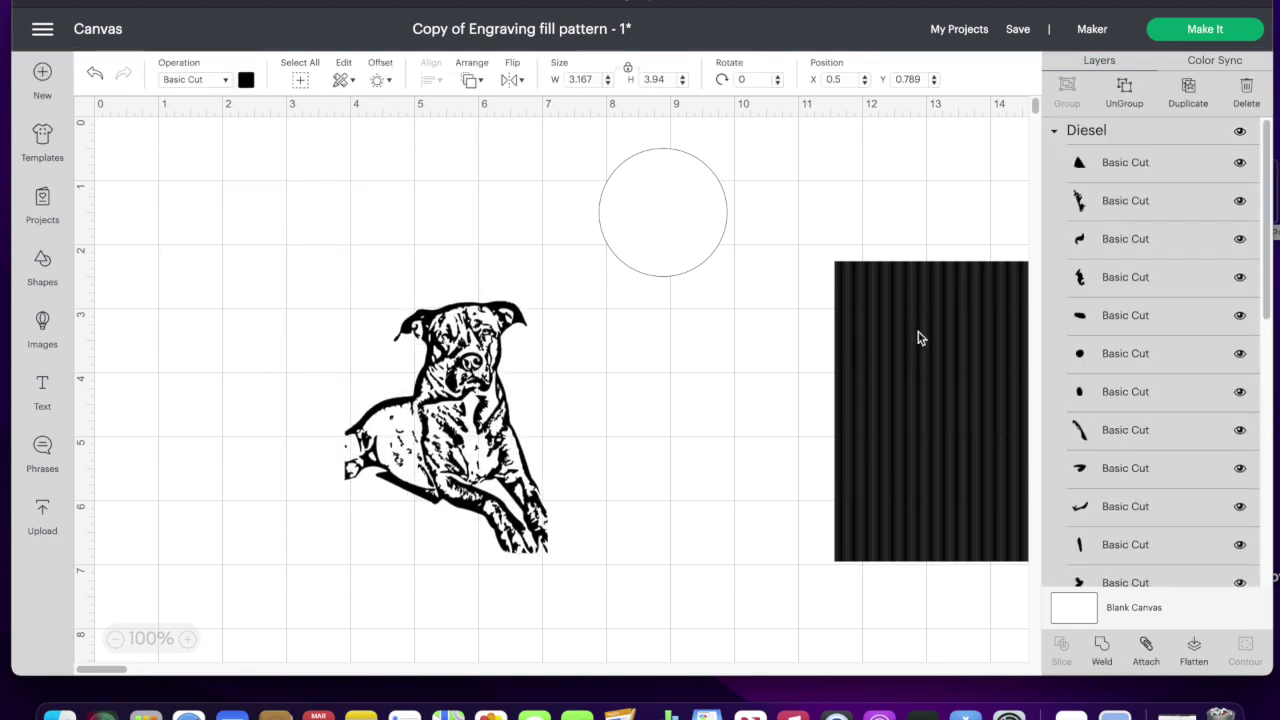
- Move the white circle to the top-left, with the striped pattern and dog beside it
drag(874, 306, 716, 270)
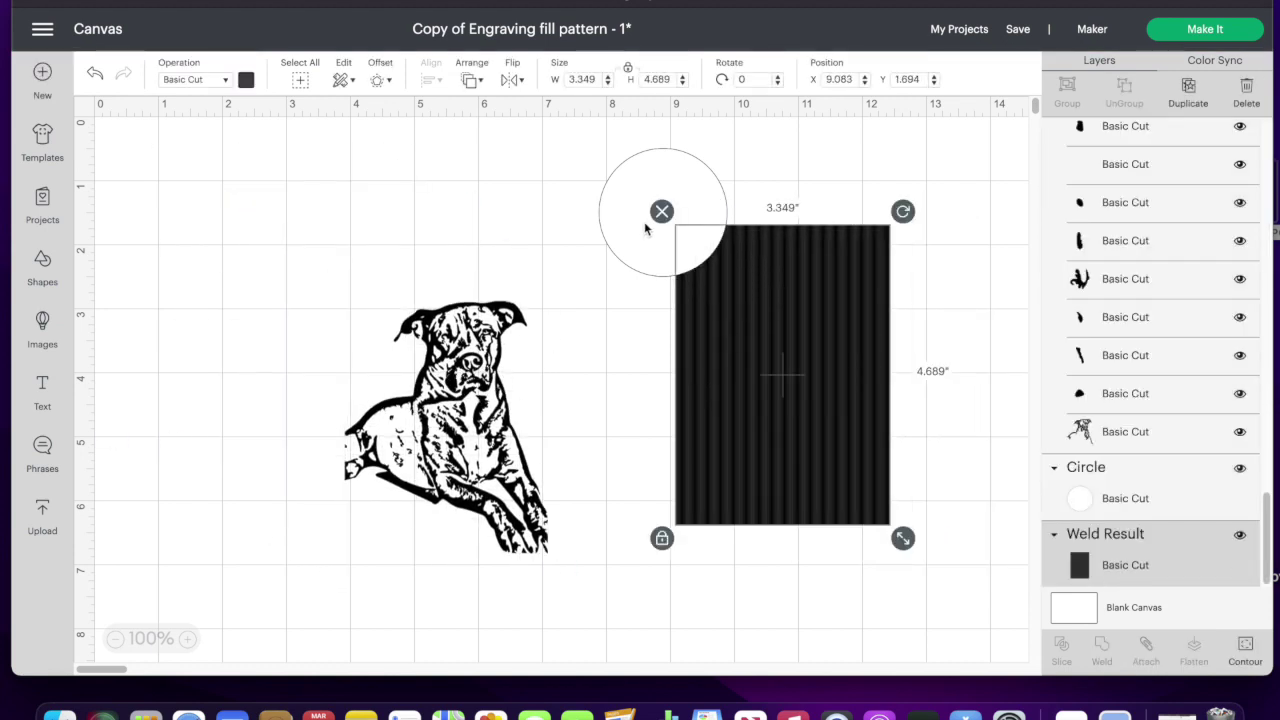
click(597, 185)
click(629, 218)
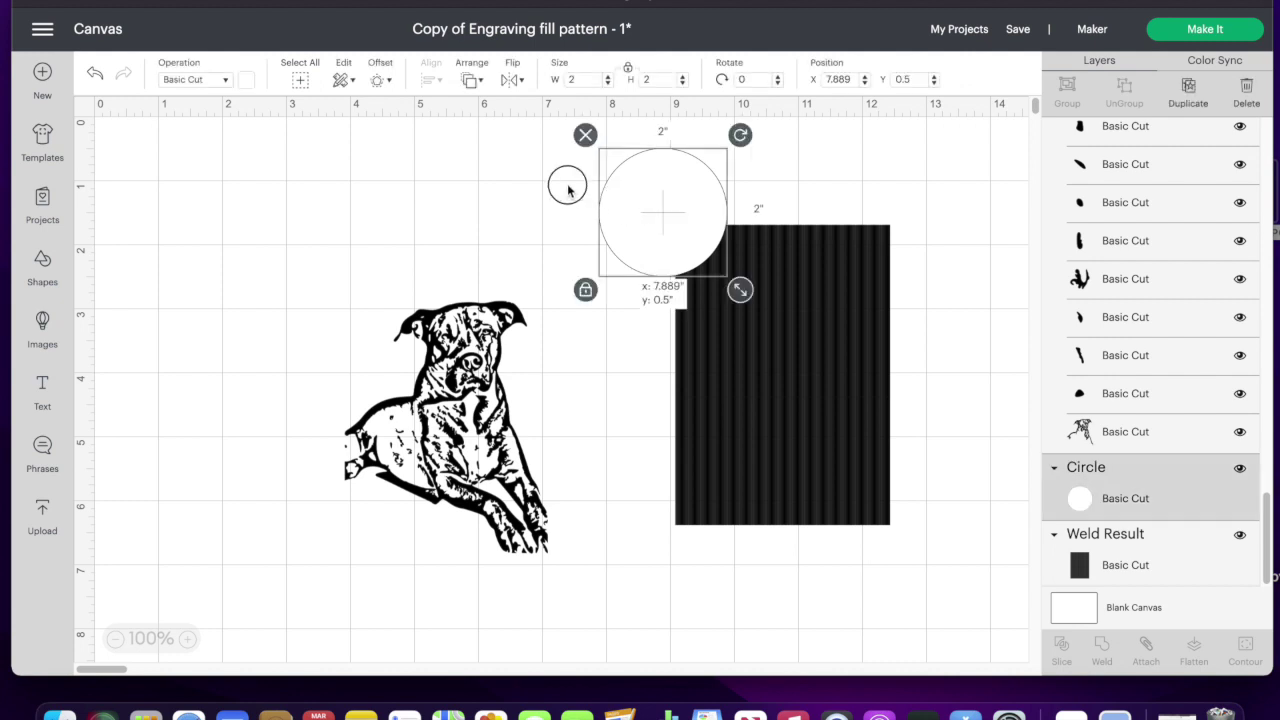
drag(568, 190, 211, 211)
drag(722, 340, 609, 286)
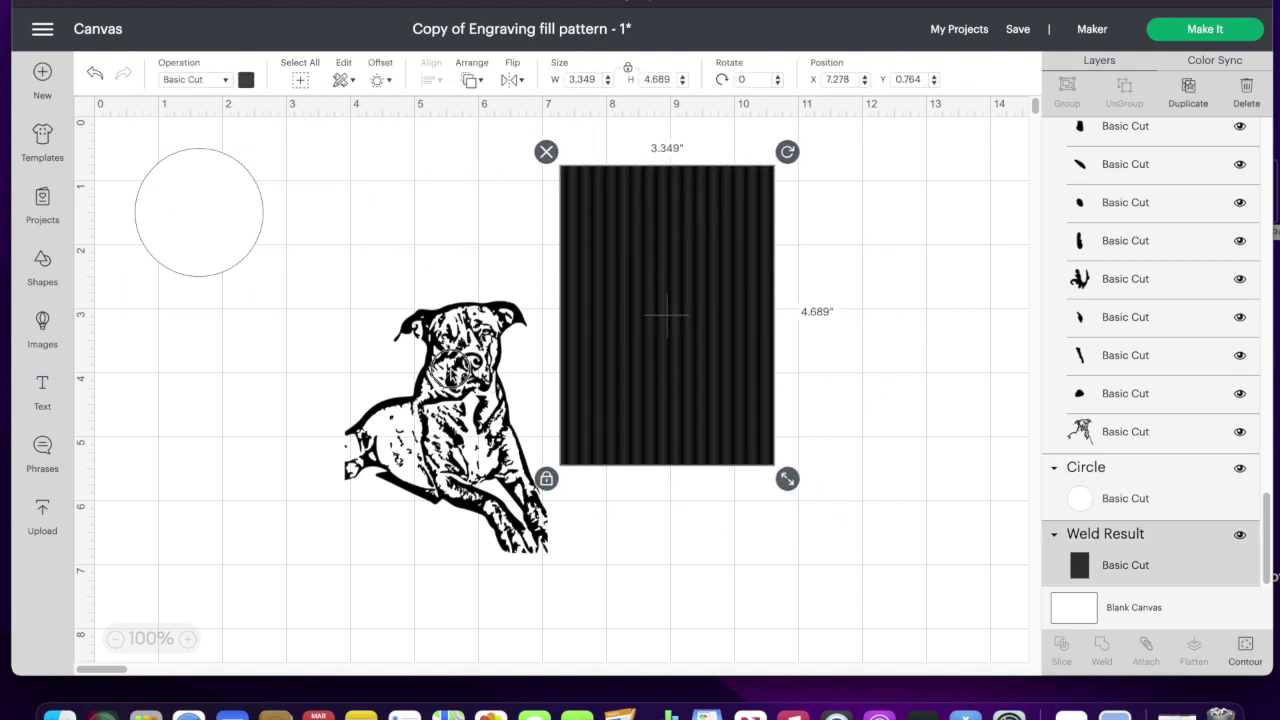
drag(490, 385, 385, 317)
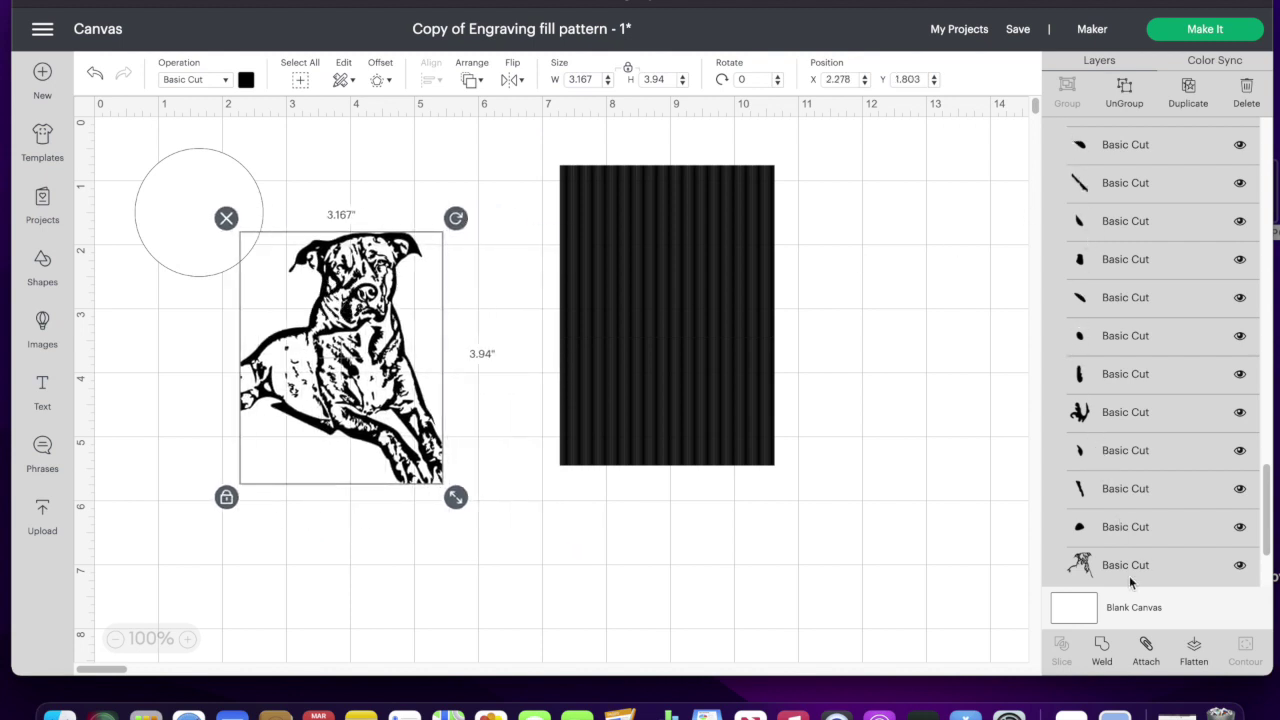
- Attach the dog pieces, color the dog red, and weld it into one shape
click(1156, 660)
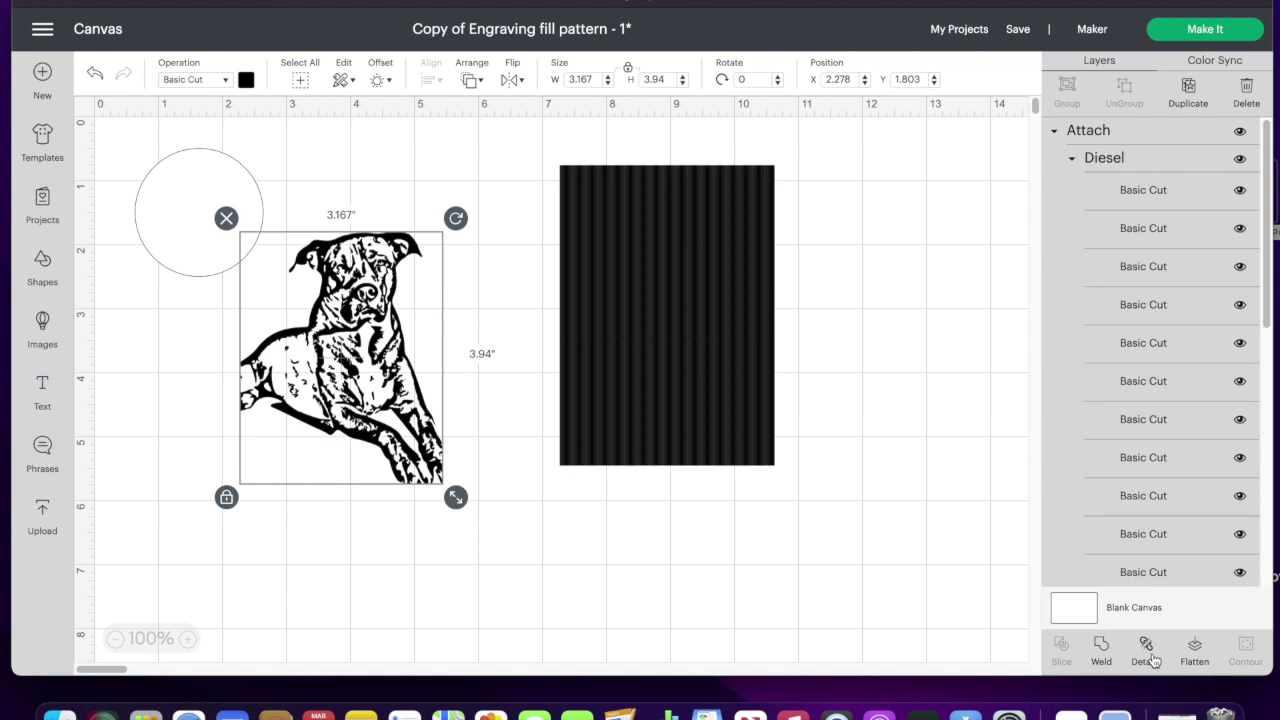
click(1104, 660)
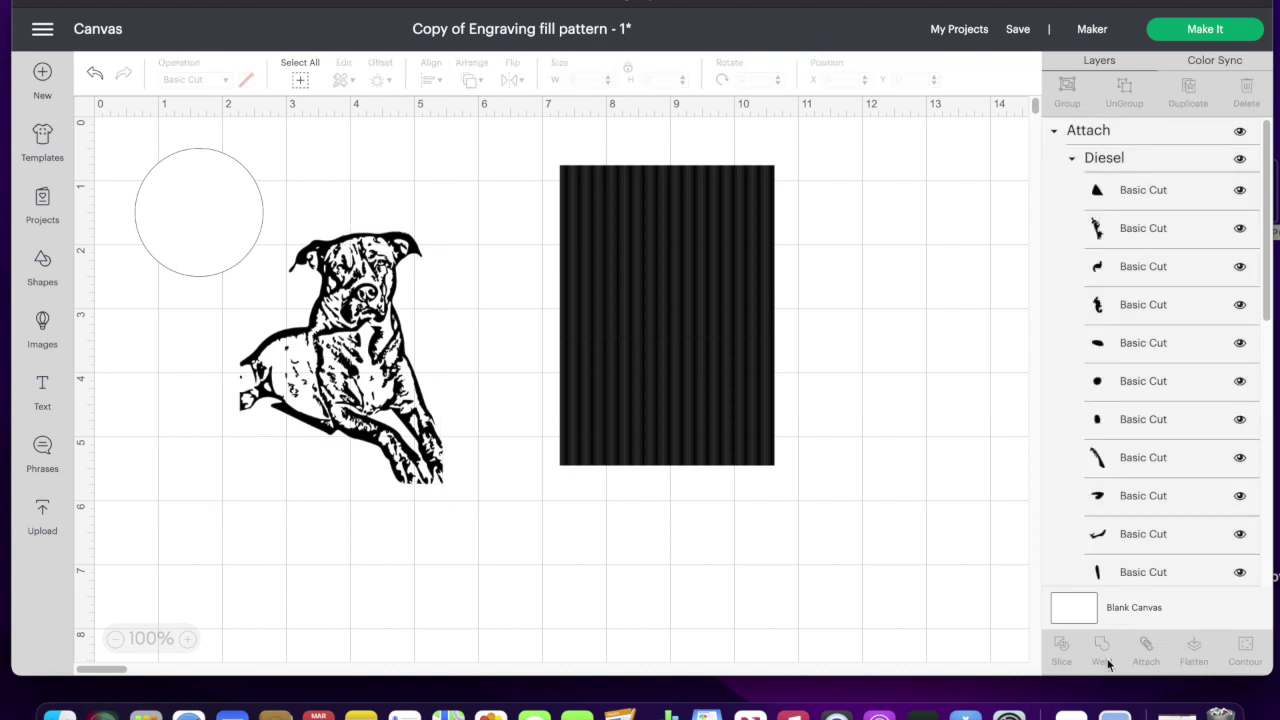
drag(352, 310, 388, 298)
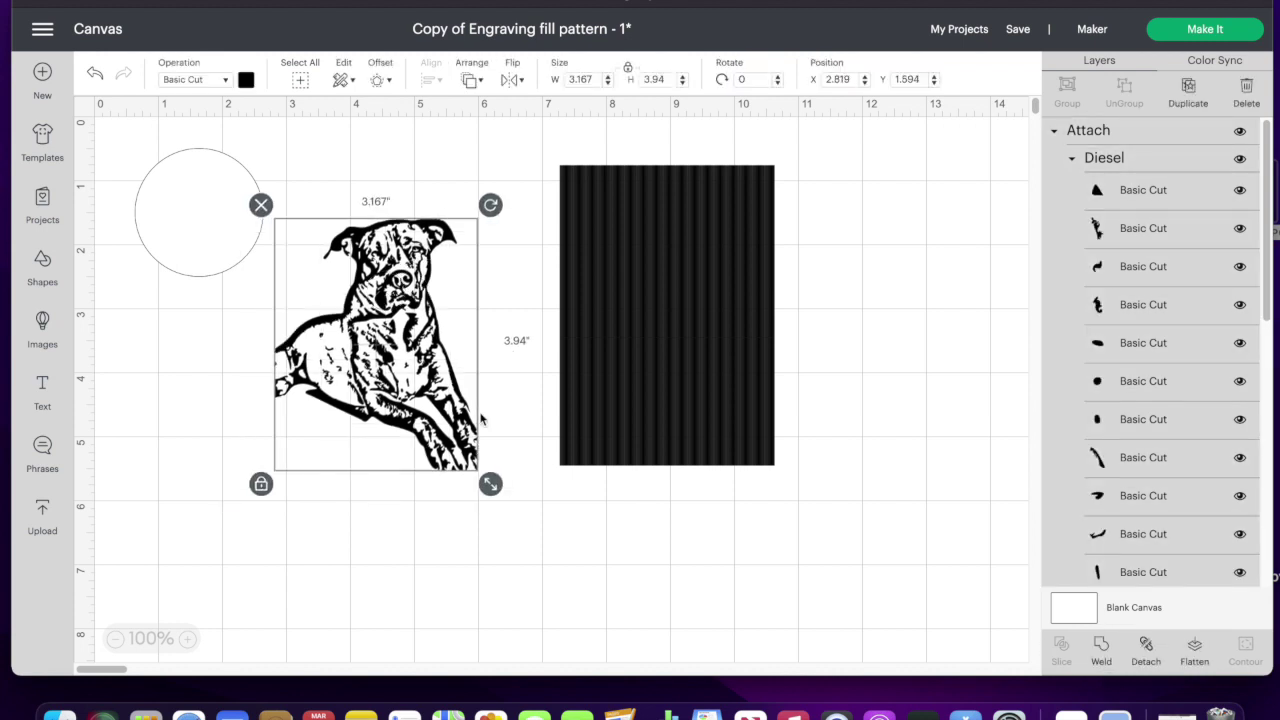
click(246, 80)
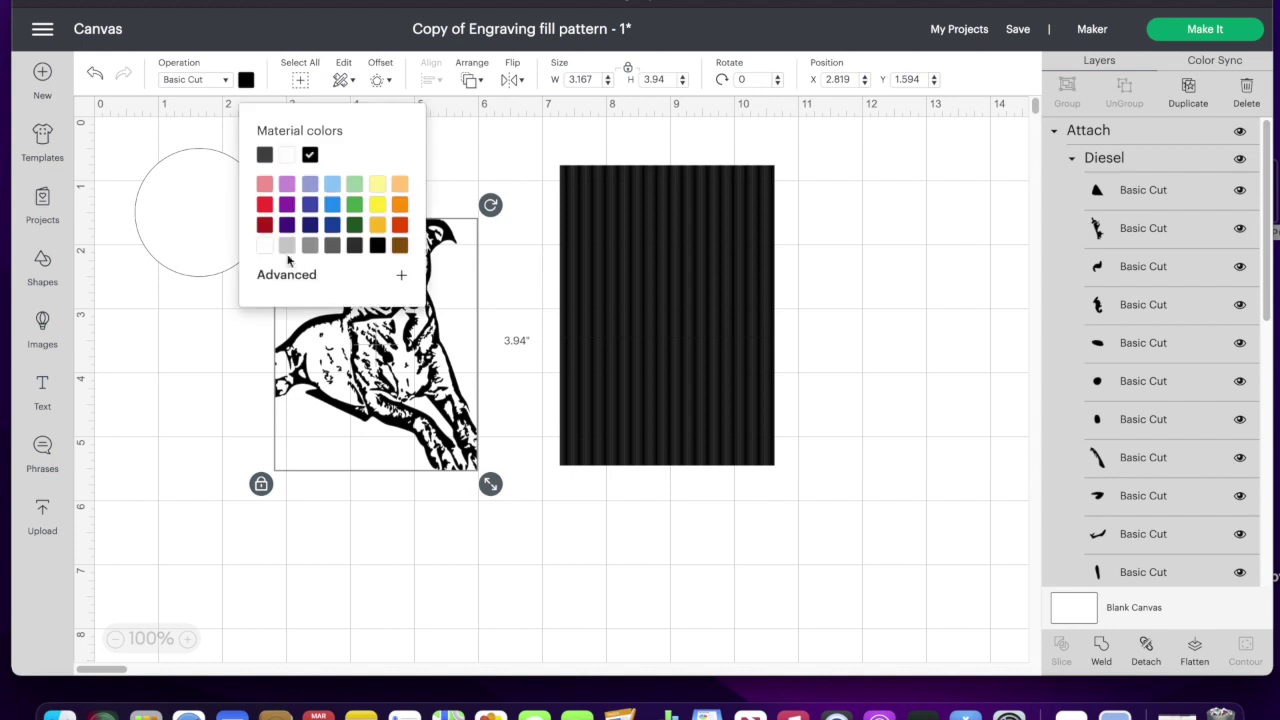
click(264, 206)
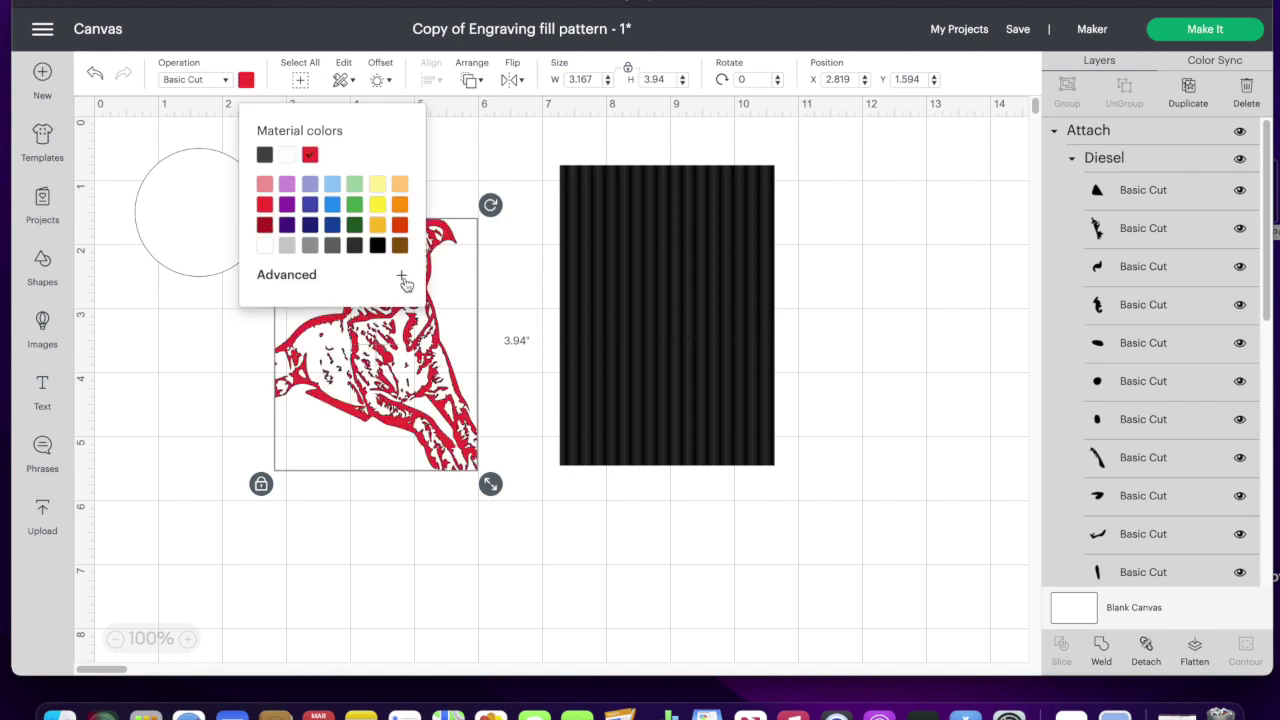
click(540, 318)
key(super+z)
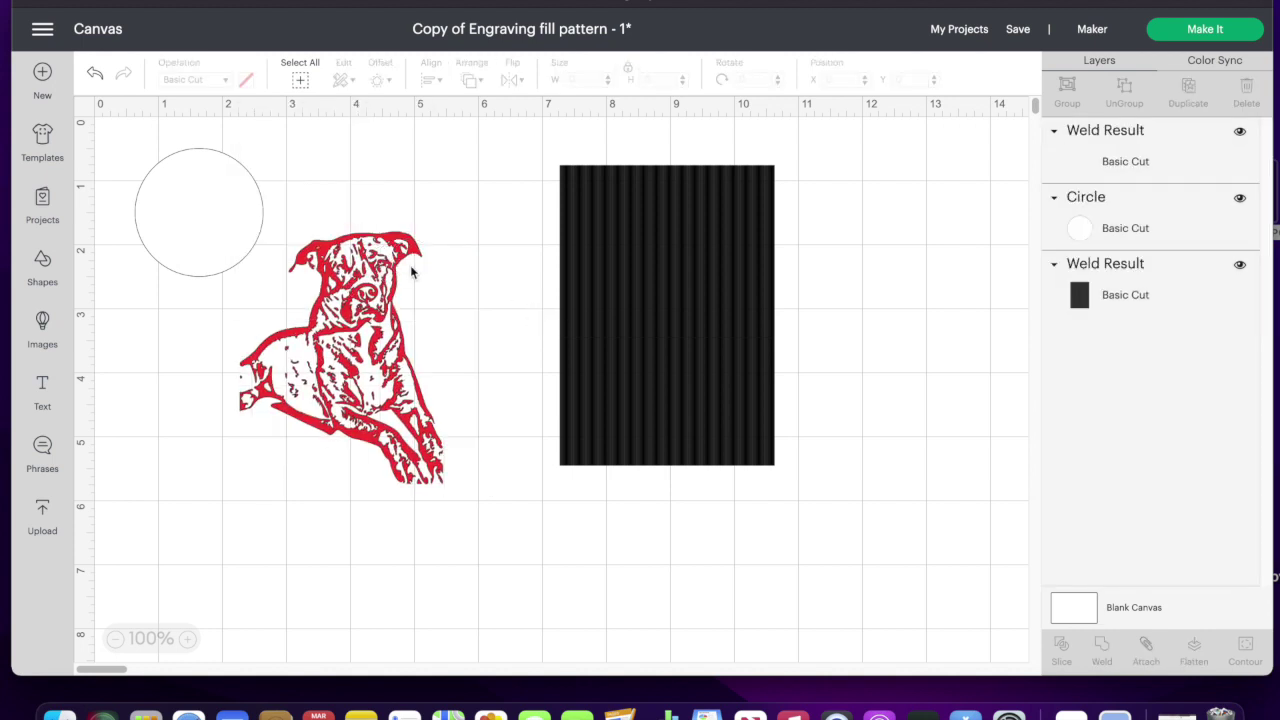
click(412, 272)
- Shrink the red dog to about 1.705 × 2.121 and drag it onto the striped pattern
drag(455, 498, 352, 370)
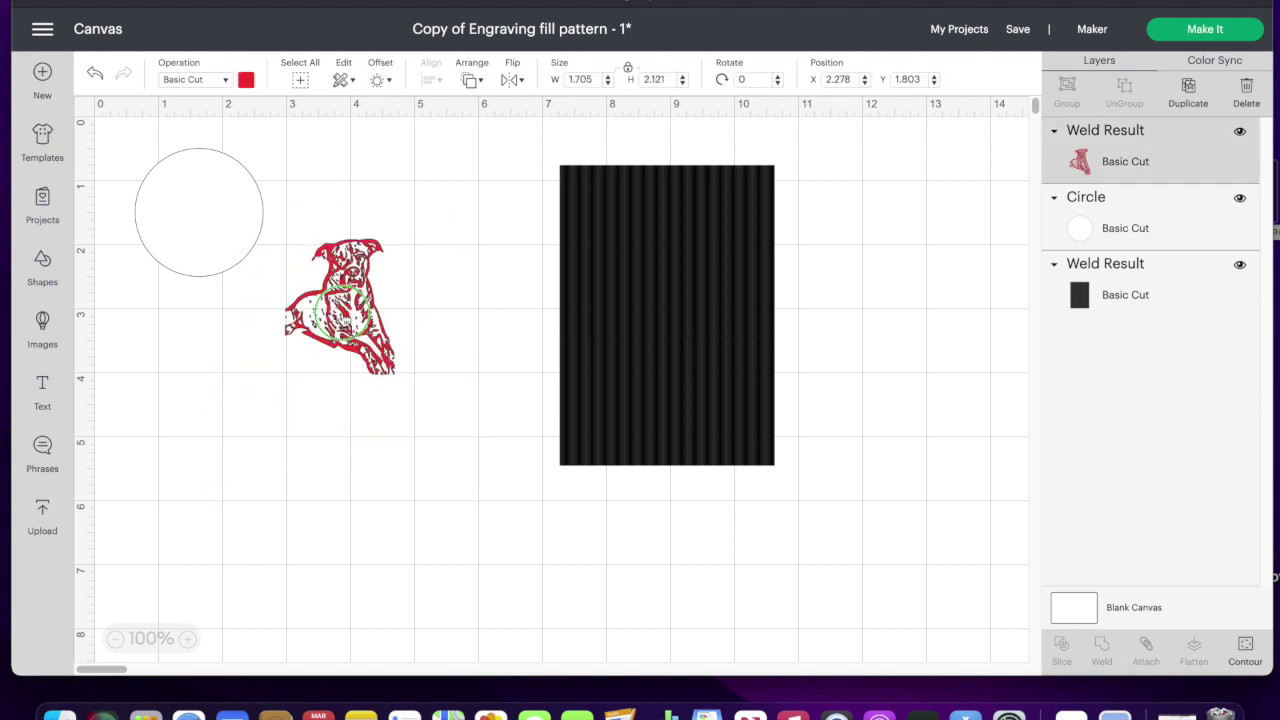
right_click(343, 314)
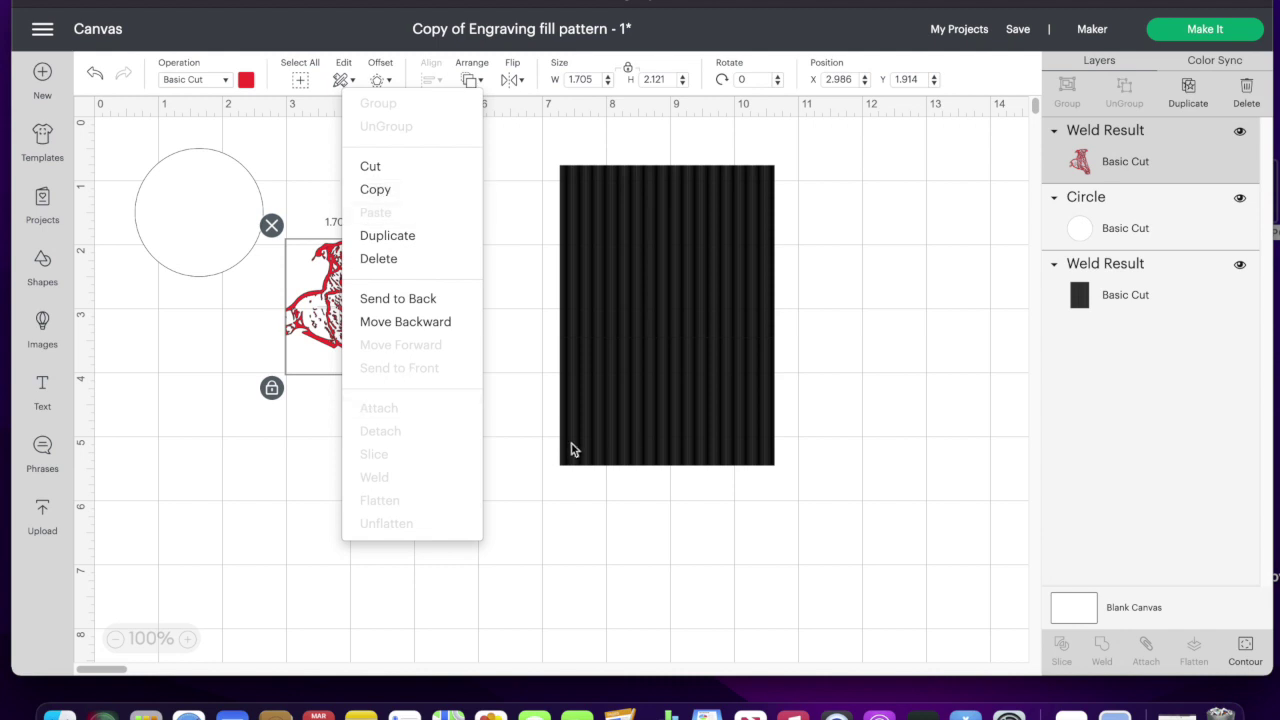
click(528, 492)
drag(358, 292, 680, 280)
click(679, 284)
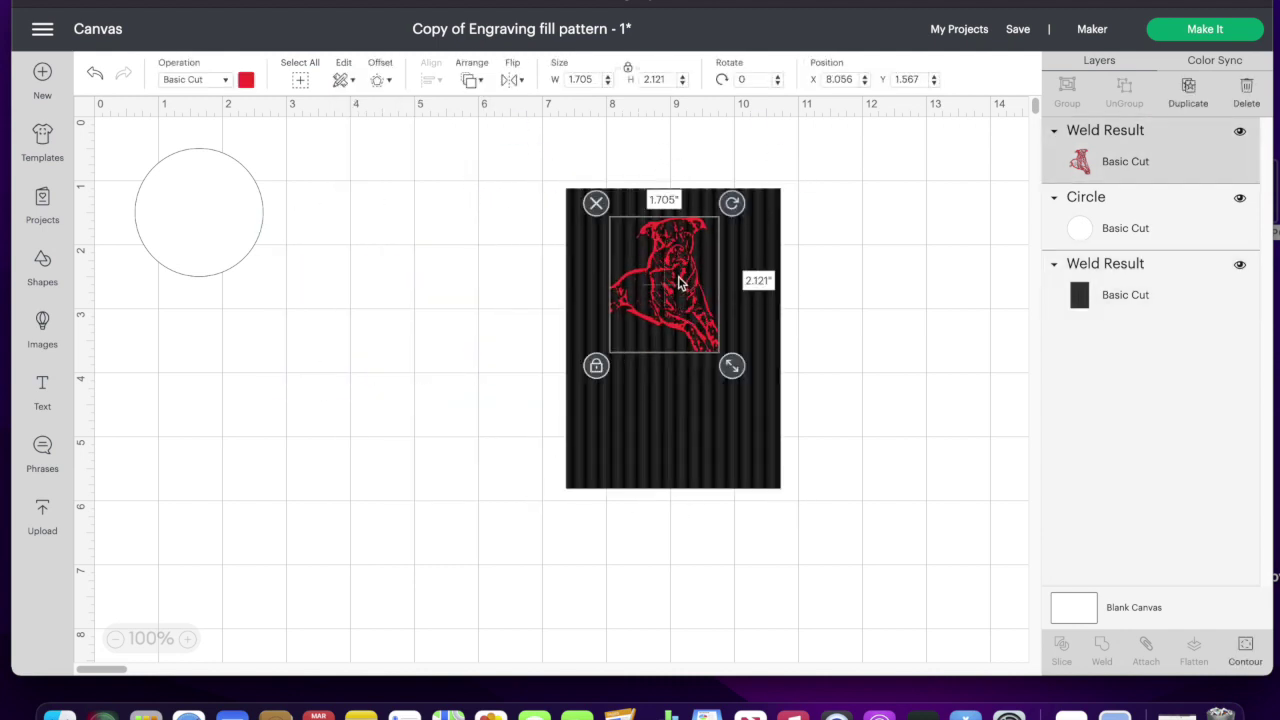
- Position the dog over the pattern's upper-left, select both, and slice them
click(665, 403)
right_click(665, 401)
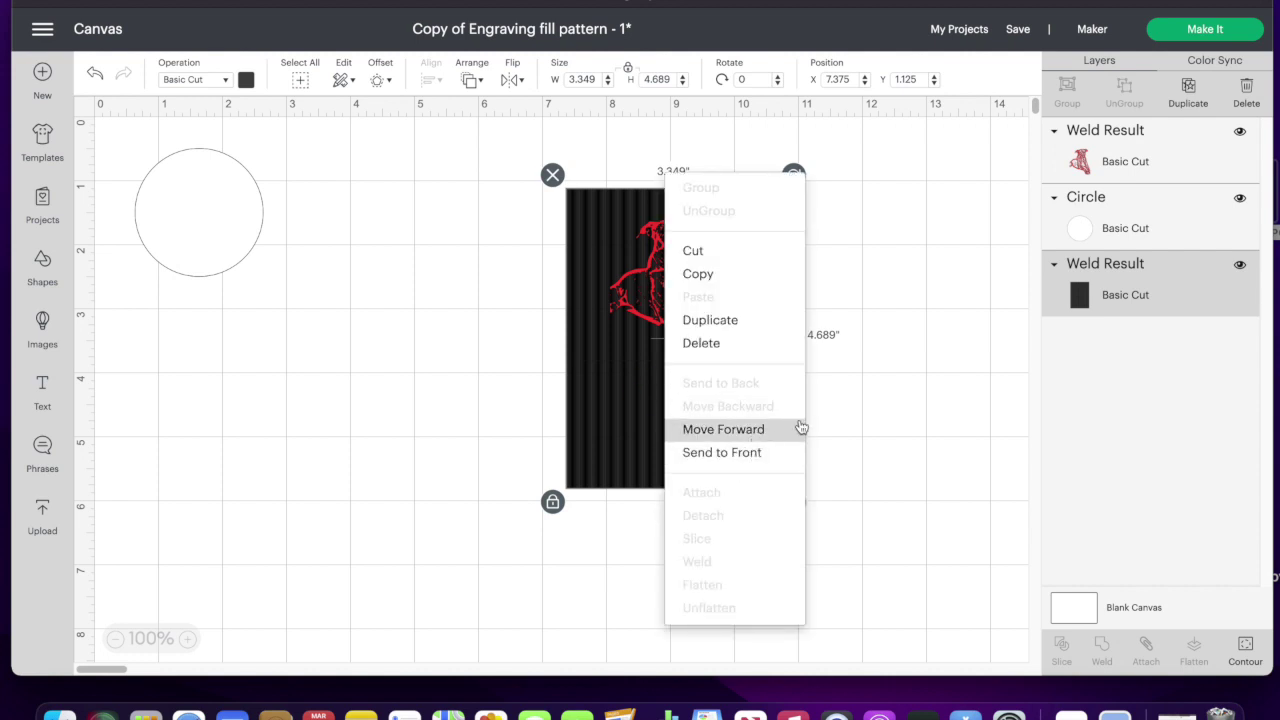
click(900, 400)
drag(688, 279, 660, 282)
click(886, 422)
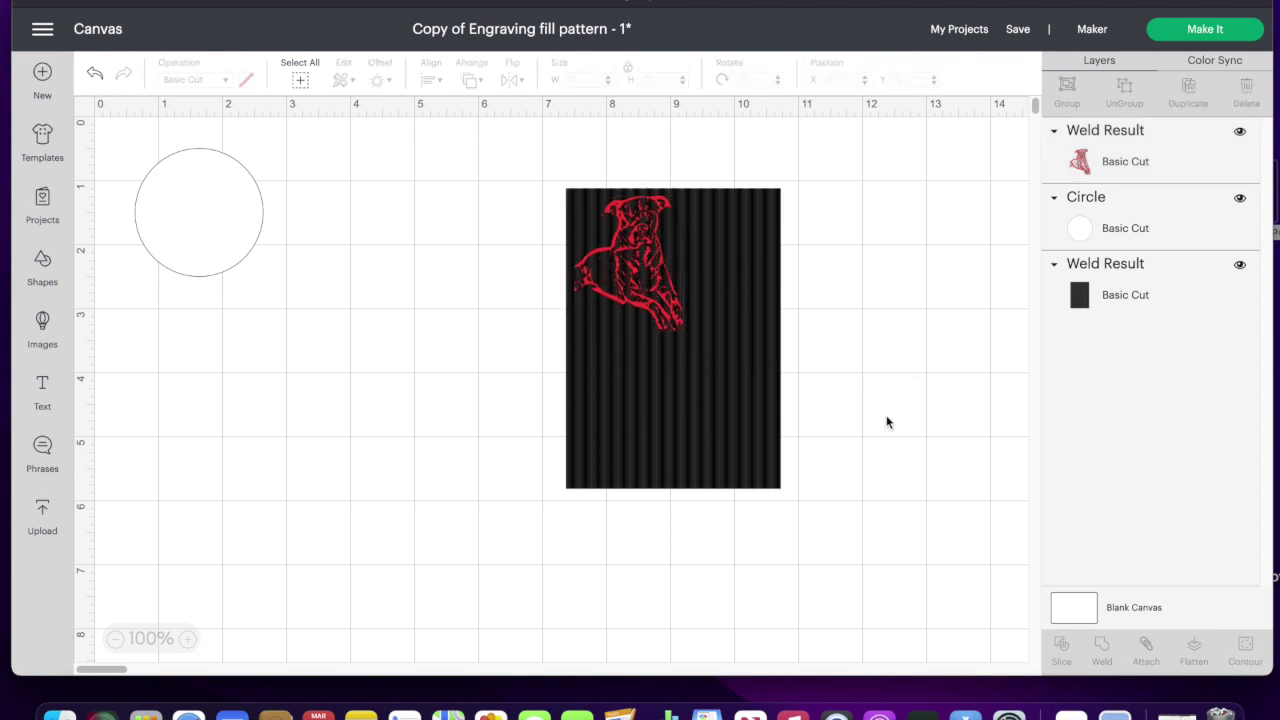
drag(843, 543, 570, 229)
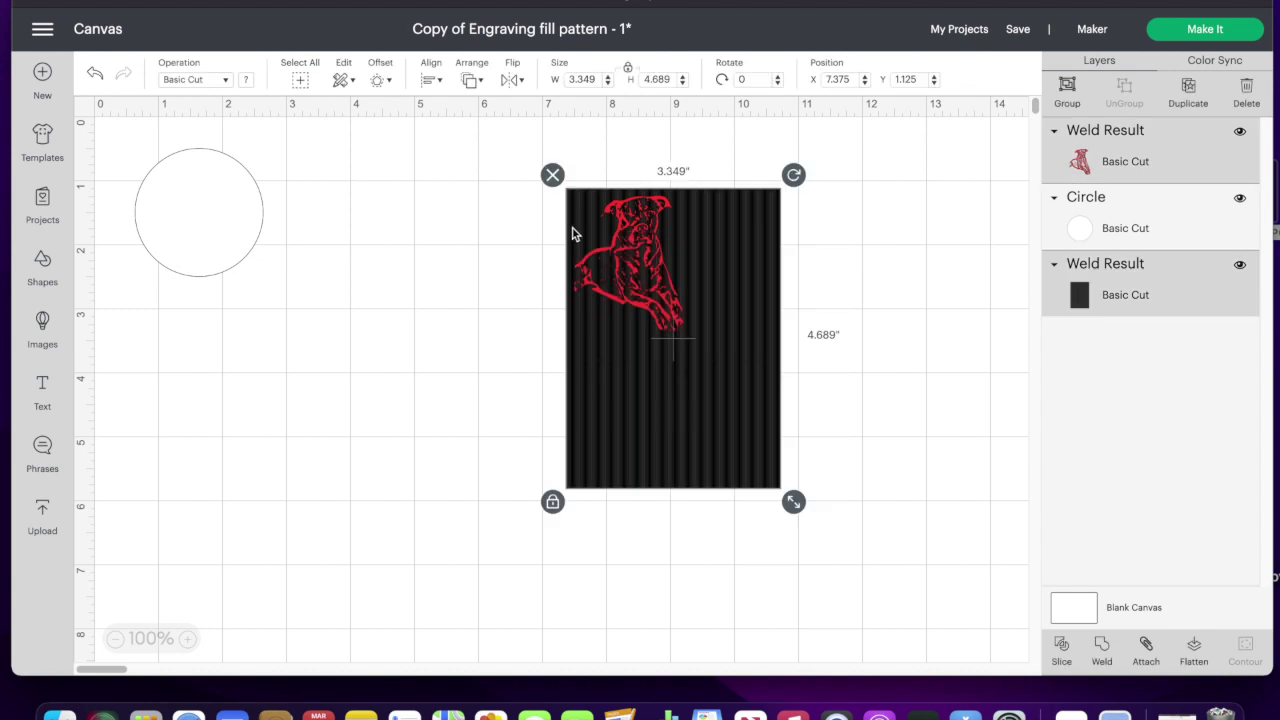
click(999, 548)
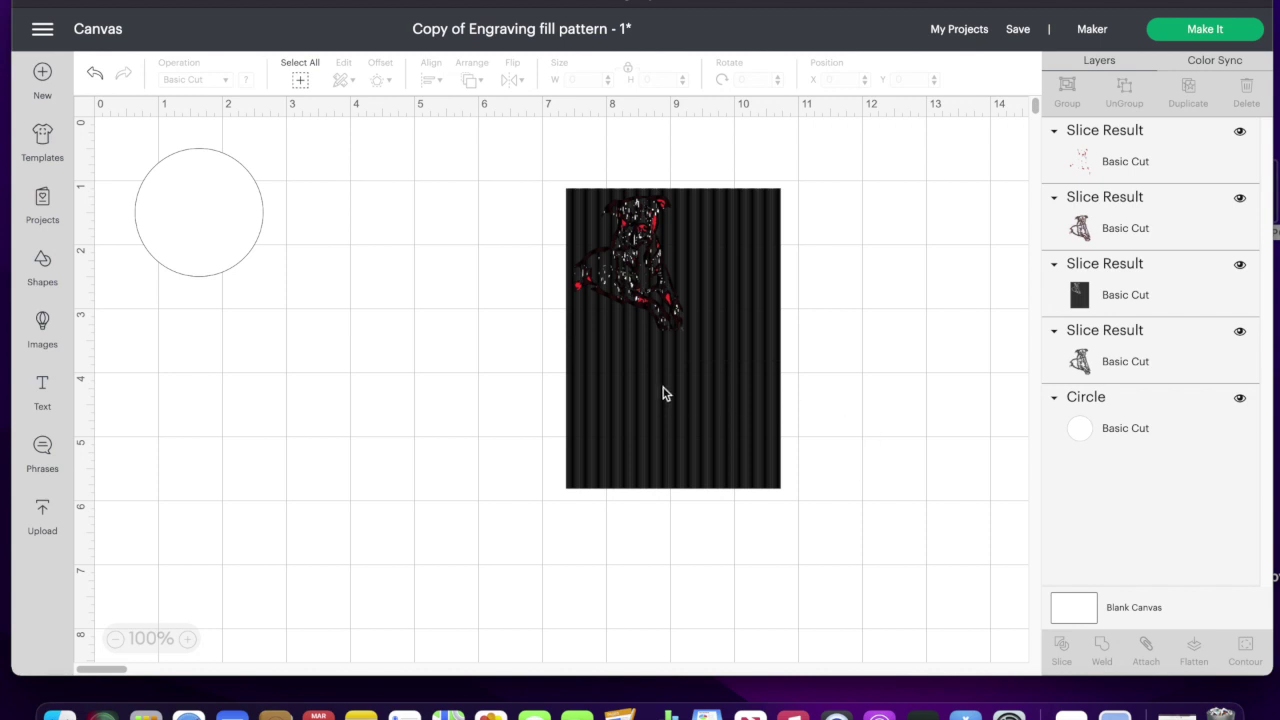
- Spread out the slice results and delete the red leftover pieces
drag(664, 391, 847, 401)
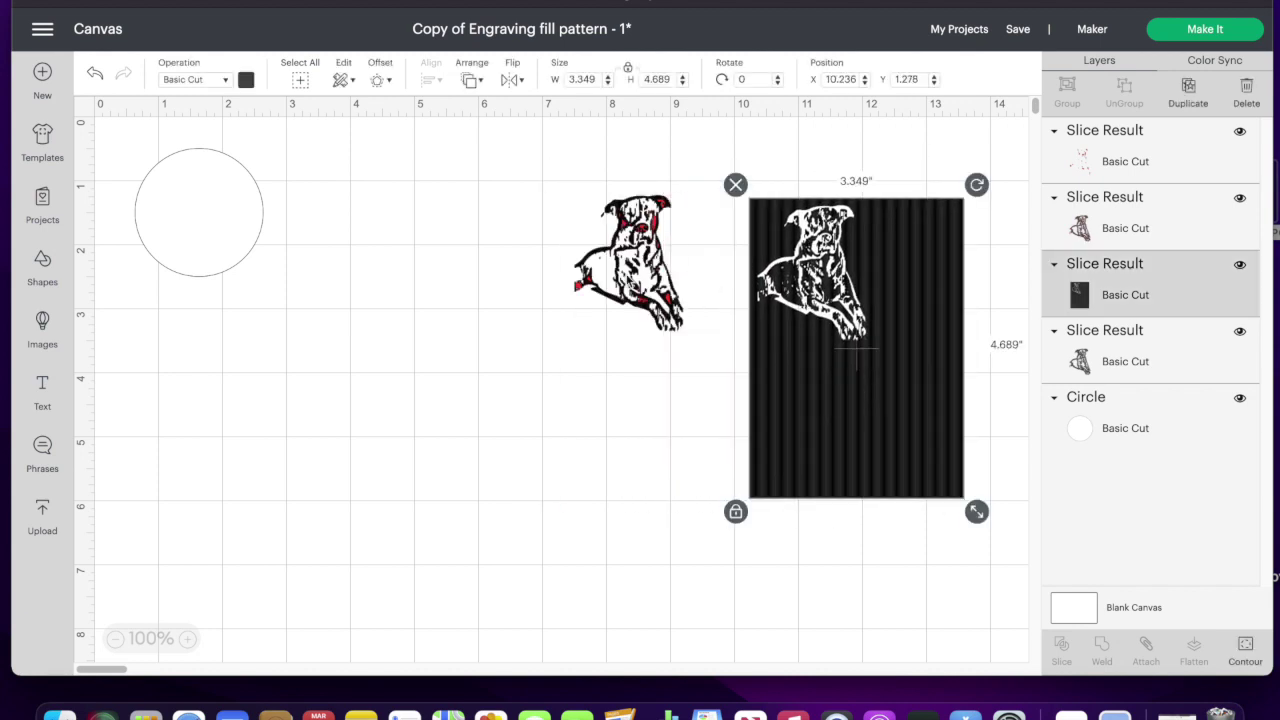
drag(624, 282, 507, 366)
click(440, 266)
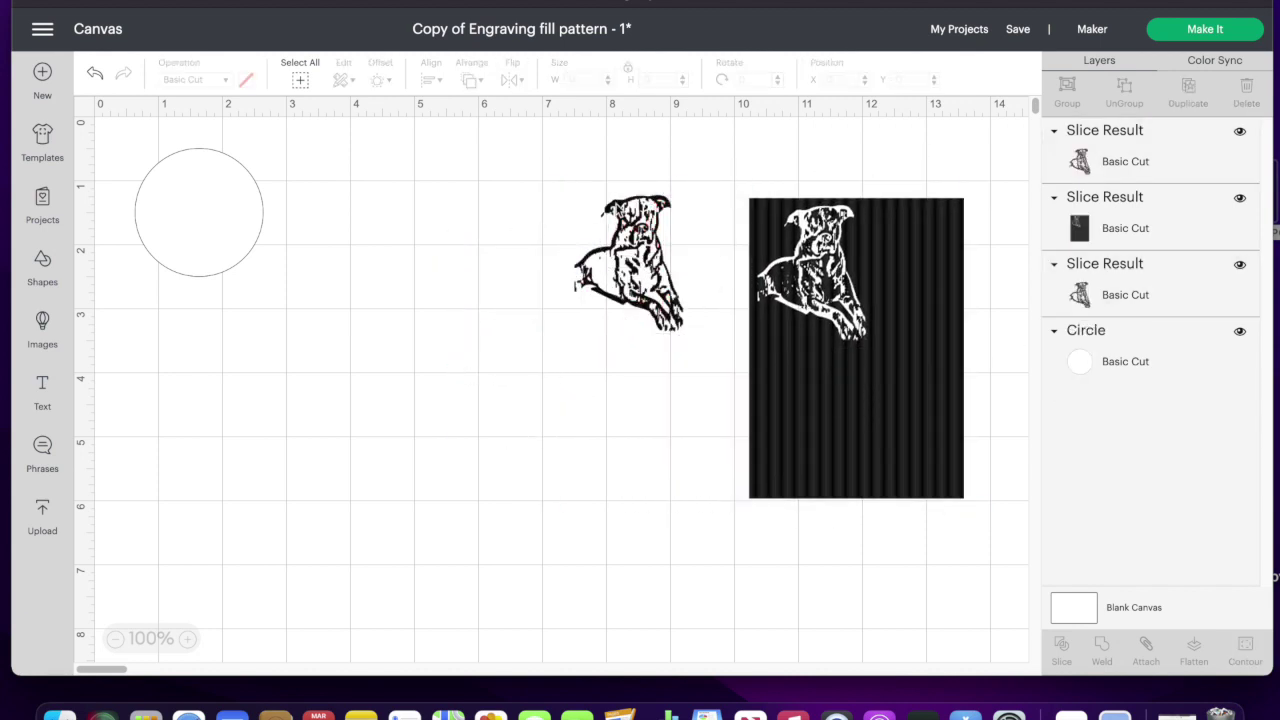
drag(583, 286, 483, 353)
drag(640, 255, 665, 213)
drag(808, 346, 956, 512)
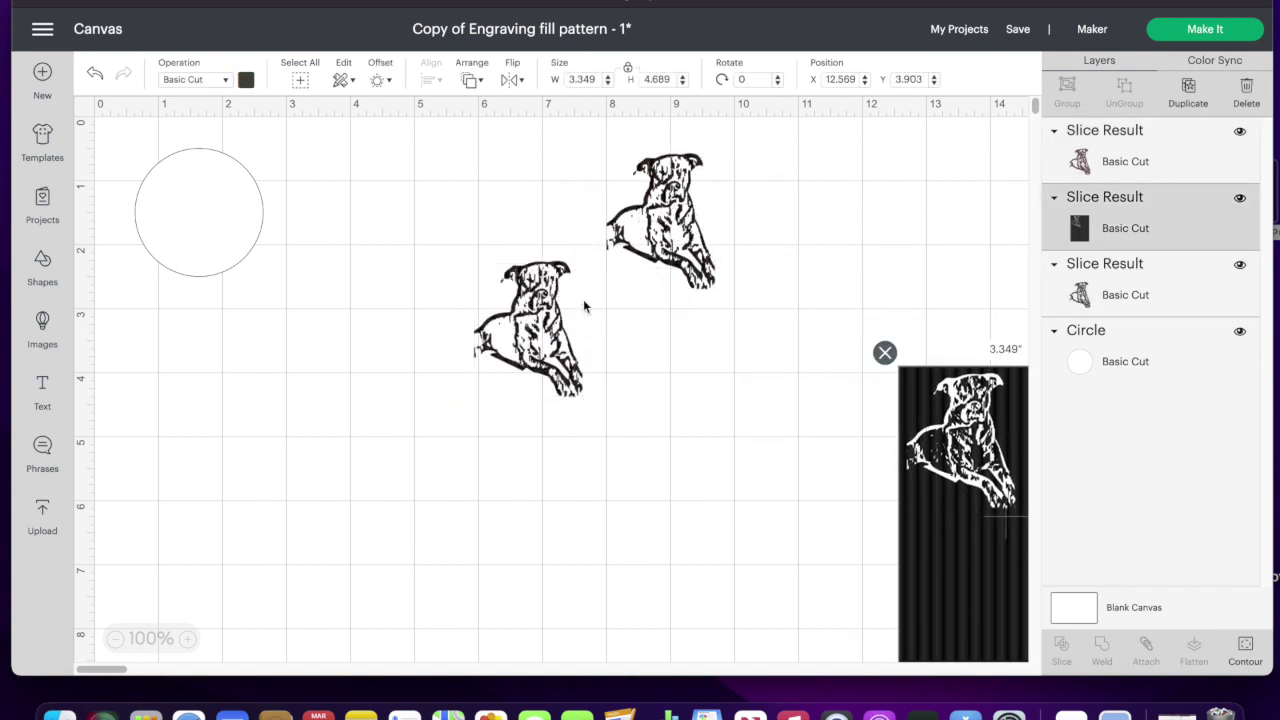
- Enlarge the upper-right dog slice and delete the small lower-left dog slice
click(576, 346)
click(665, 232)
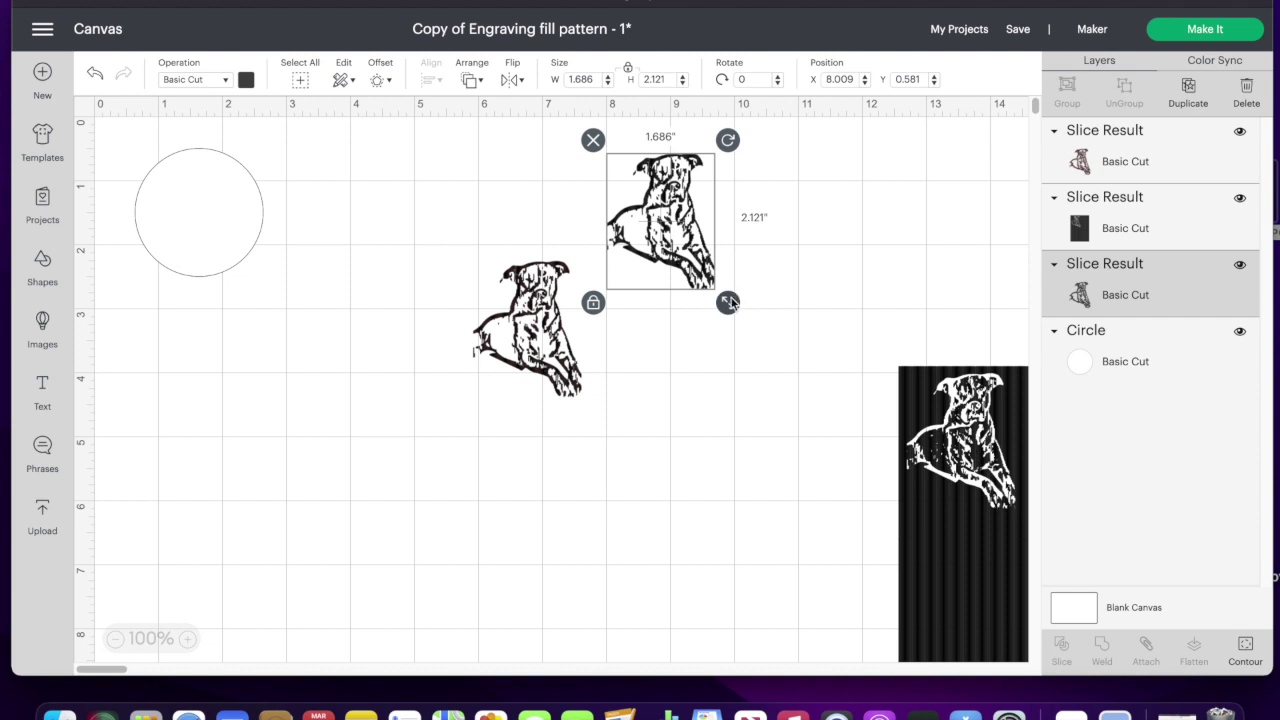
drag(729, 303, 795, 390)
key(Escape)
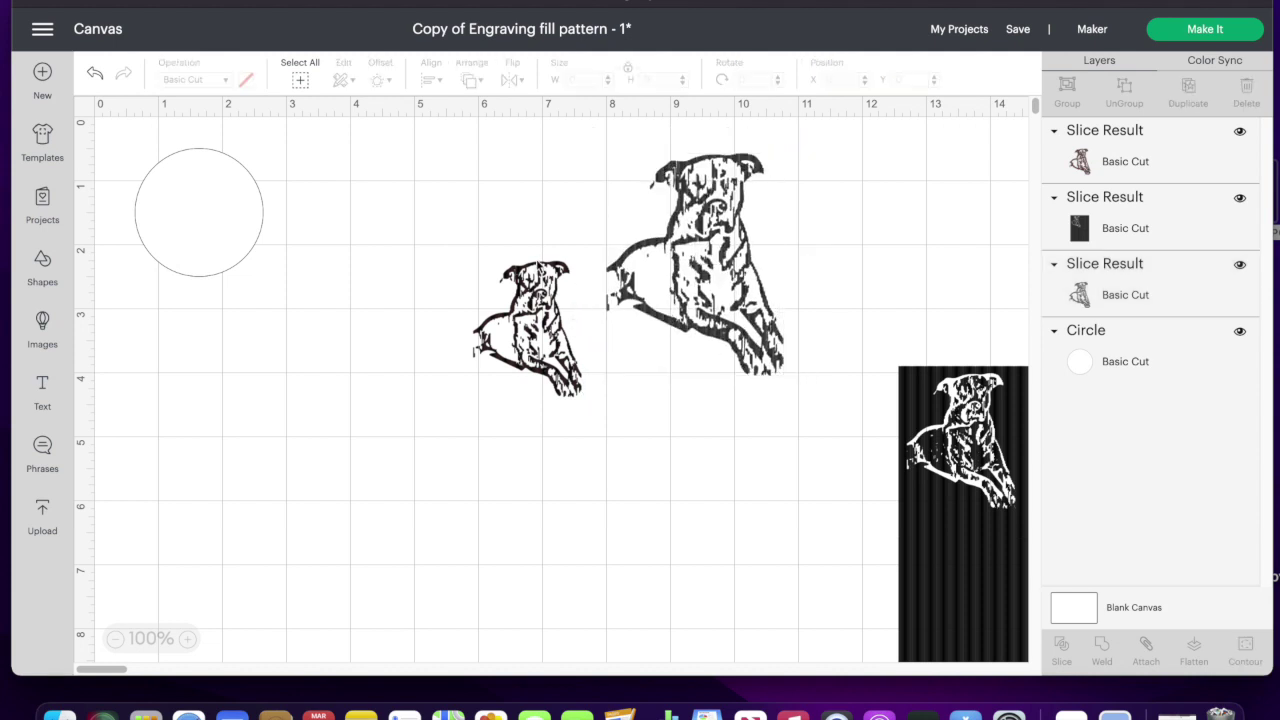
click(495, 300)
click(458, 249)
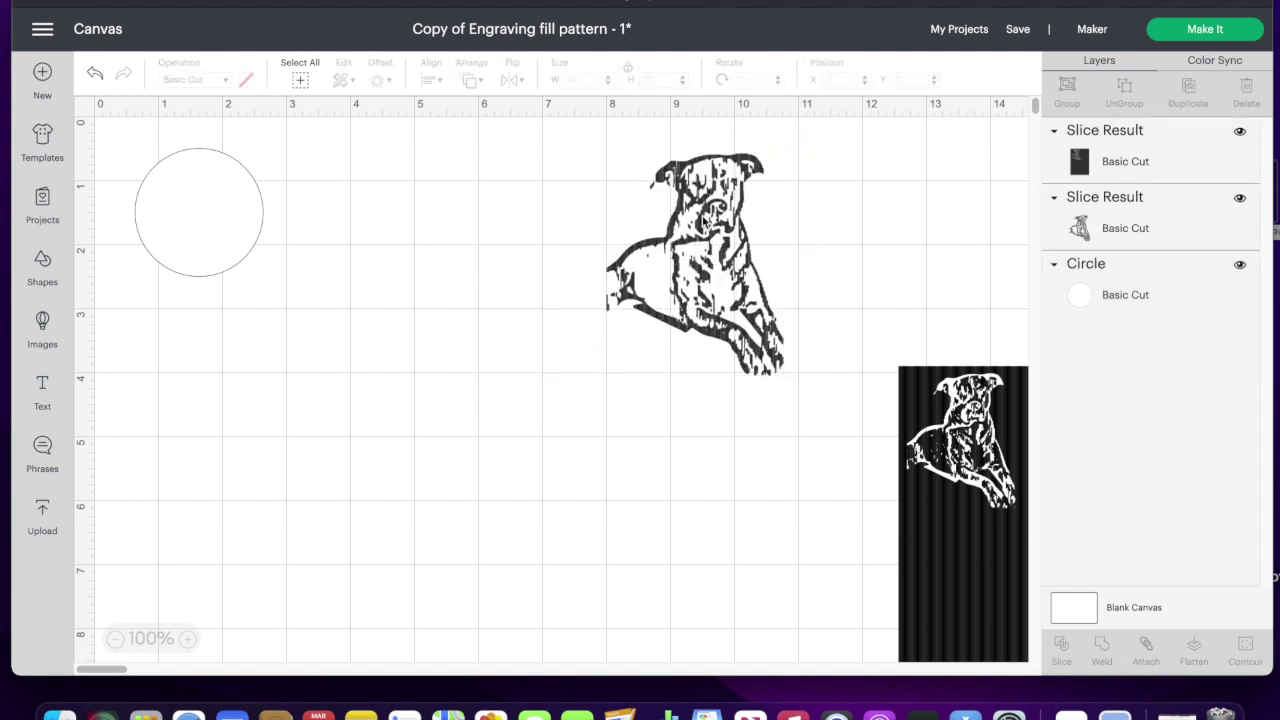
- Move the line-fill dog left and resize it to about 1.4 inches wide
drag(664, 225, 359, 239)
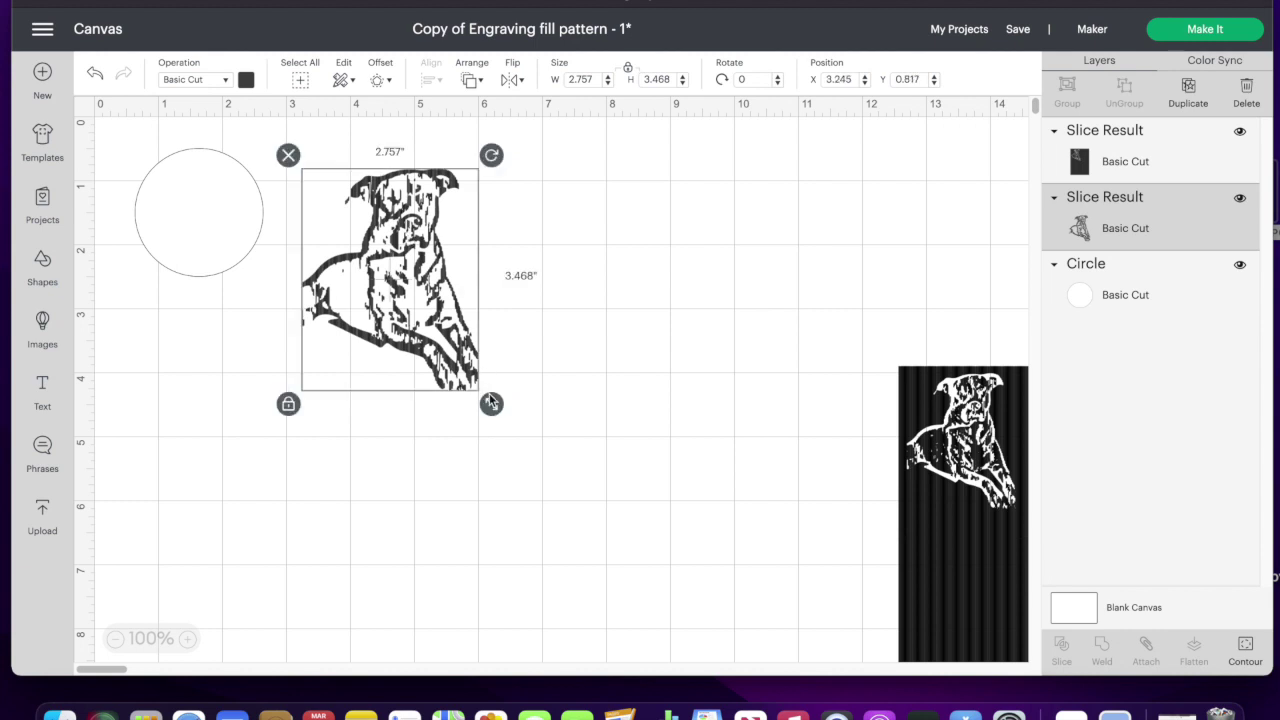
drag(489, 400, 662, 618)
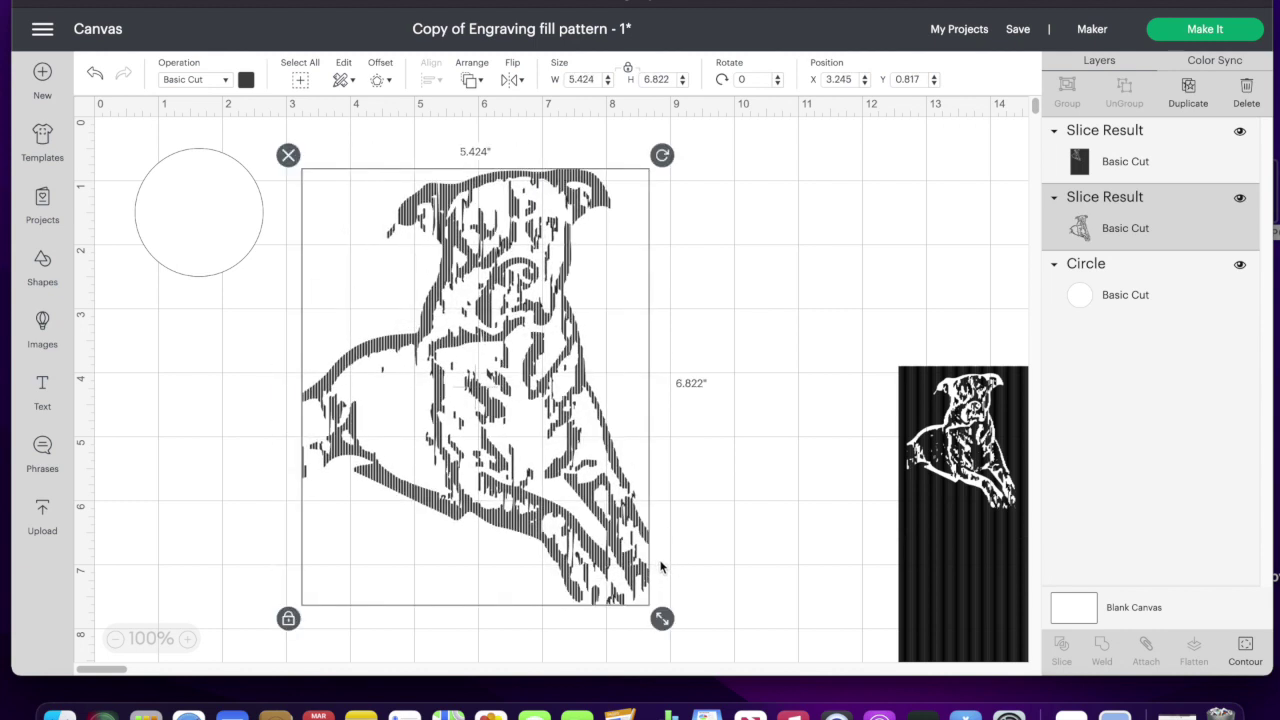
drag(605, 490, 591, 458)
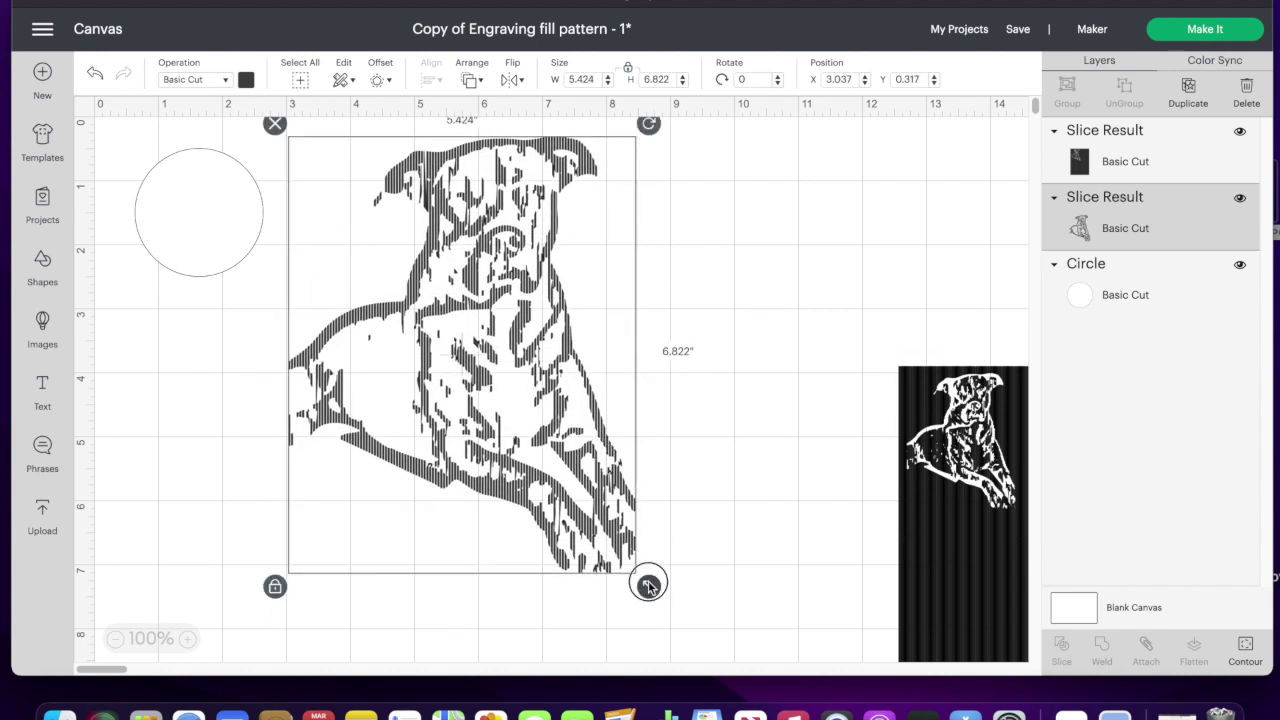
drag(648, 585, 391, 260)
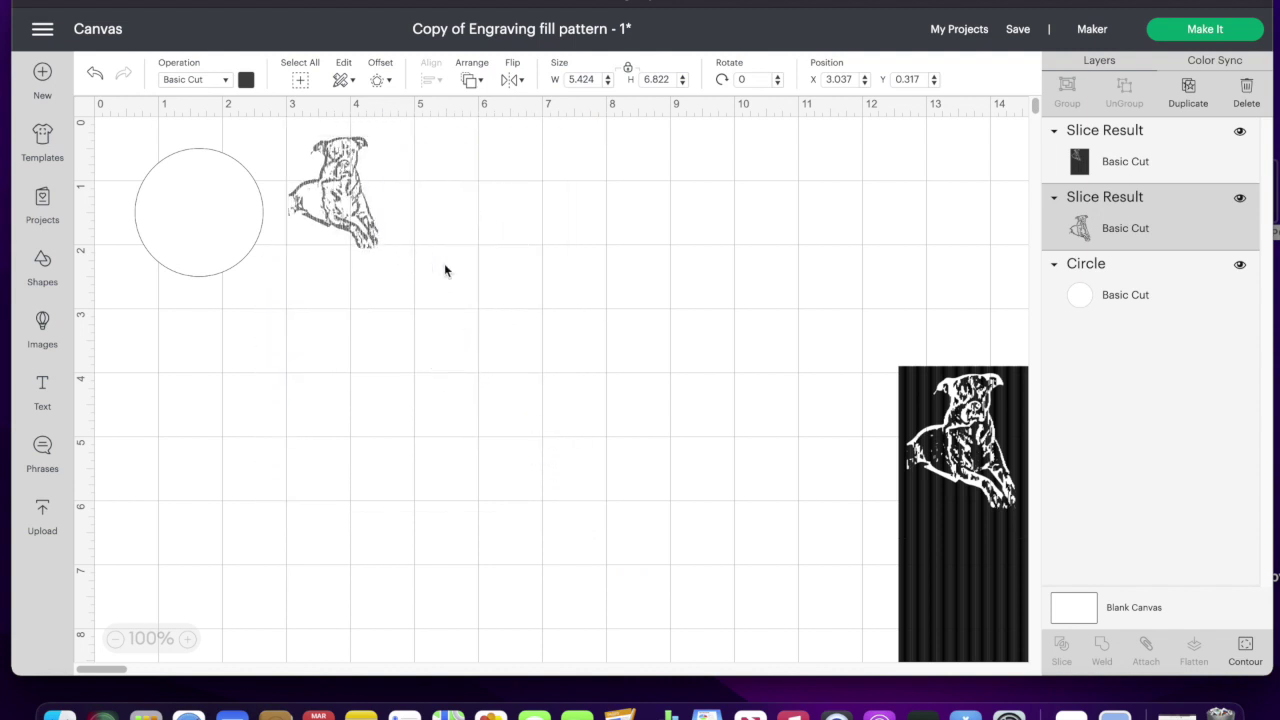
- Move the striped panel aside and set the small dog slice to Engrave
drag(949, 520, 668, 294)
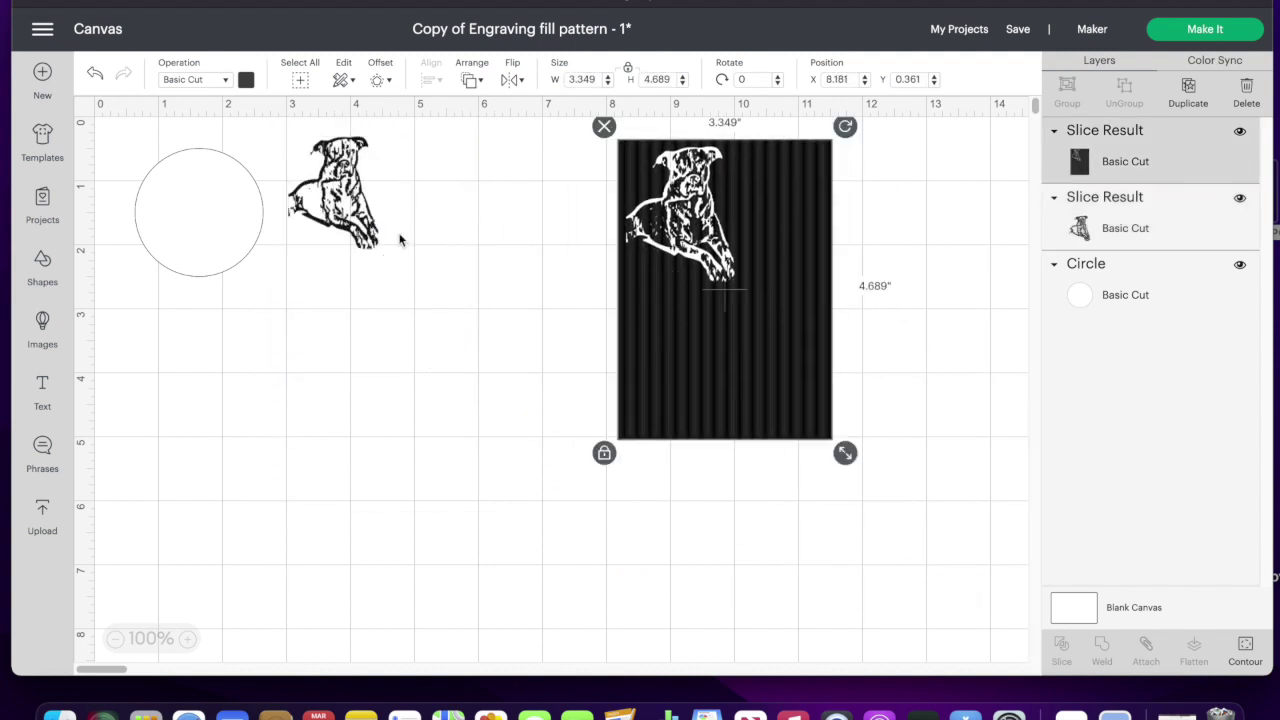
click(362, 208)
click(220, 80)
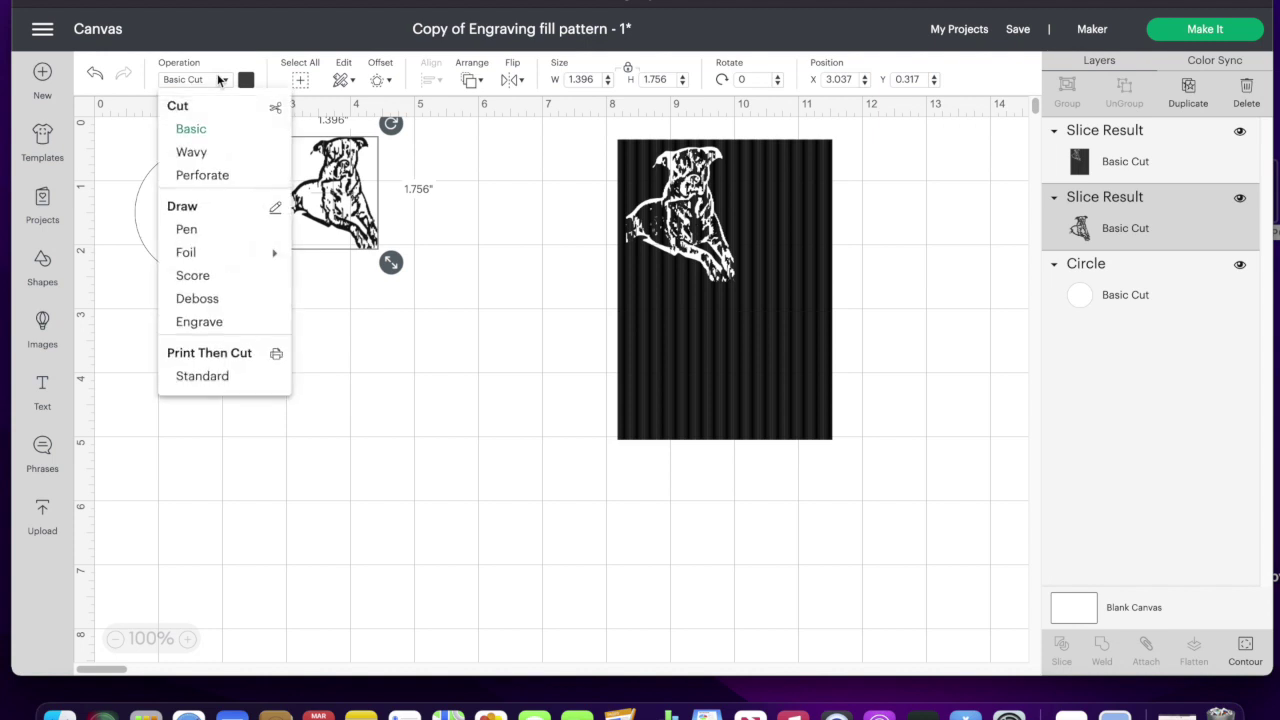
click(199, 321)
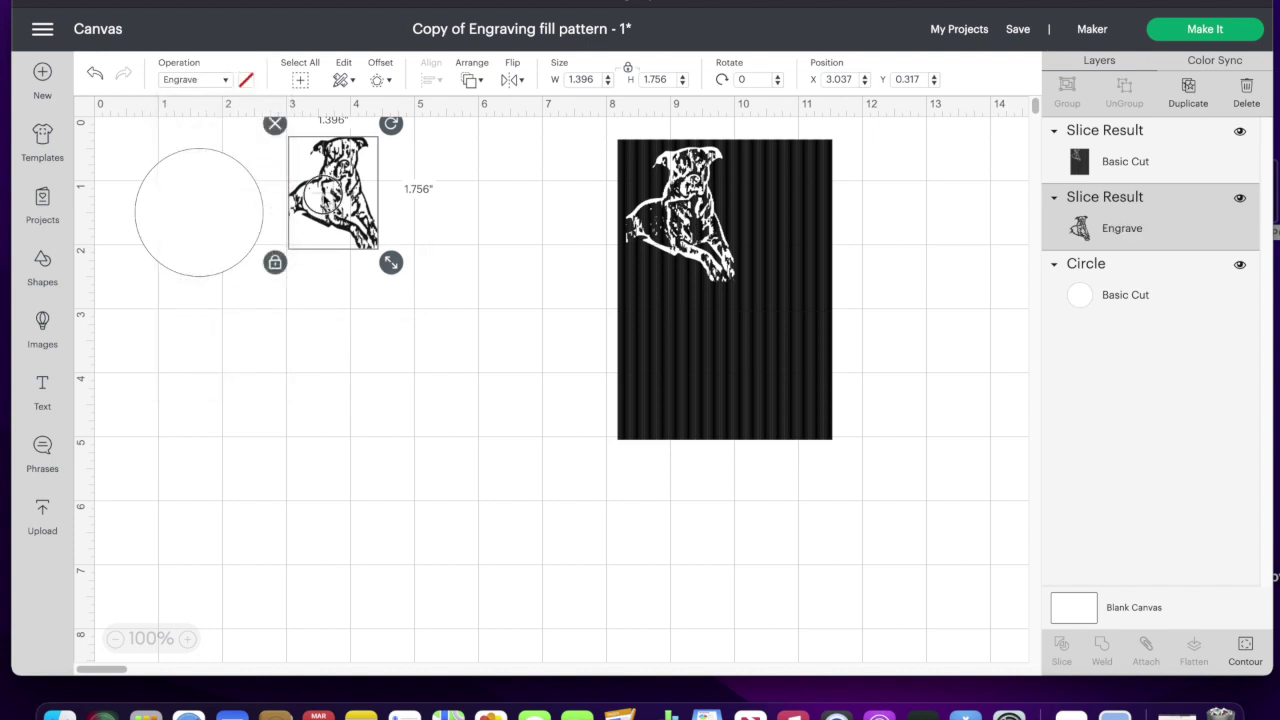
- Shrink the engraved dog to 1.077 × 1.354 inches and position it inside the circle
drag(333, 200, 361, 241)
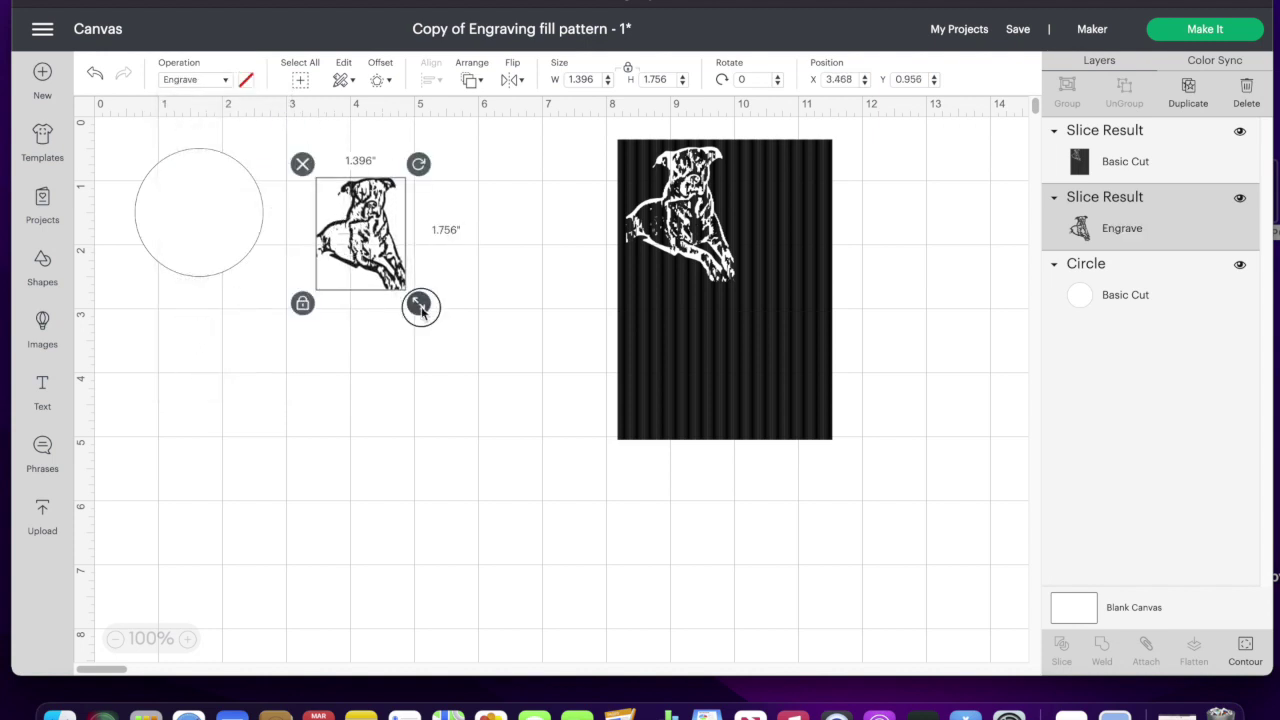
drag(420, 308, 397, 274)
drag(360, 225, 274, 251)
click(250, 220)
click(190, 210)
drag(192, 210, 208, 256)
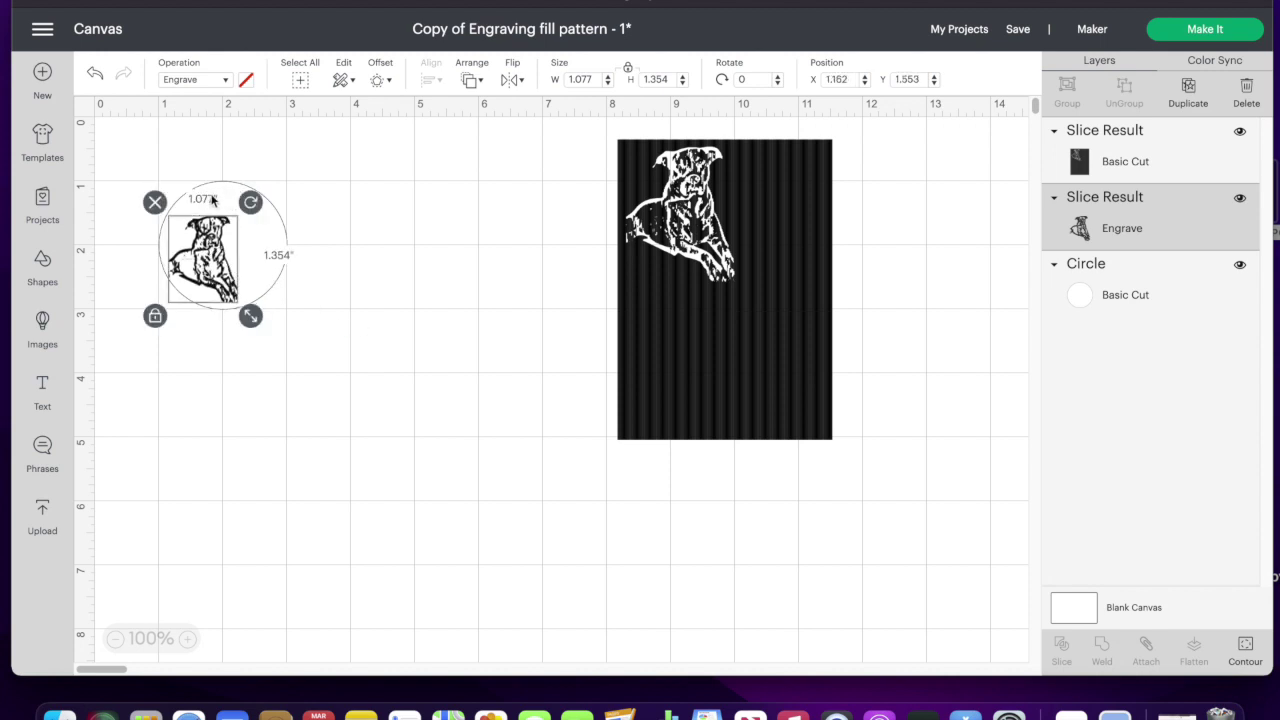
click(329, 251)
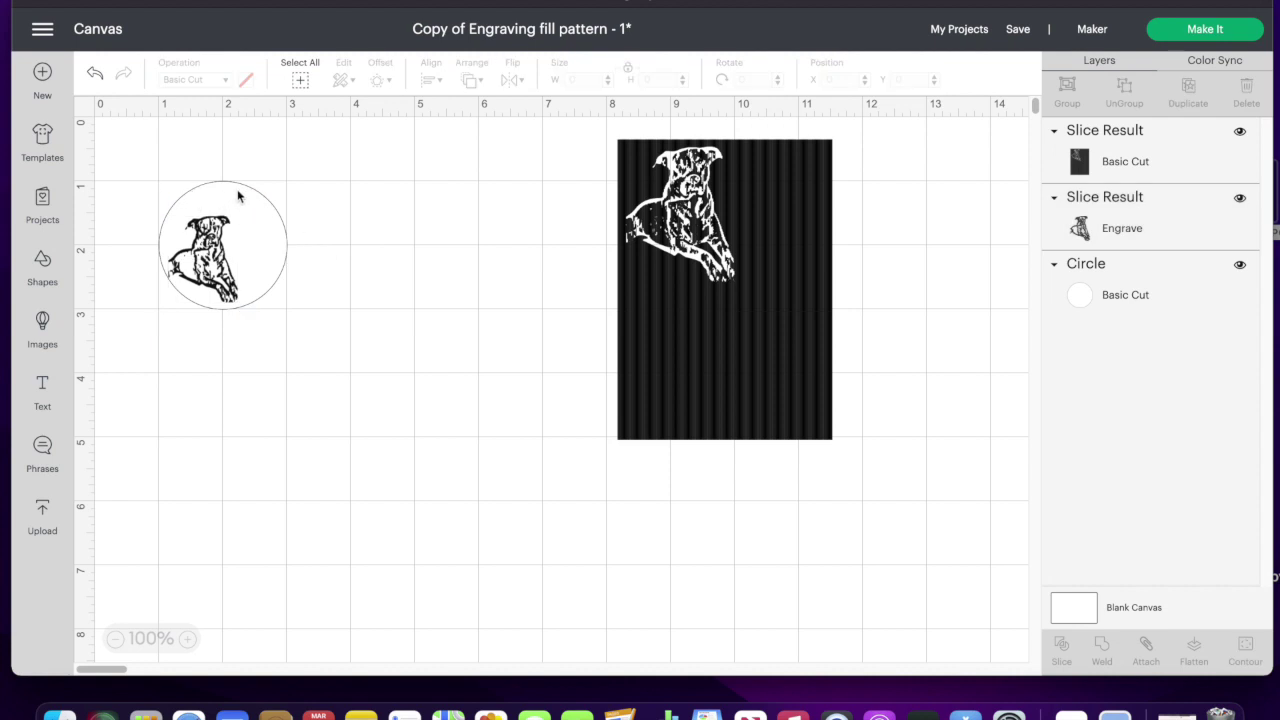
- Nudge the engraved dog into its final spot inside the circle
drag(212, 245, 213, 248)
click(361, 328)
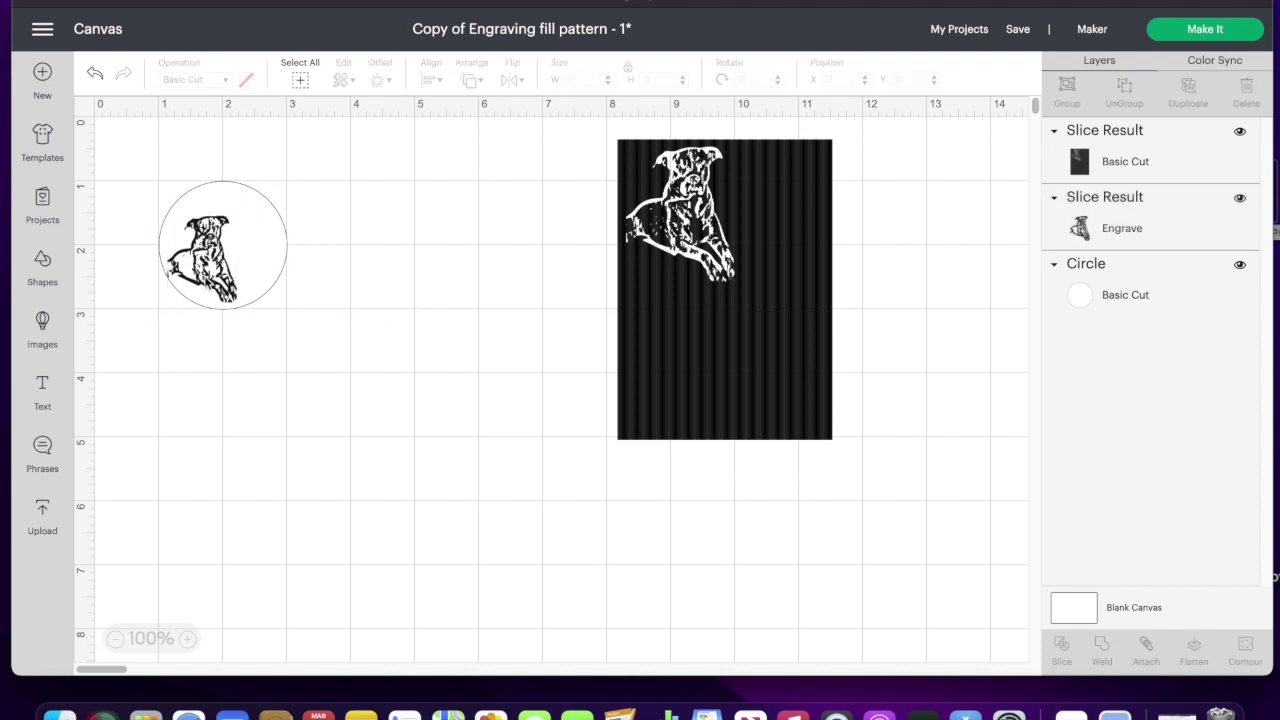
drag(215, 258, 215, 258)
click(314, 354)
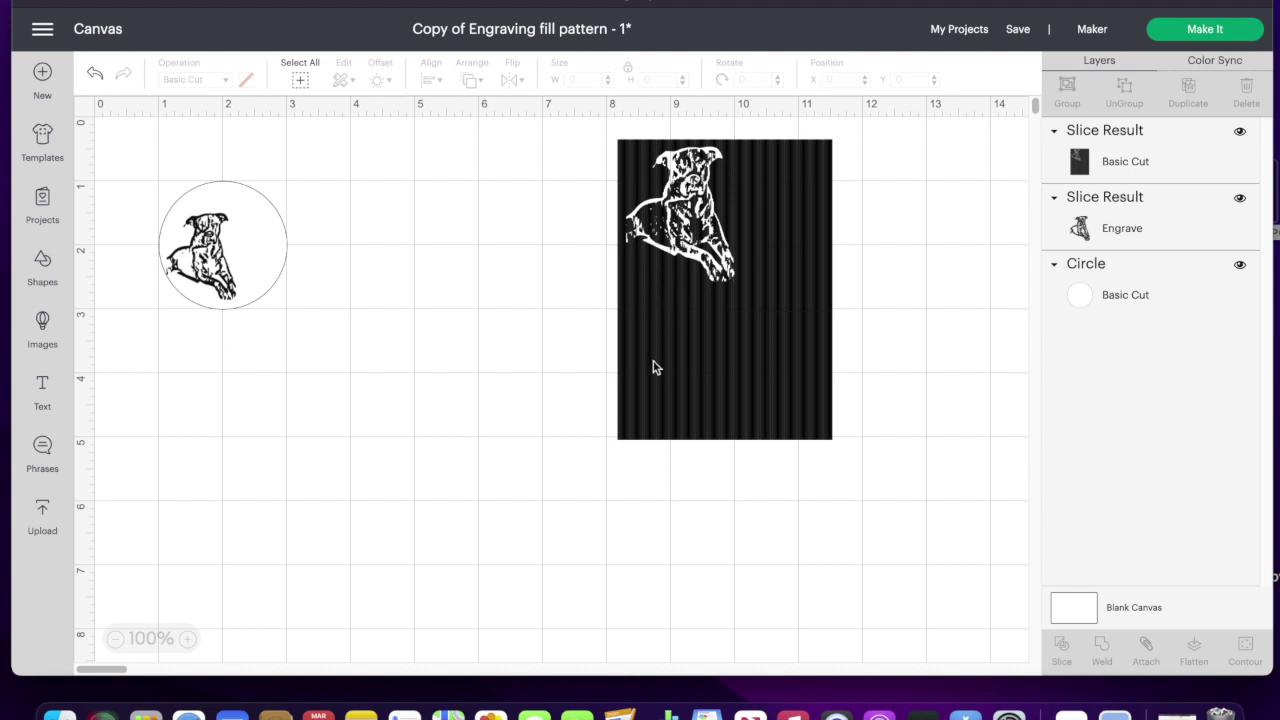
- Add a new Cricut Sans text box to the canvas
click(692, 320)
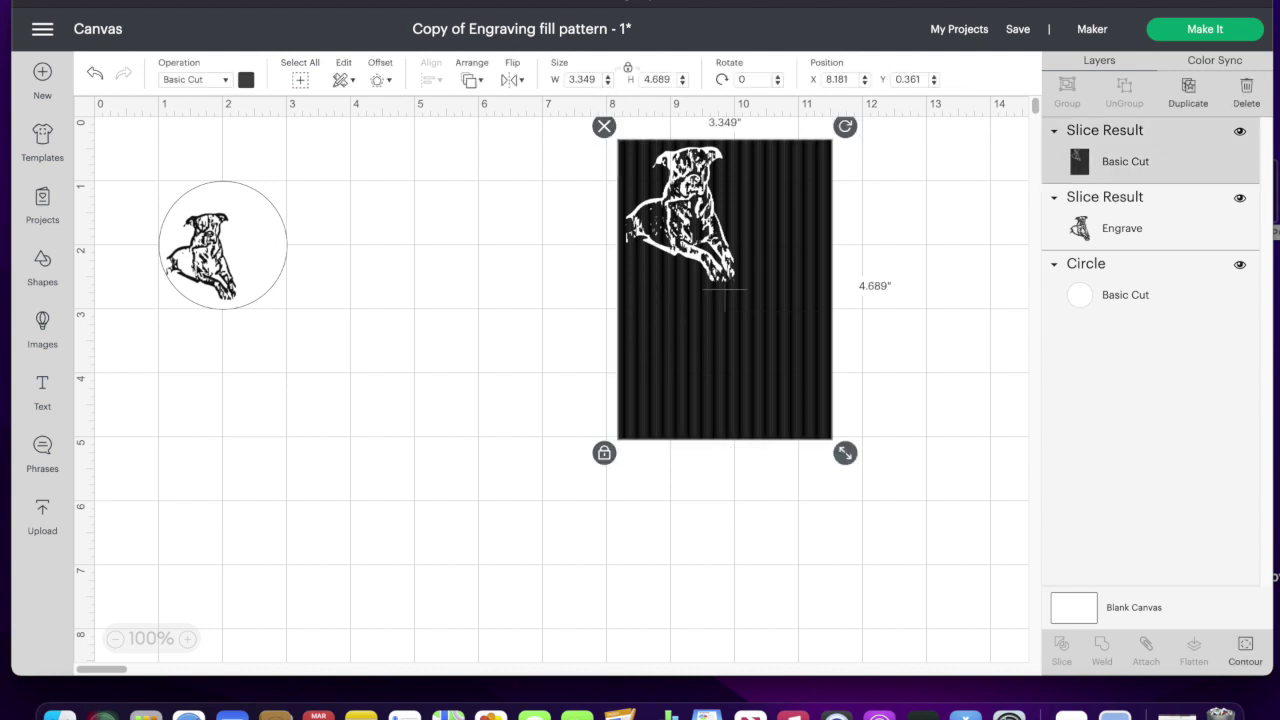
click(201, 255)
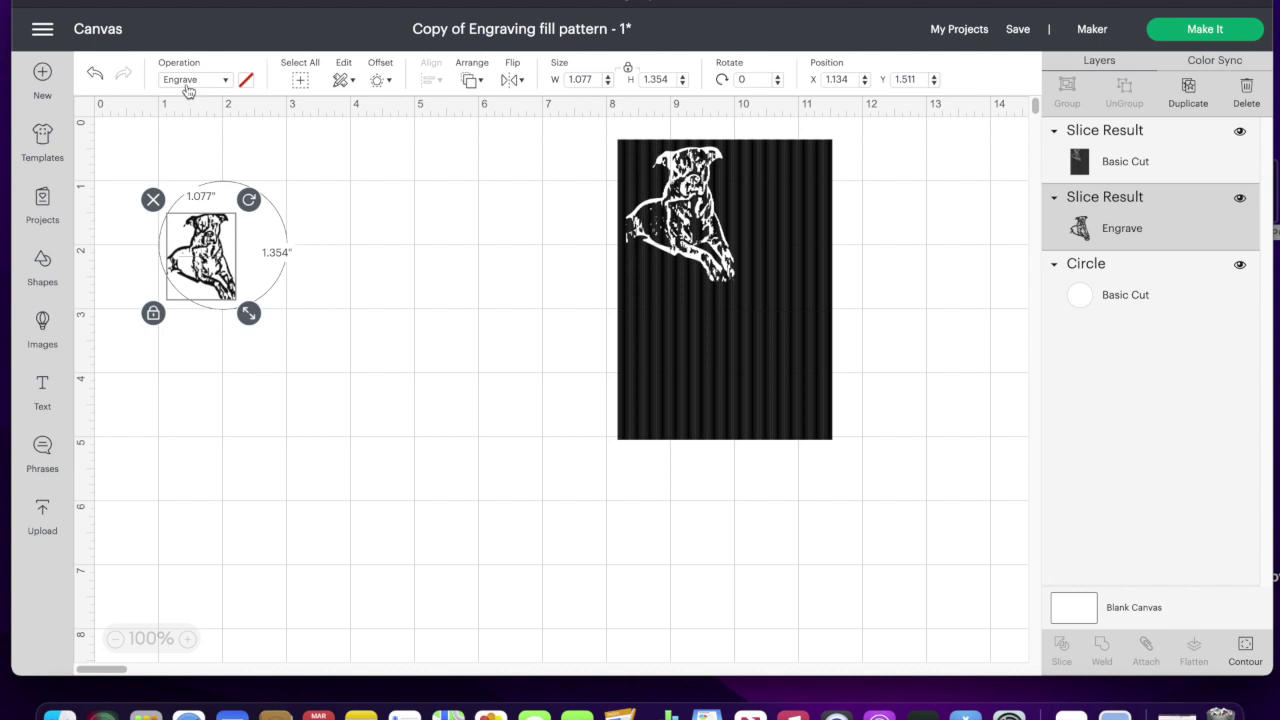
click(359, 283)
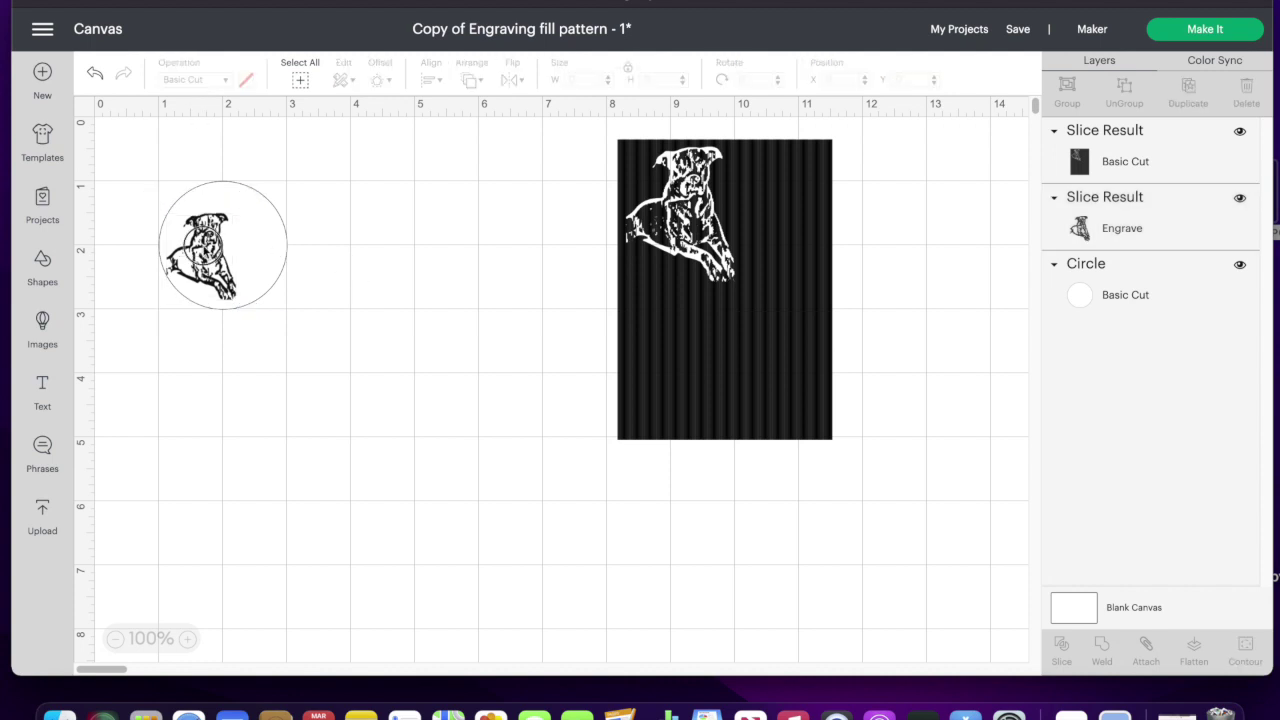
click(214, 252)
click(40, 418)
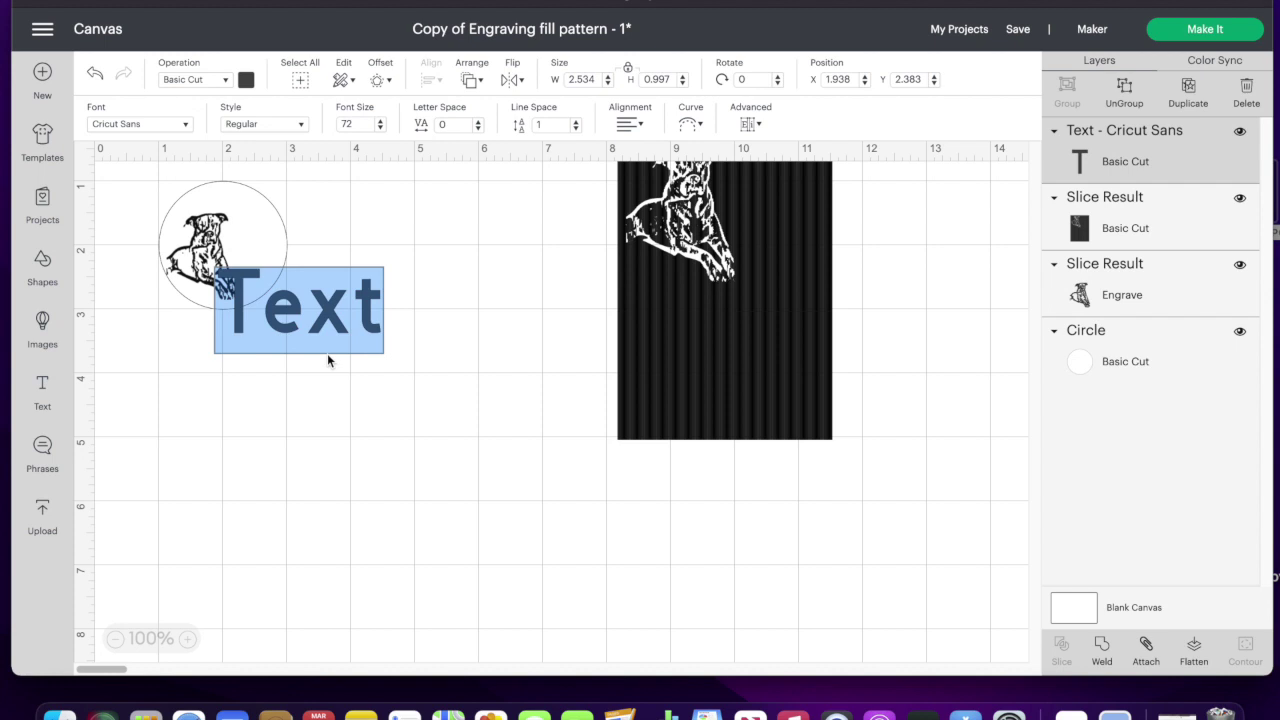
- Replace the placeholder text with 'Rocco' and drag it just below the circle
text(Rocco)
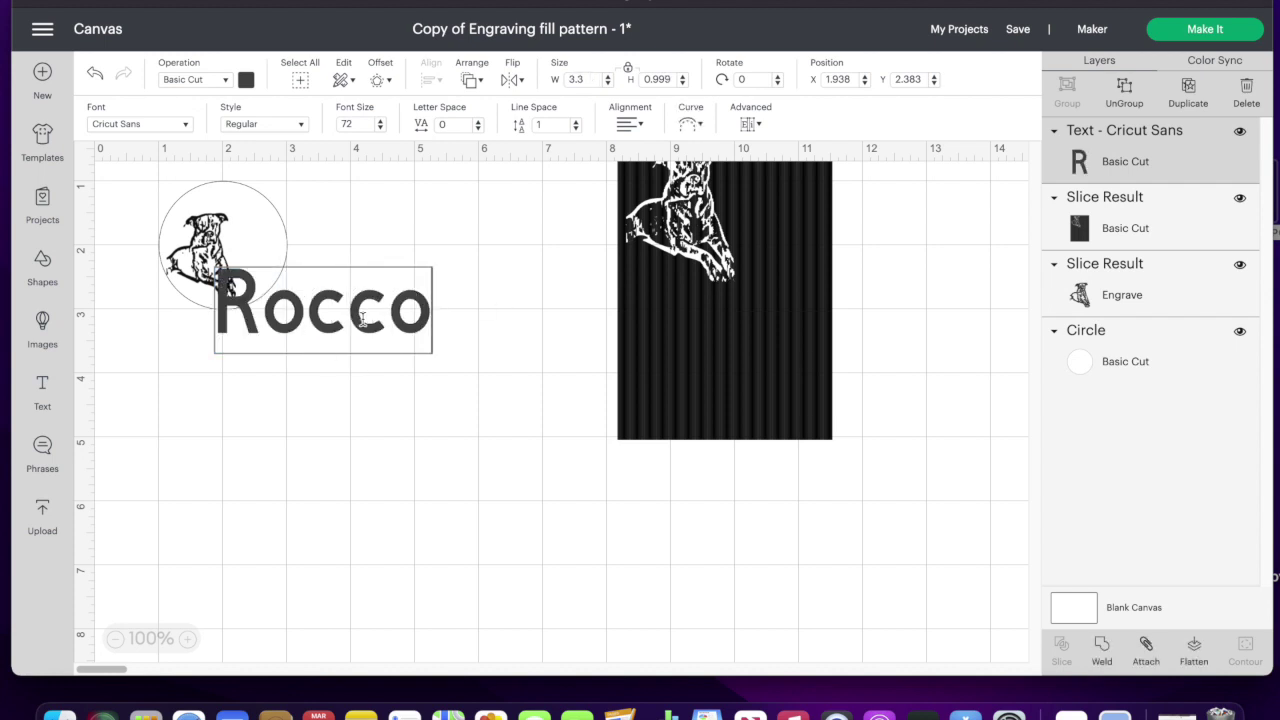
click(491, 397)
drag(371, 323, 398, 383)
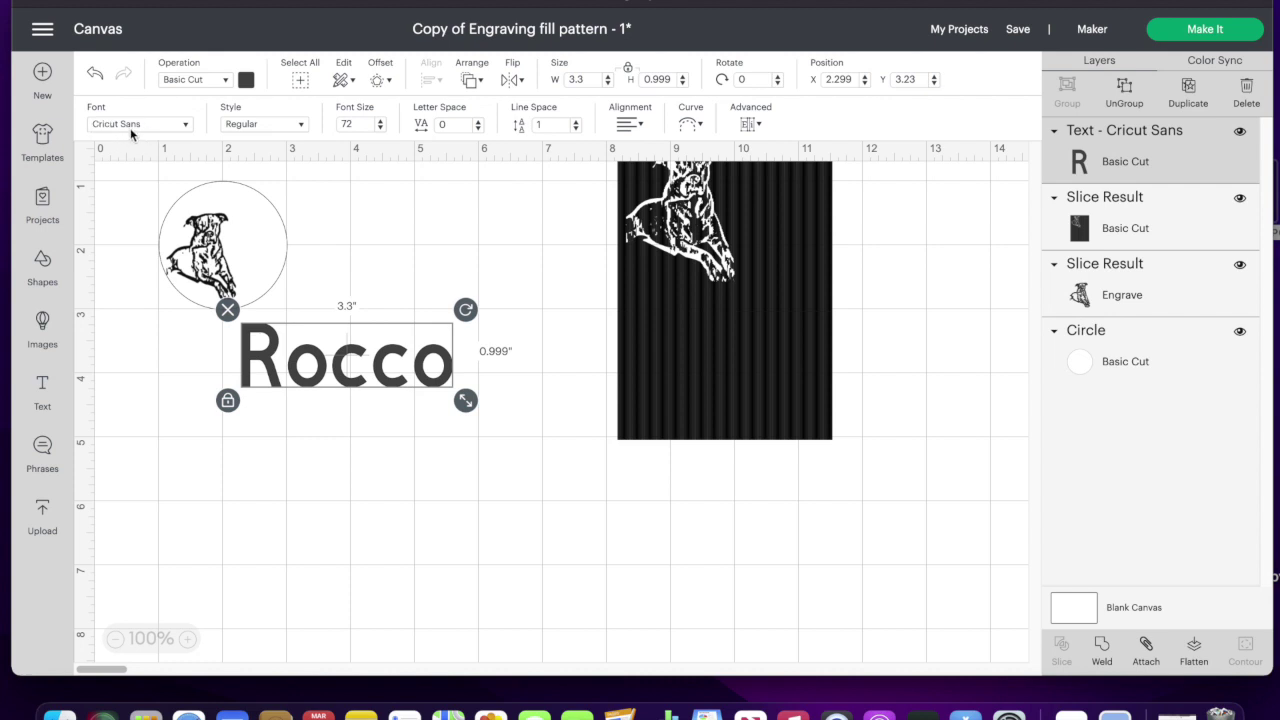
- Tighten Rocco's letter spacing to -0.9 and move it up and right beside the circle
click(157, 124)
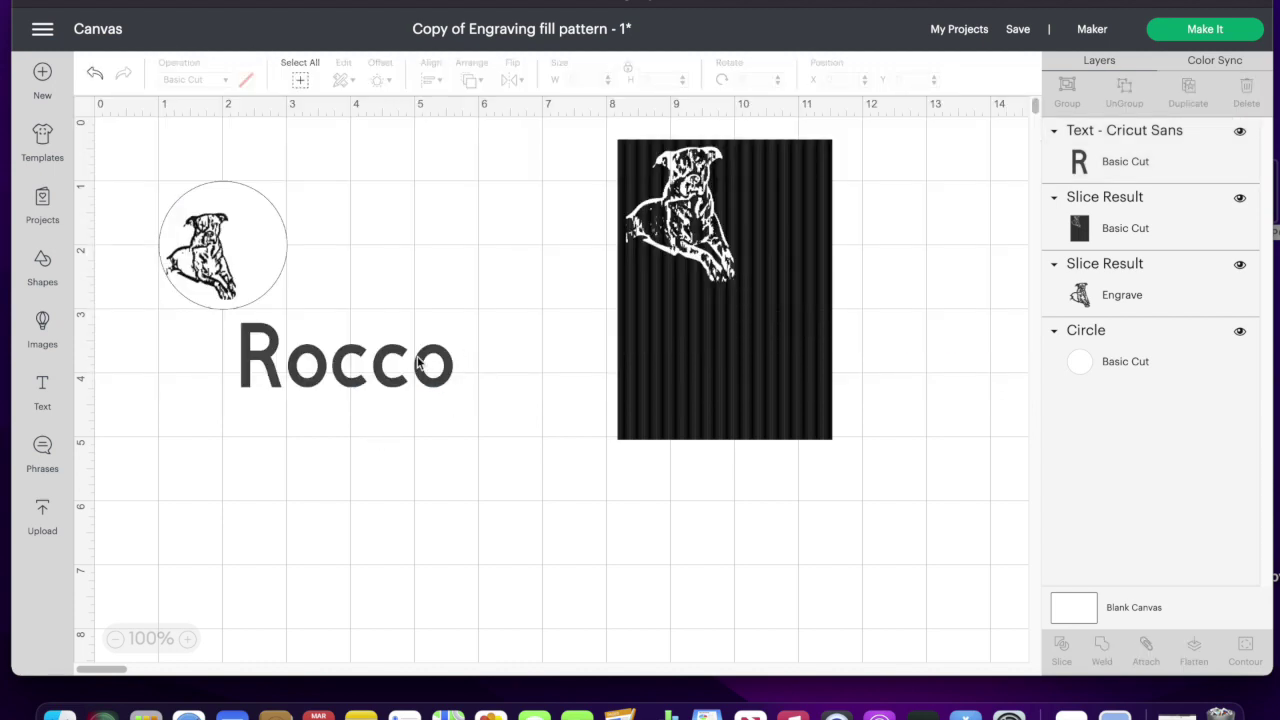
drag(381, 364, 437, 340)
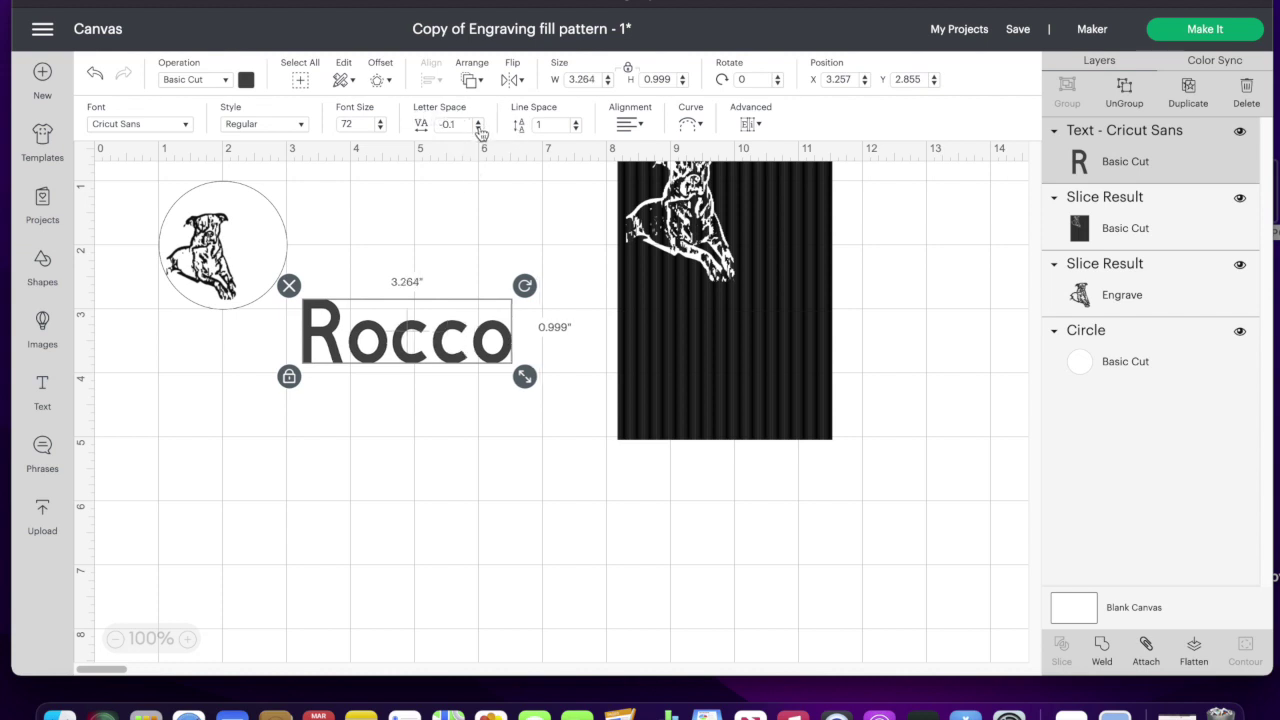
click(478, 128)
click(478, 128)
click(478, 128)
click(478, 128)
click(478, 128)
click(478, 128)
click(478, 128)
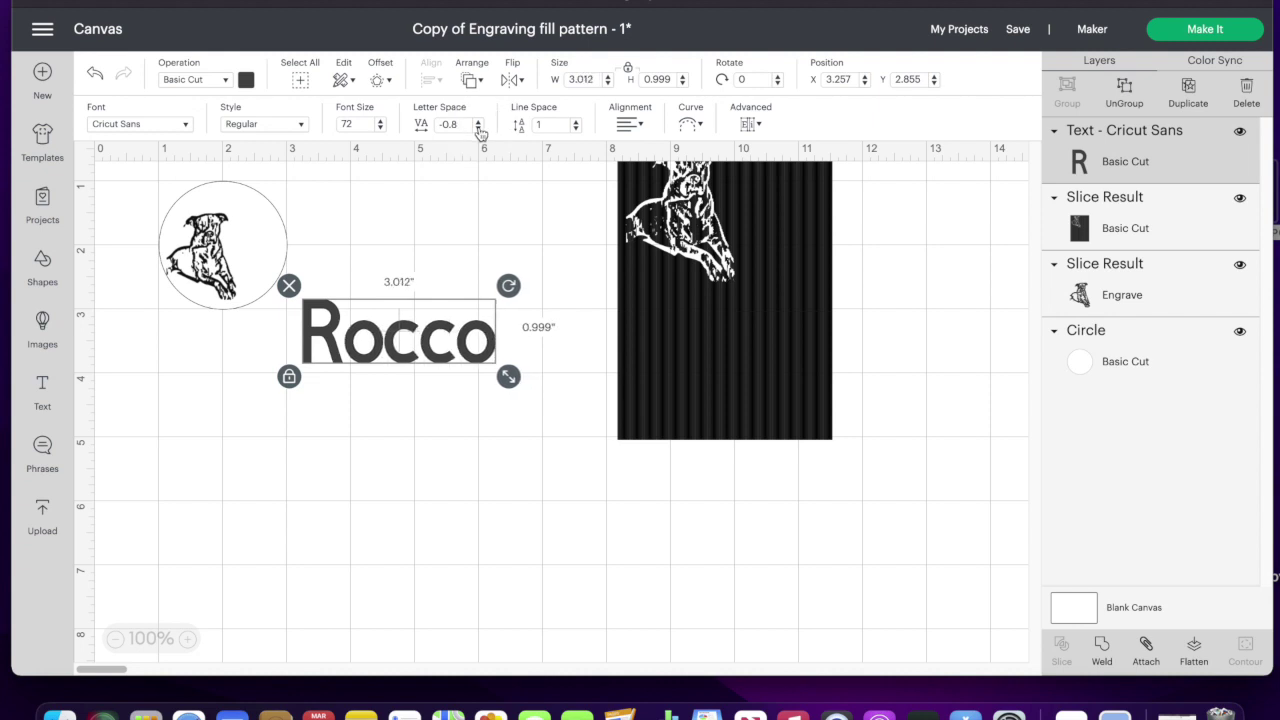
click(478, 128)
drag(414, 342, 432, 329)
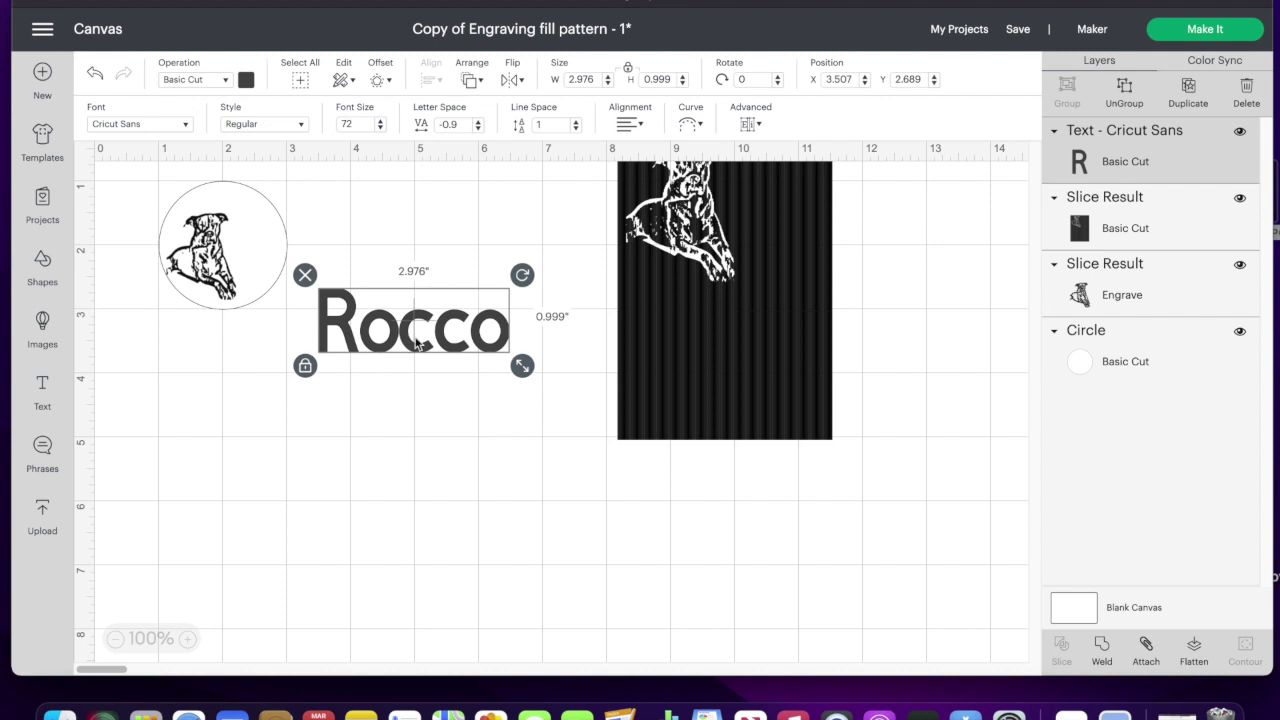
- Make Rocco red, place it on the striped panel and shrink it to 2.212 inches wide
click(246, 79)
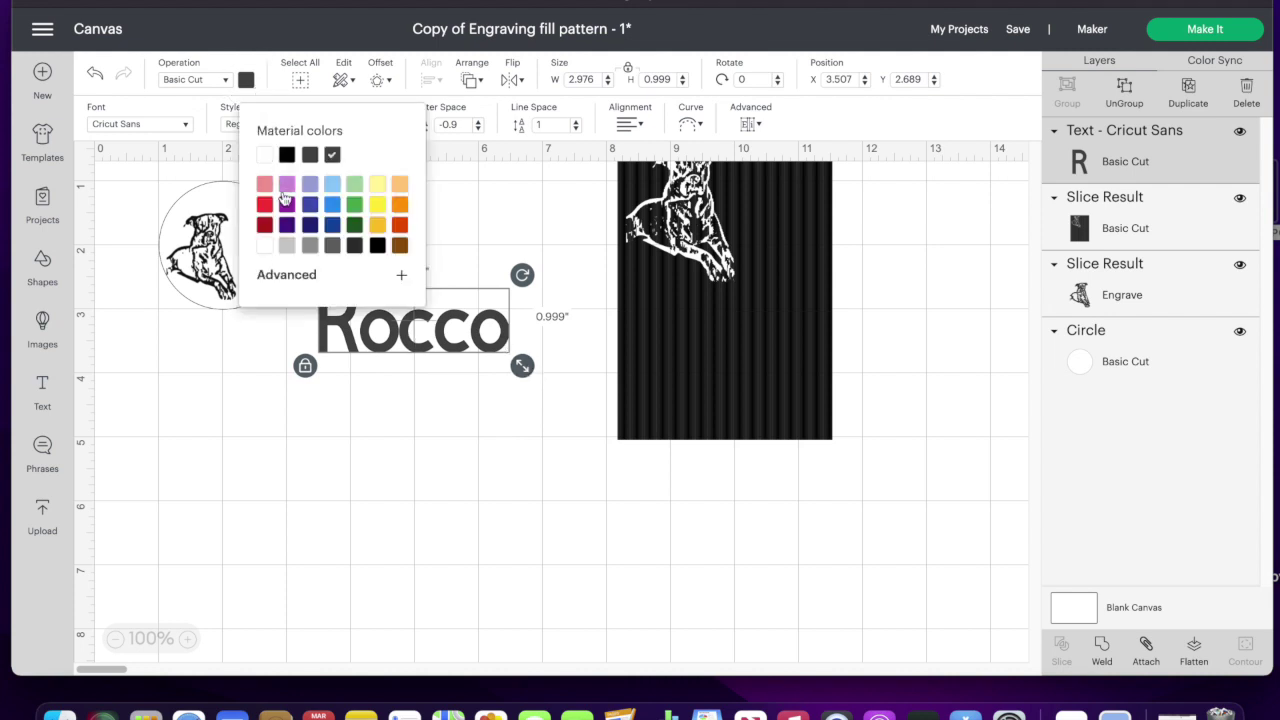
click(264, 204)
drag(413, 338, 720, 338)
drag(829, 366, 777, 349)
drag(700, 325, 710, 330)
- Attach Rocco's letters and slice the name out of the striped panel
click(842, 503)
drag(842, 503, 608, 215)
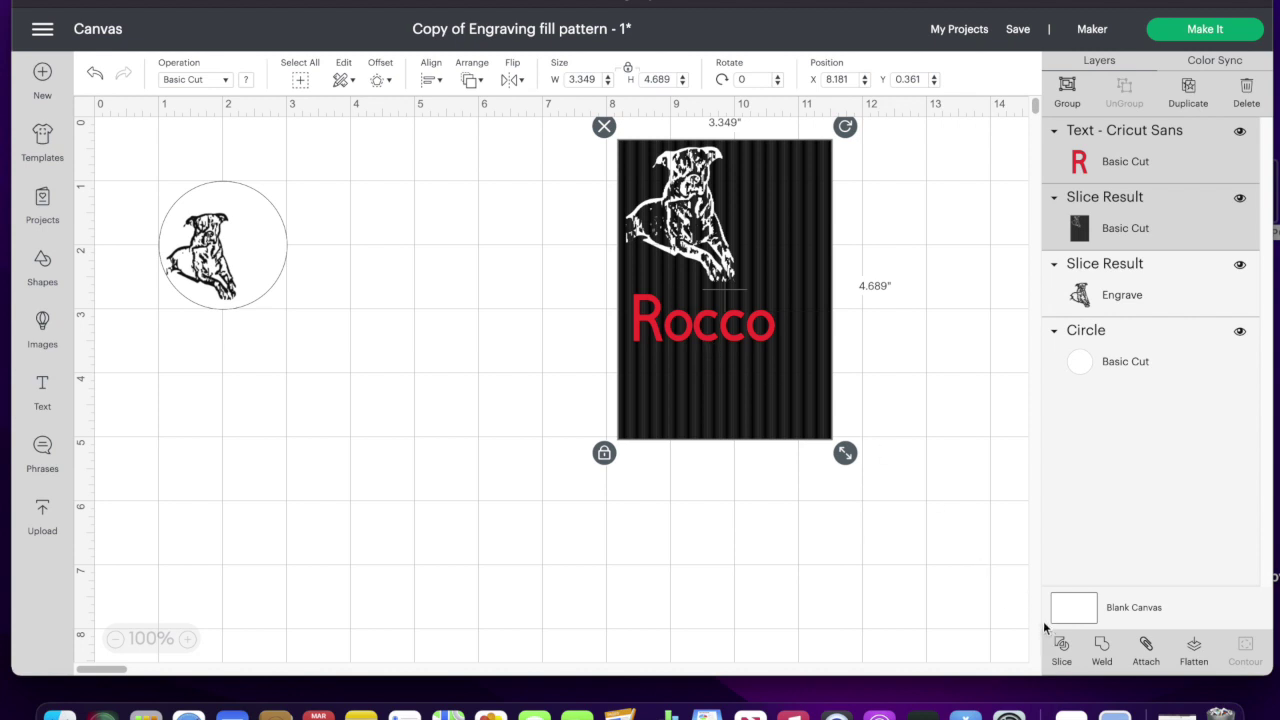
click(887, 349)
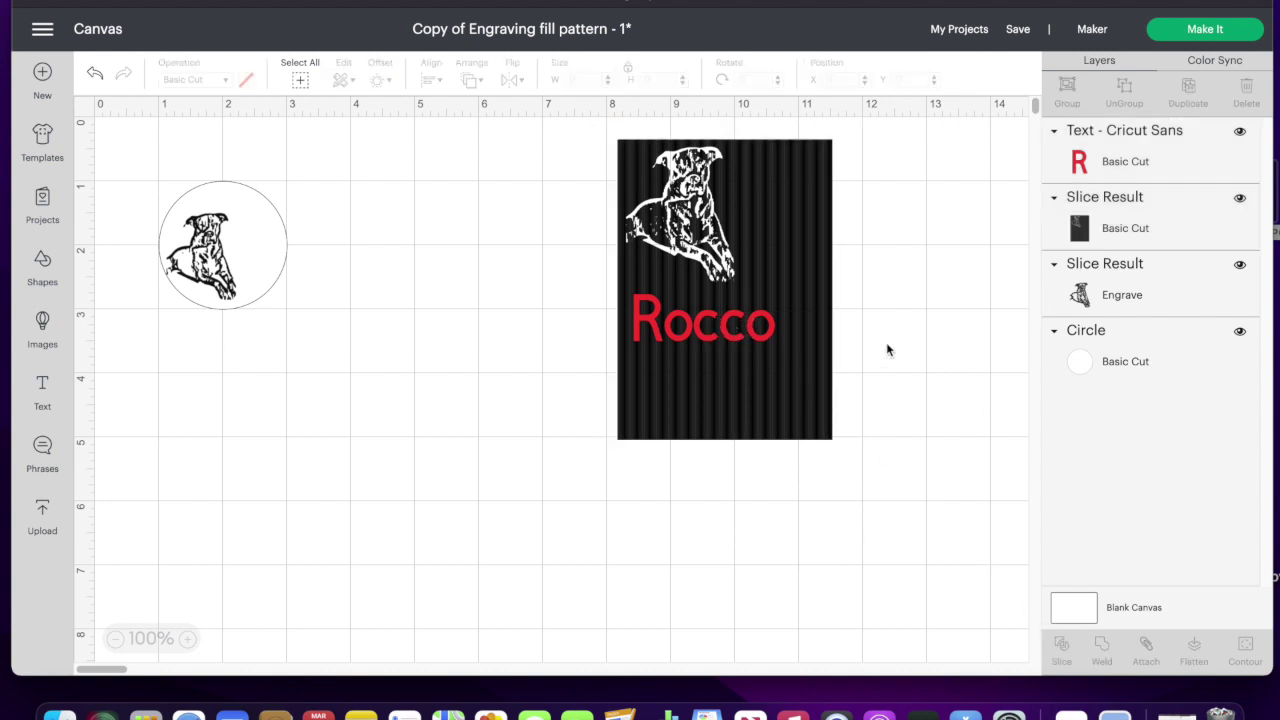
click(703, 323)
click(1152, 660)
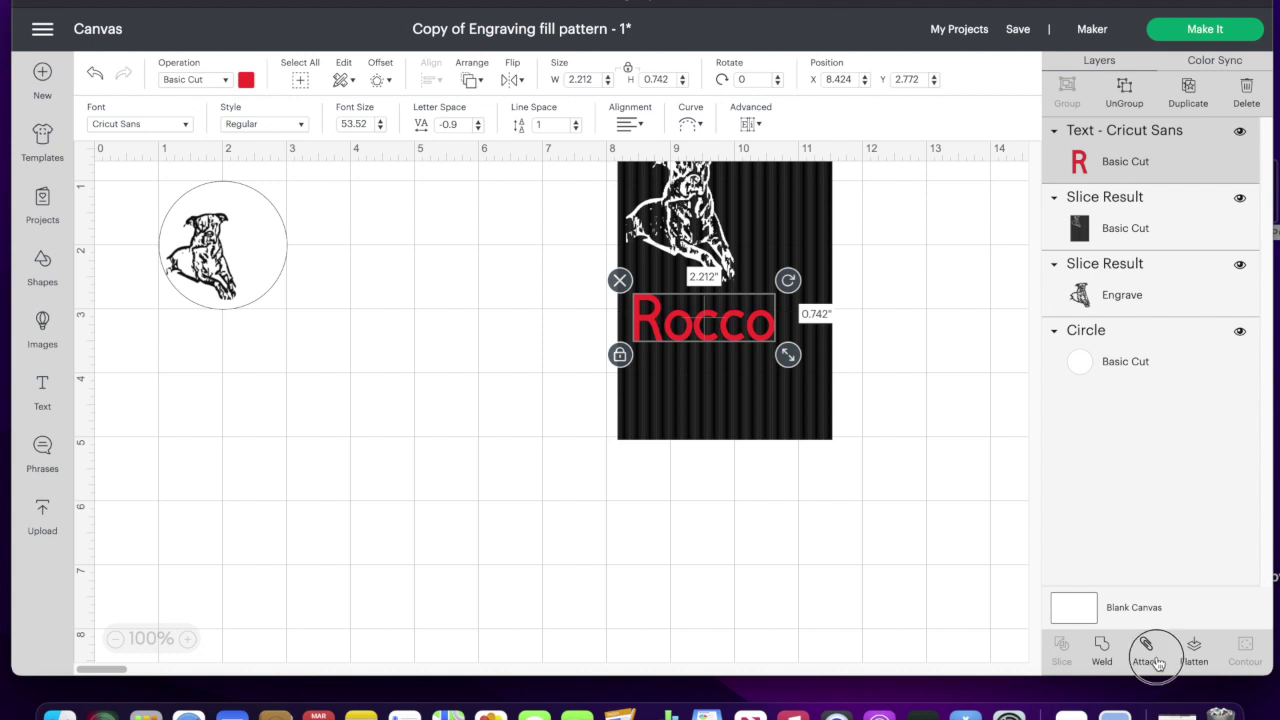
click(1066, 500)
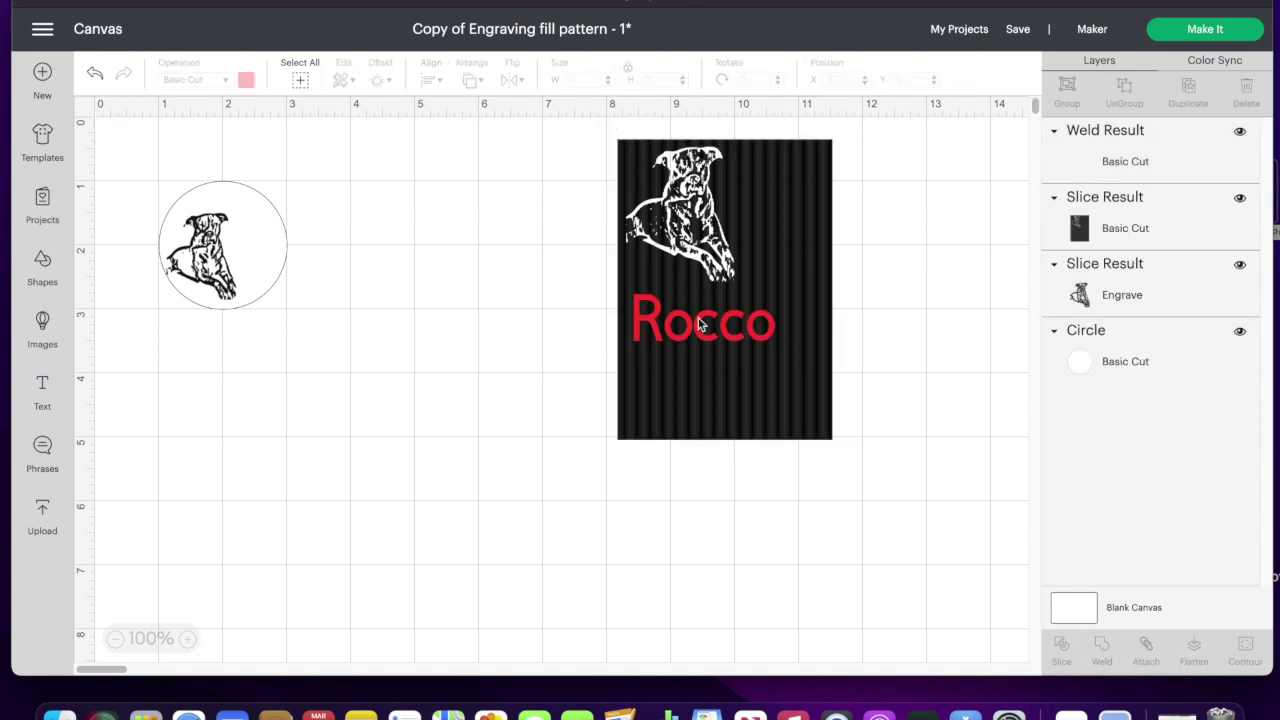
click(688, 320)
click(857, 477)
drag(857, 477, 620, 240)
click(1062, 655)
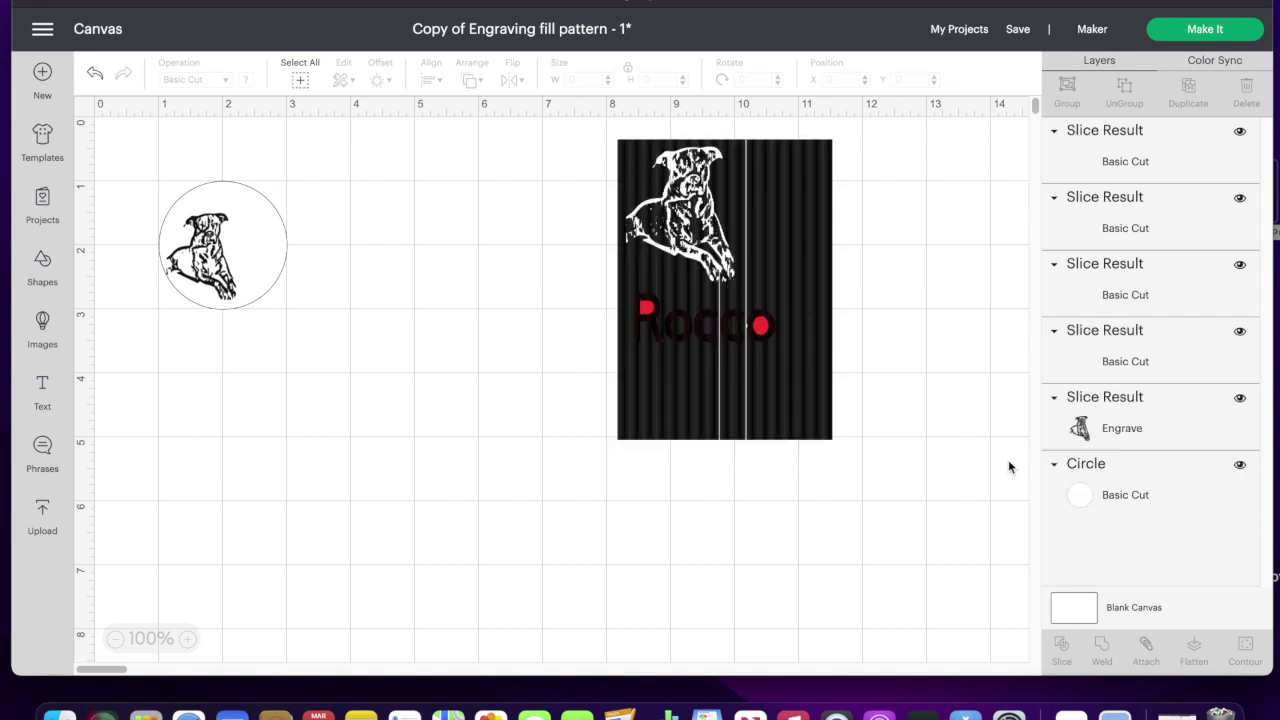
- Delete the leftover black striped slice, red-dot slice and extra red-striped Rocco
drag(783, 291, 974, 303)
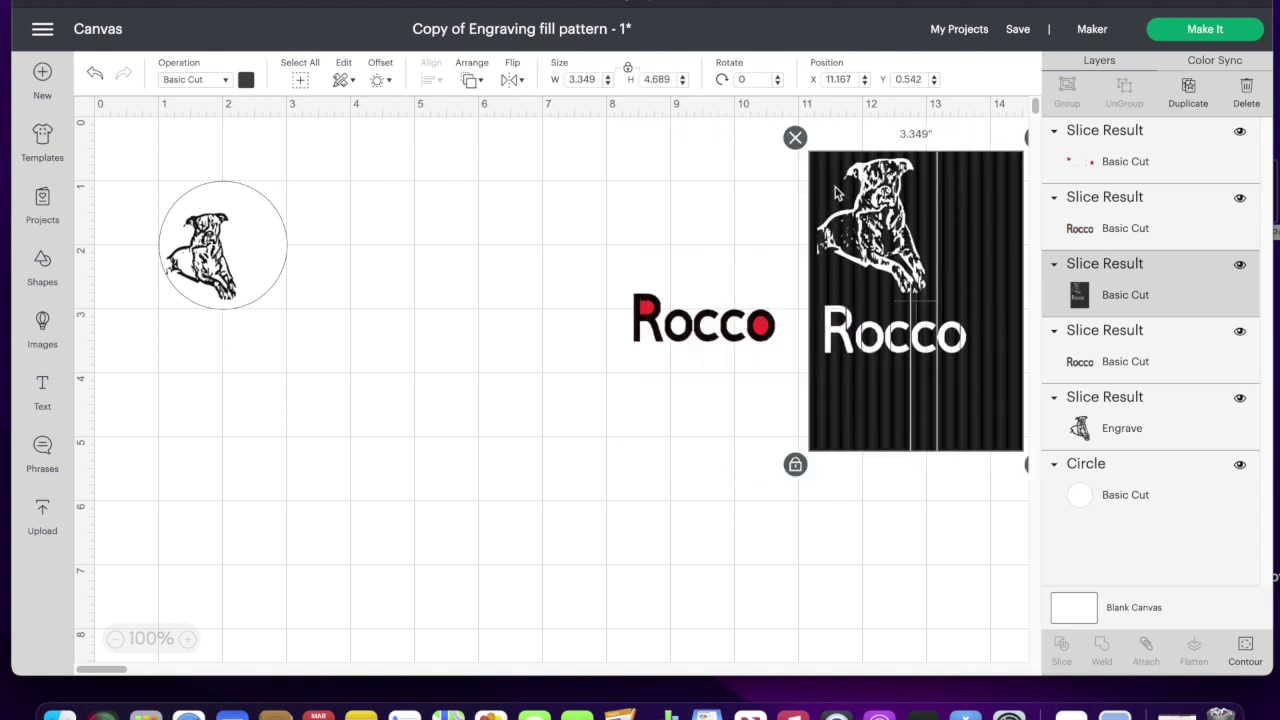
click(795, 138)
drag(655, 312, 465, 367)
click(433, 345)
drag(705, 325, 560, 220)
drag(697, 349, 705, 416)
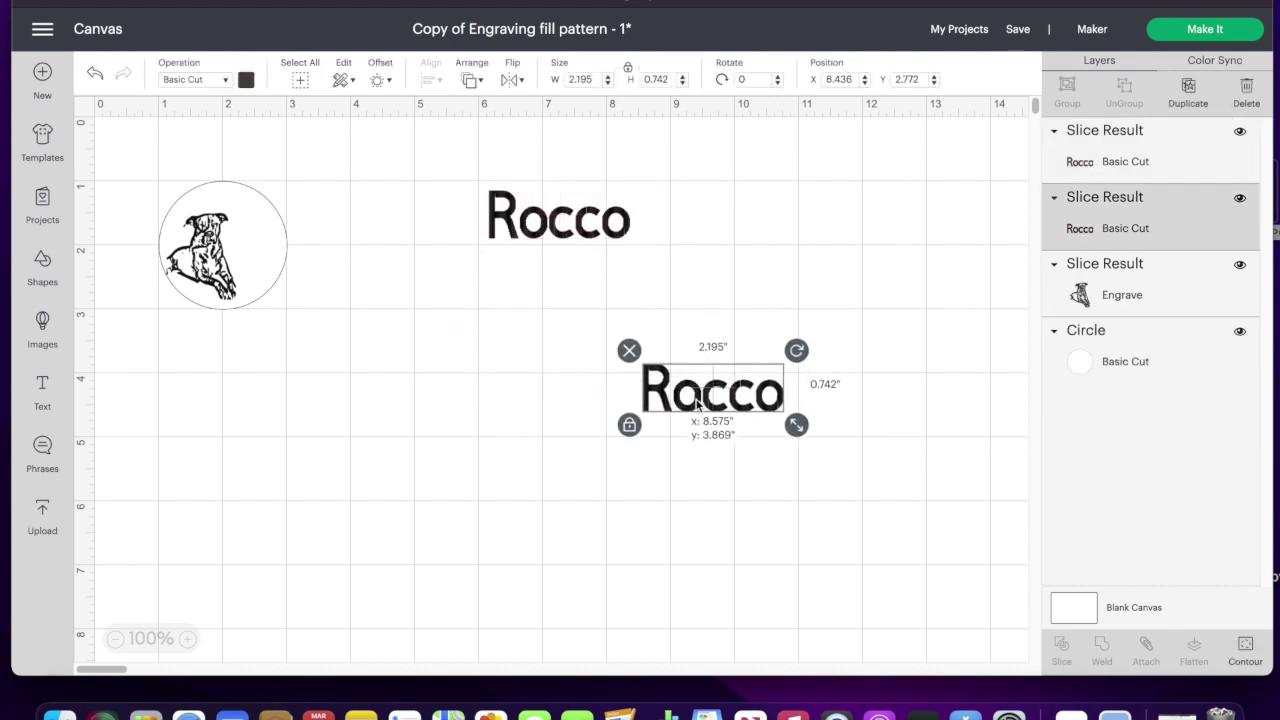
click(551, 214)
drag(643, 251, 758, 379)
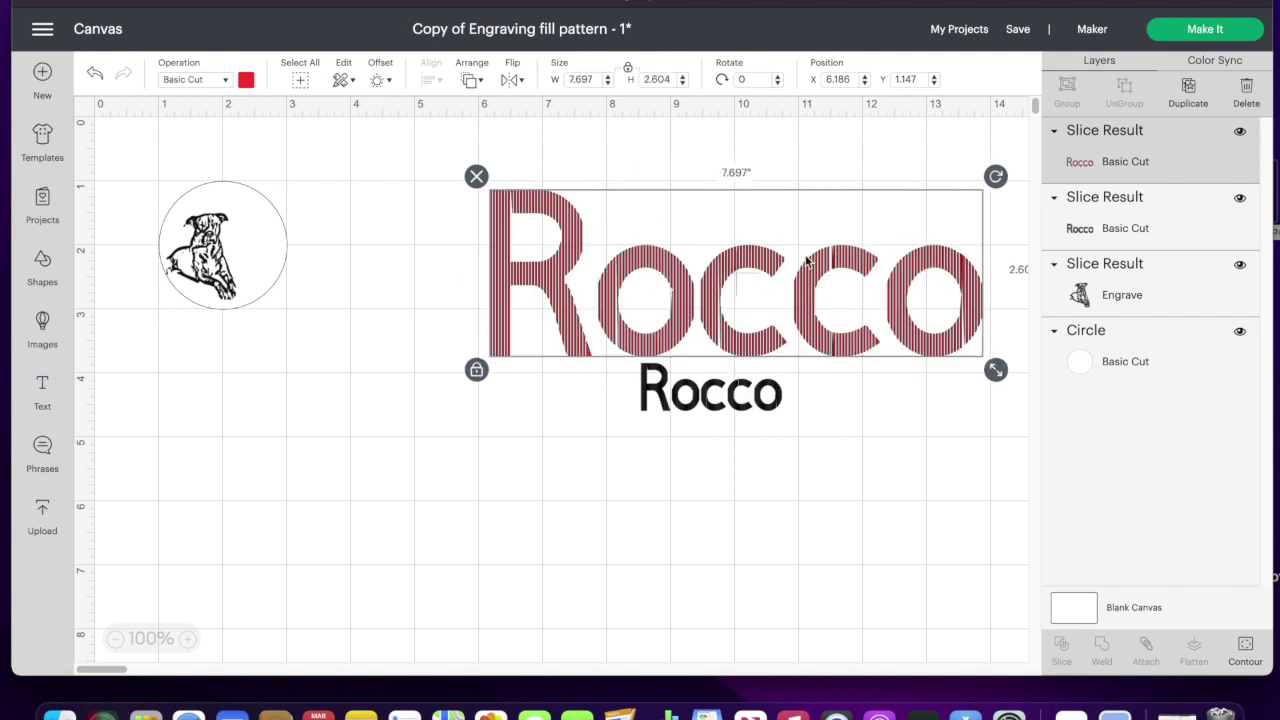
click(476, 176)
- Shrink the remaining striped Rocco to a small 0.95 × 0.321 name near the dog
drag(652, 392, 386, 173)
drag(533, 208, 583, 389)
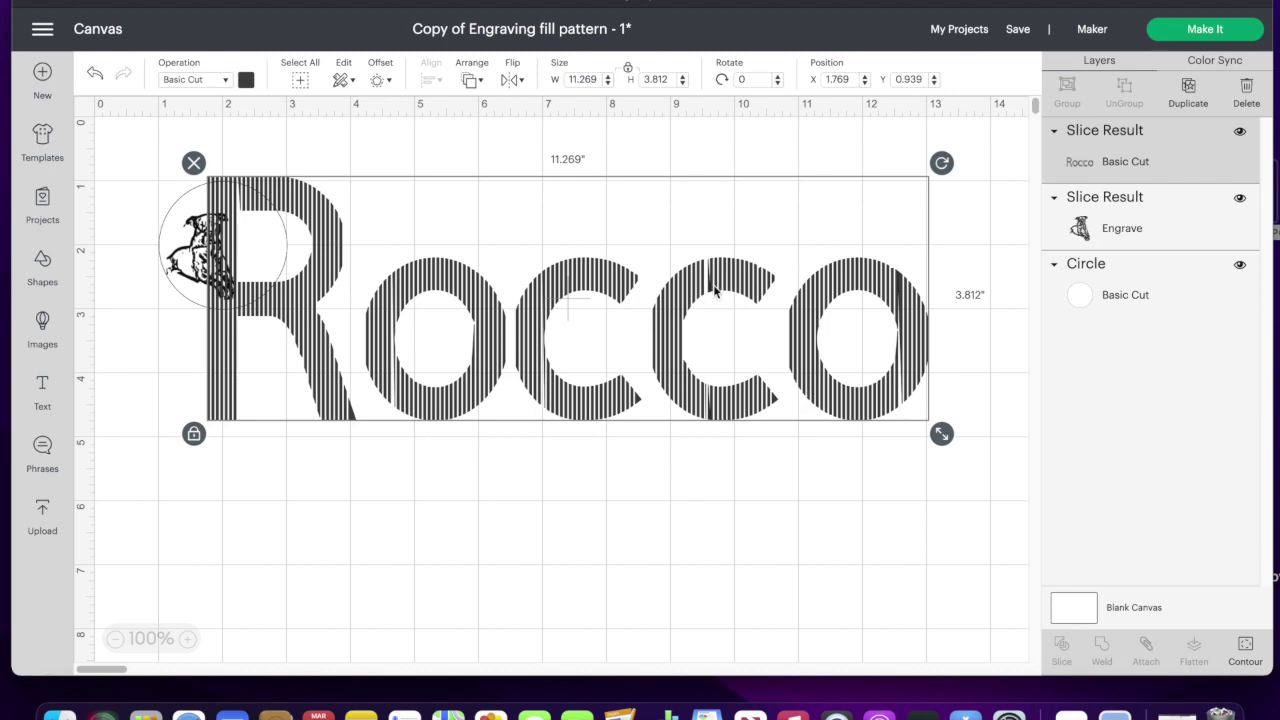
drag(942, 431, 510, 223)
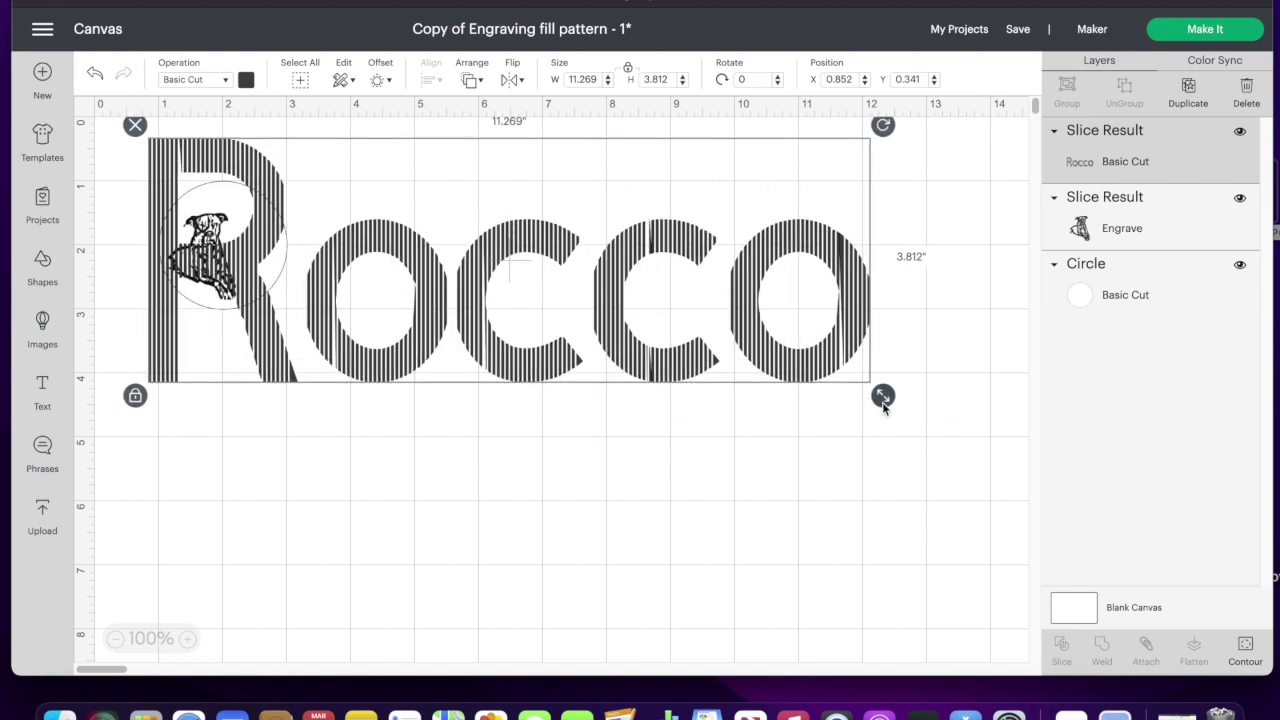
drag(883, 395, 293, 262)
- Shrink the engraved dog to about 1 inch wide
click(236, 298)
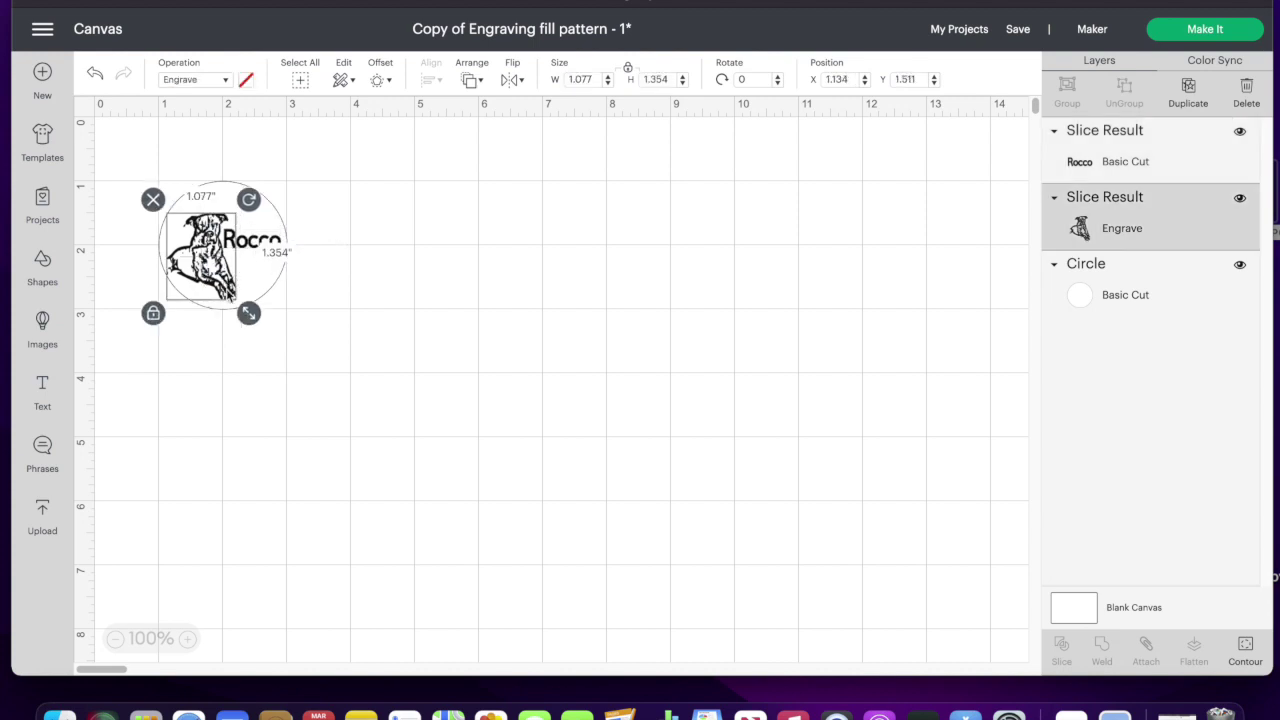
drag(242, 304, 220, 287)
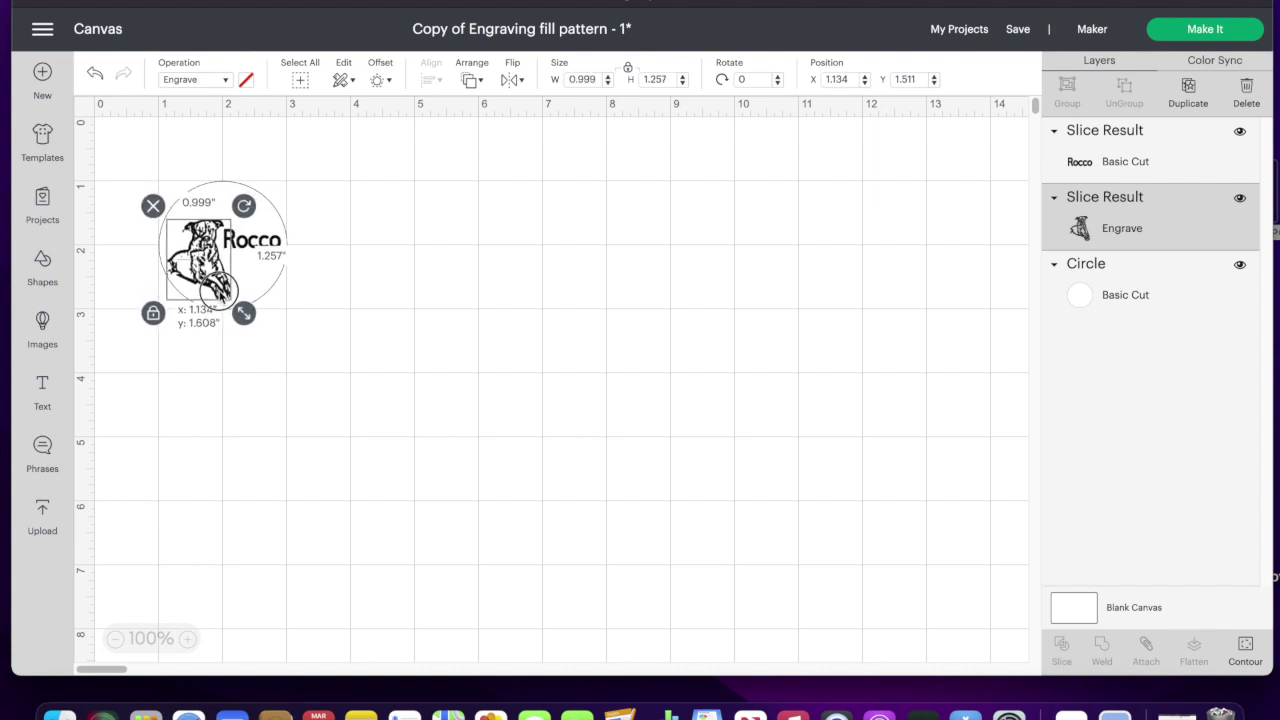
click(367, 267)
- Place Rocco inside the circle beside the dog and set it to Engrave
drag(259, 255, 254, 254)
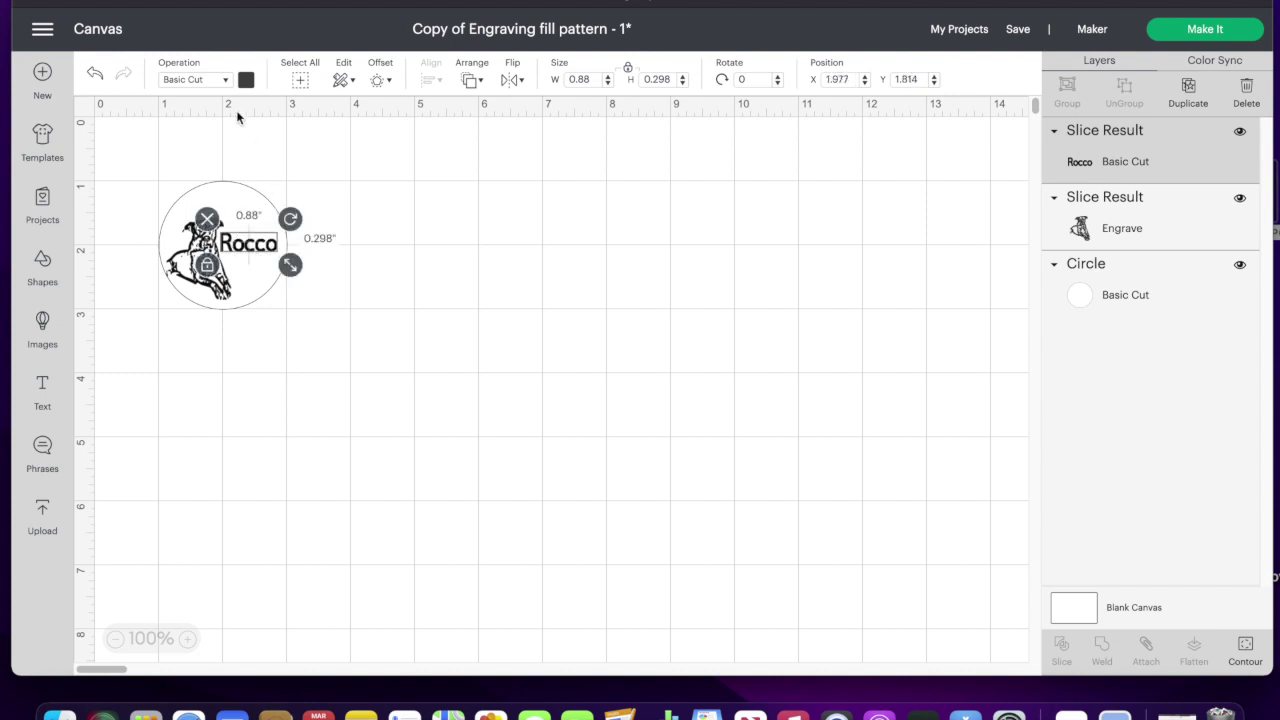
click(193, 80)
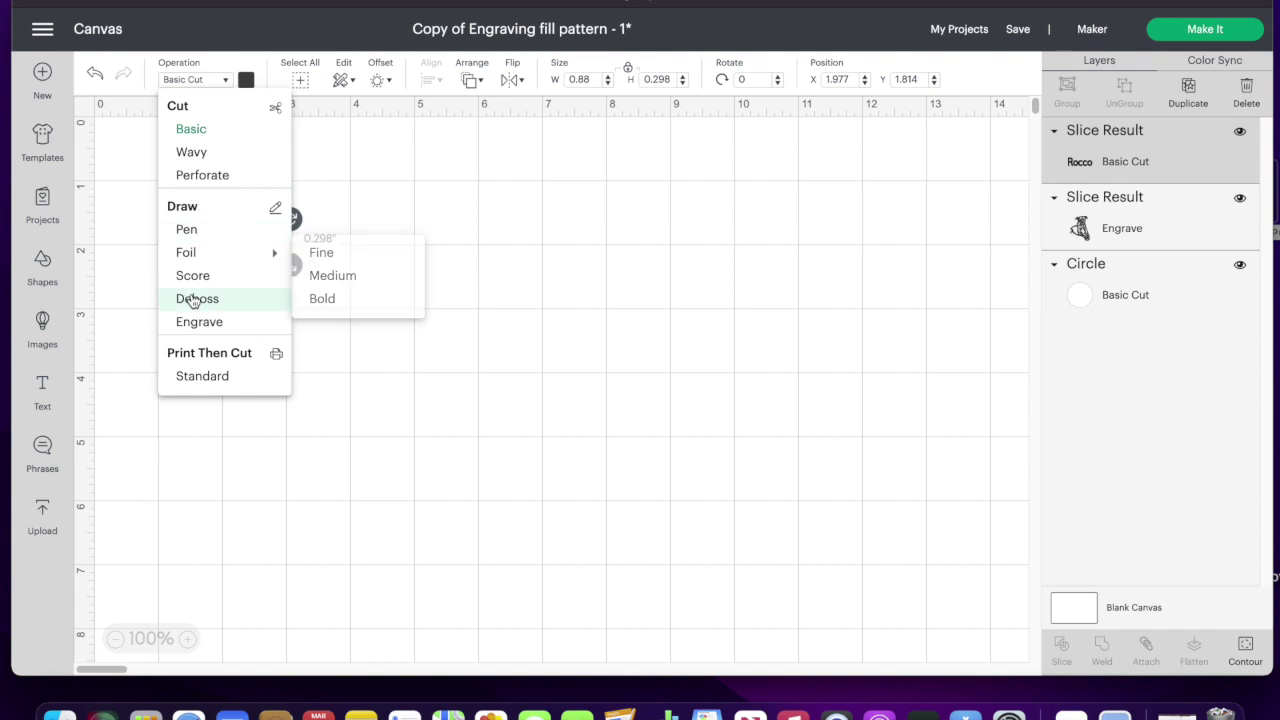
click(197, 325)
click(283, 345)
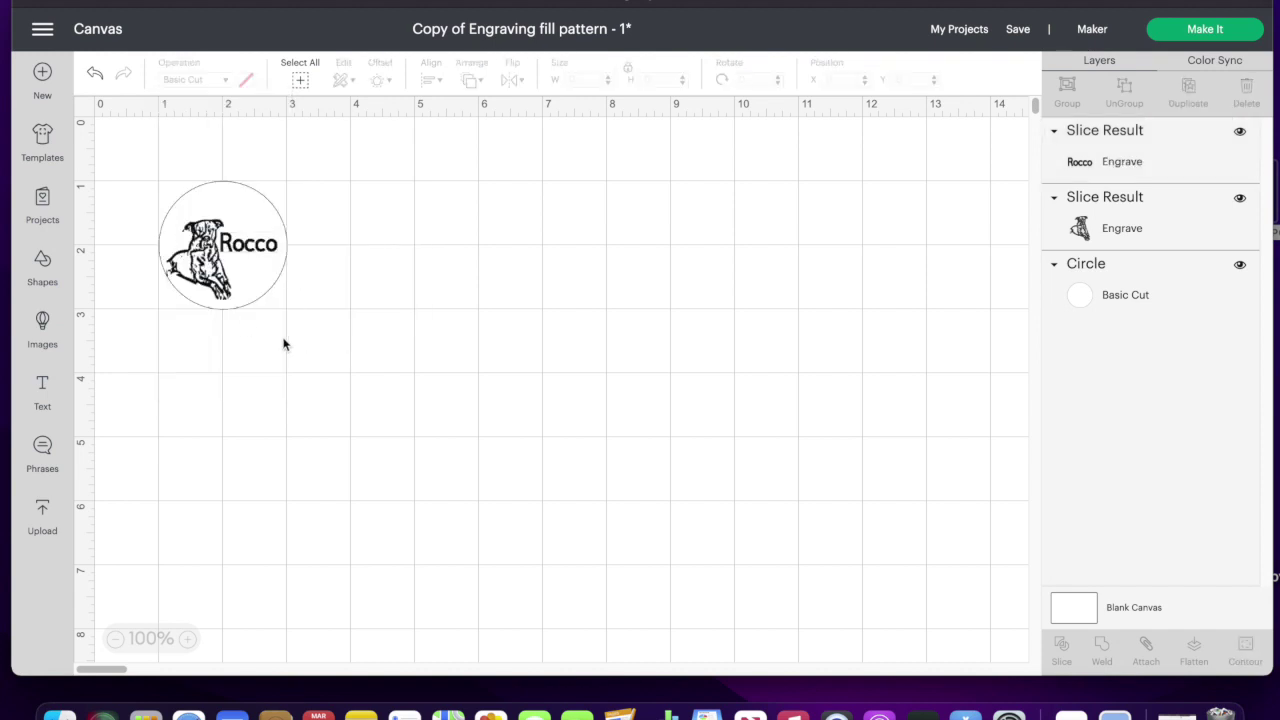
- Trial-attach the circle, dog and name, then detach them again
click(266, 291)
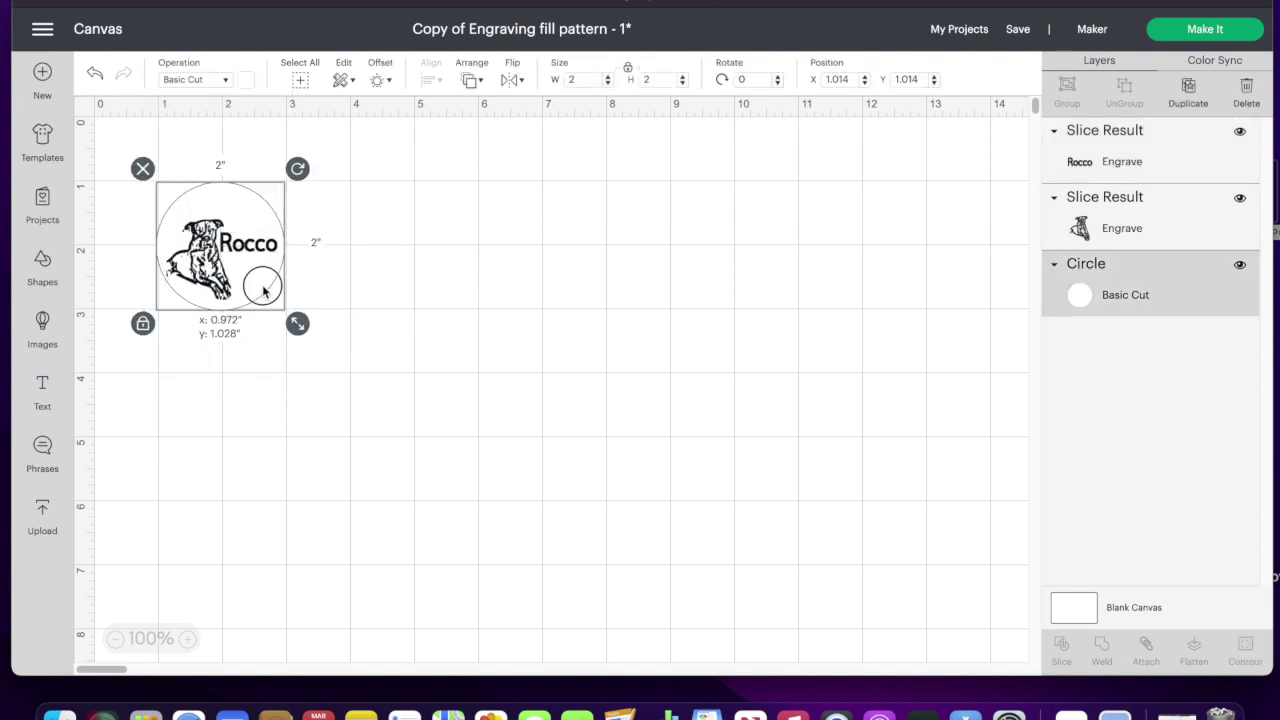
click(346, 340)
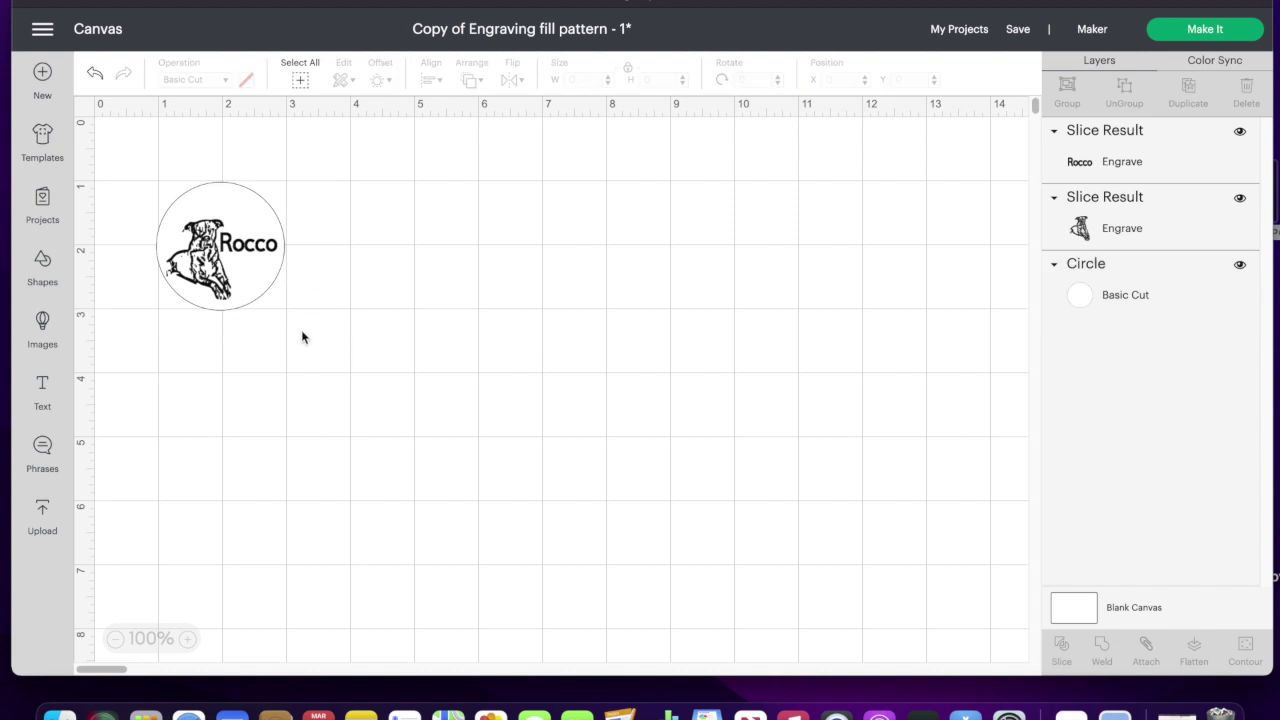
drag(369, 373, 171, 166)
click(1158, 665)
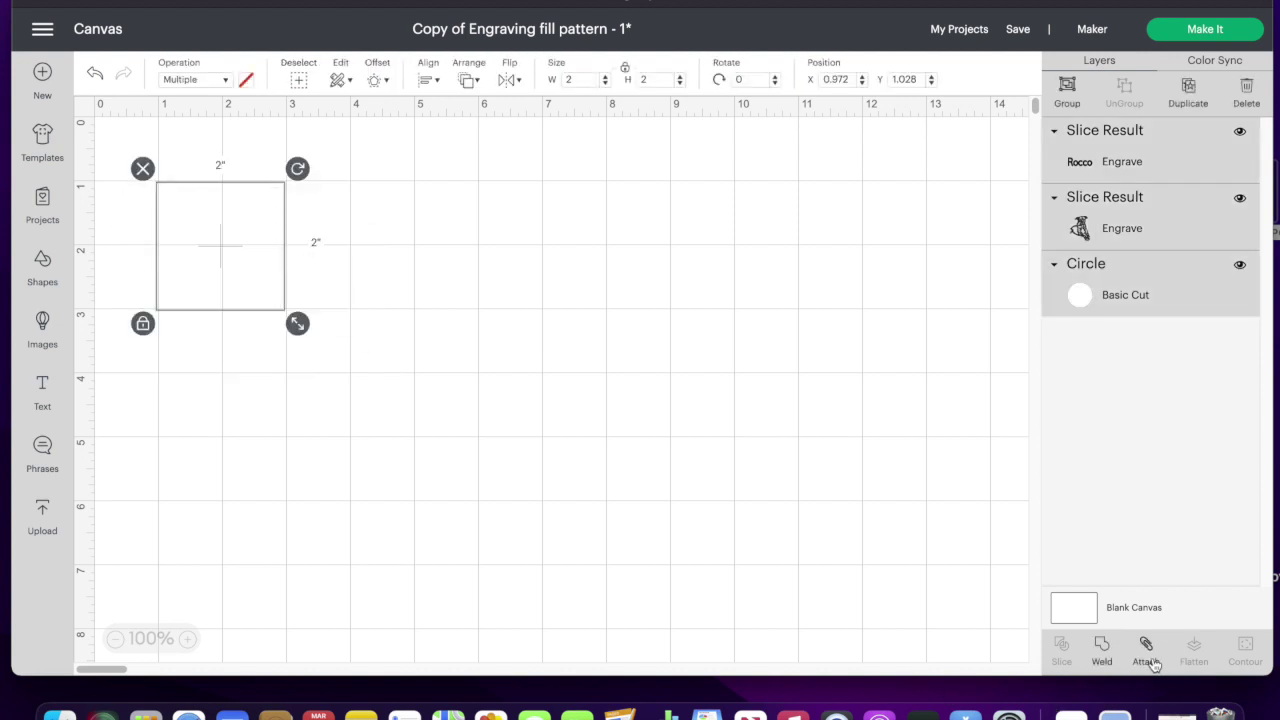
mouse_move(210, 243)
mouse_down()
mouse_move(317, 240)
mouse_move(206, 236)
mouse_move(204, 252)
mouse_move(214, 244)
mouse_up()
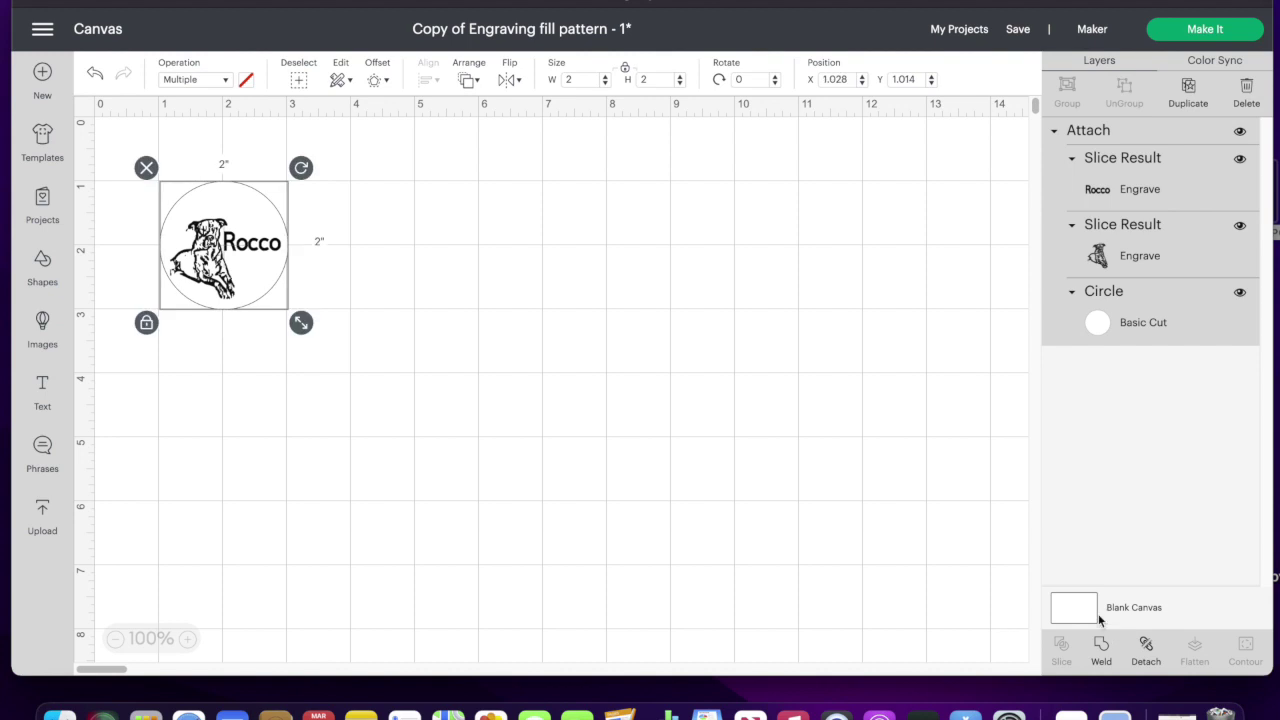
click(1146, 660)
click(797, 293)
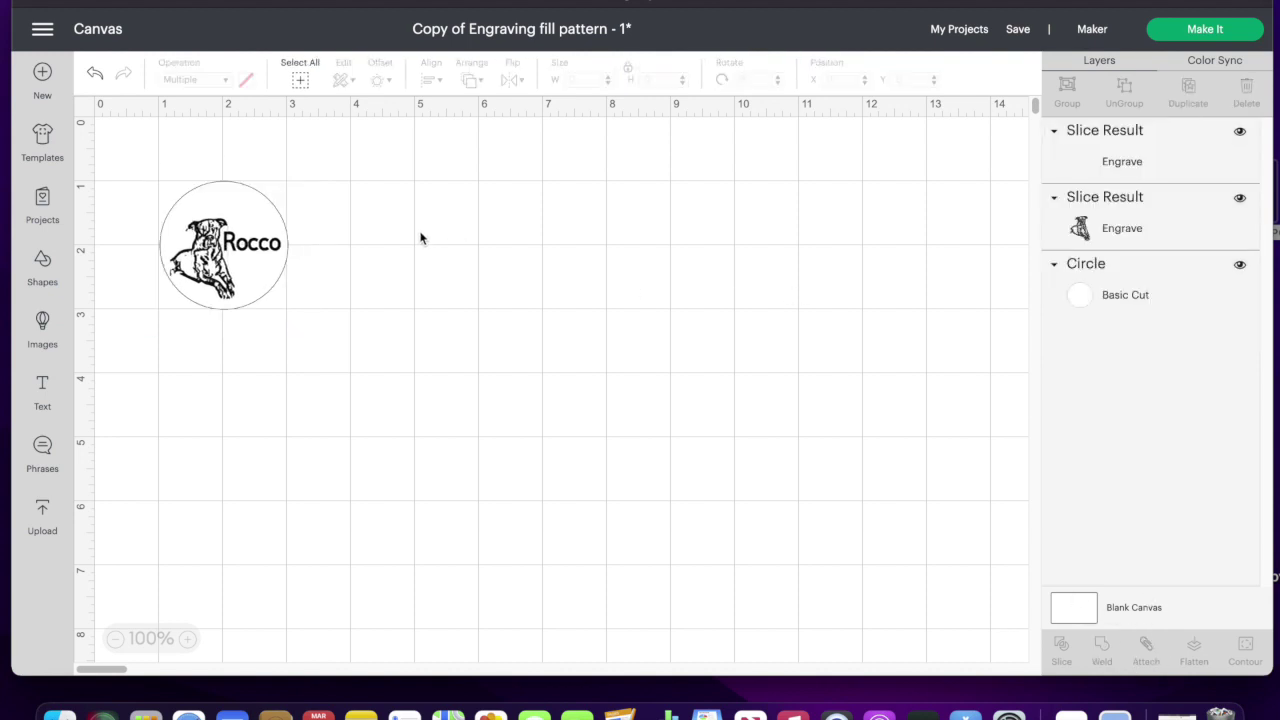
- Set the circle to Pen and attach it with the engraved dog and Rocco
click(243, 200)
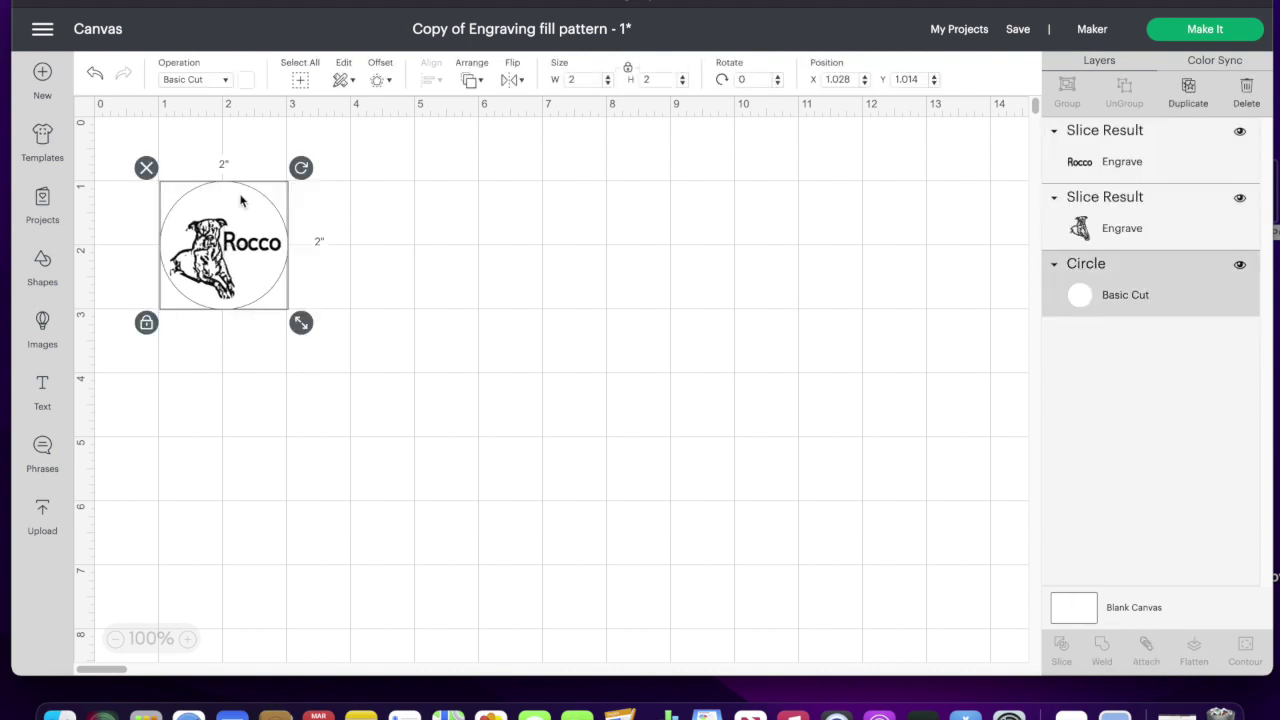
click(194, 80)
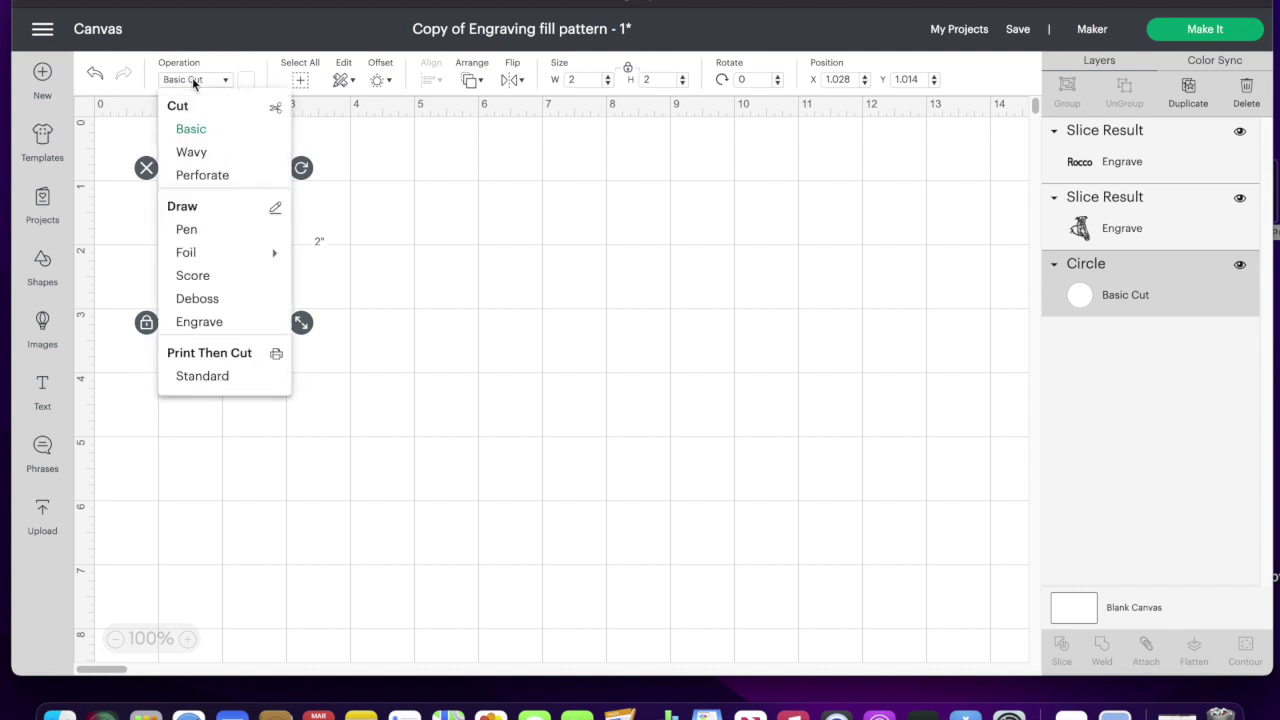
click(184, 229)
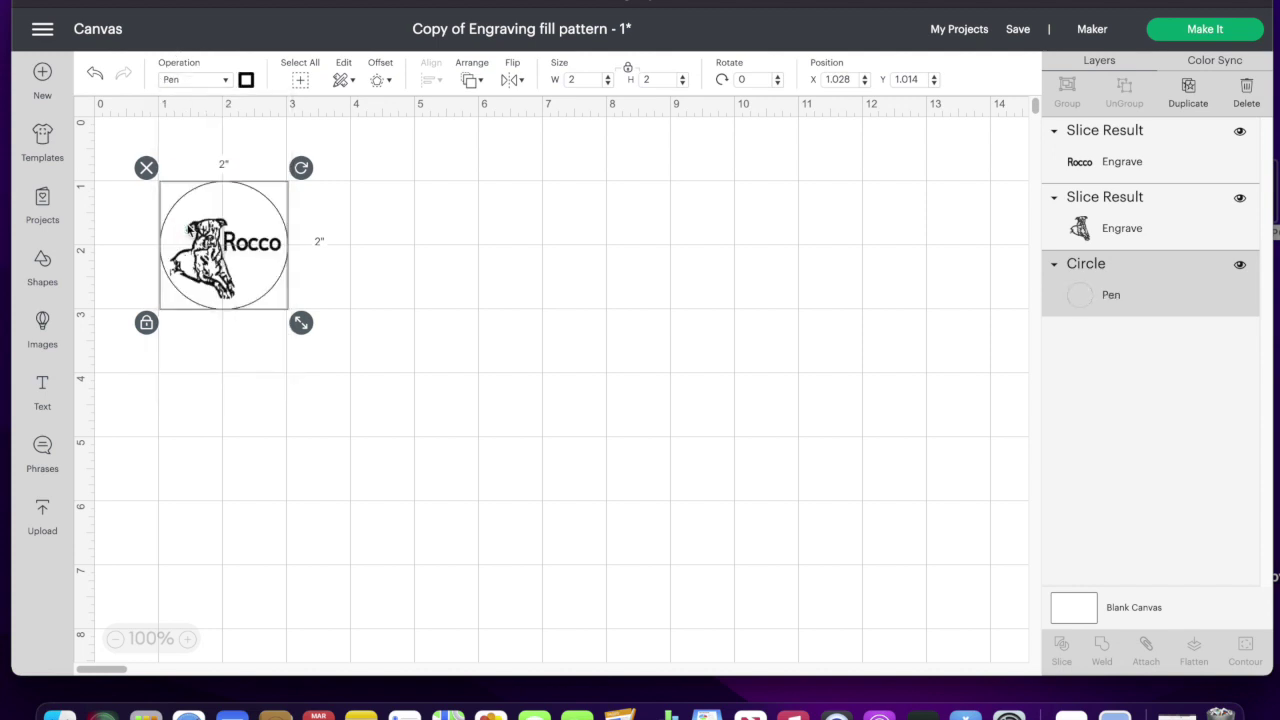
click(545, 374)
drag(484, 405, 122, 128)
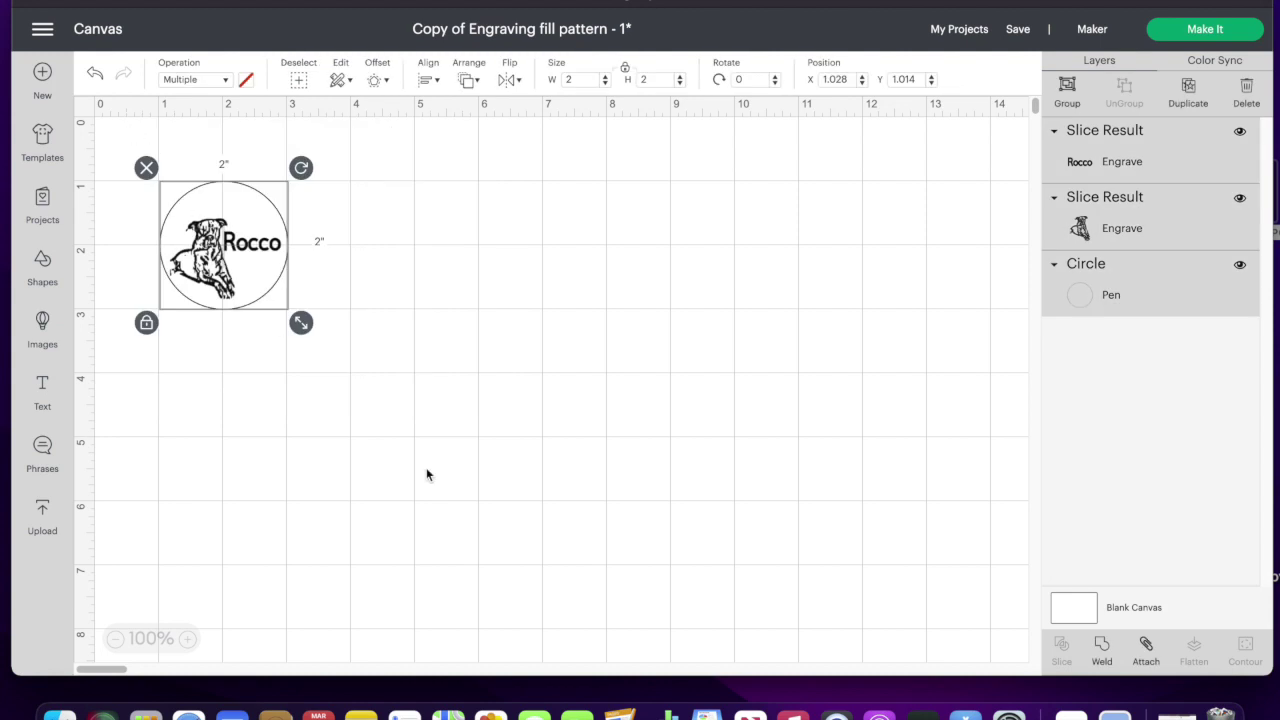
click(1148, 657)
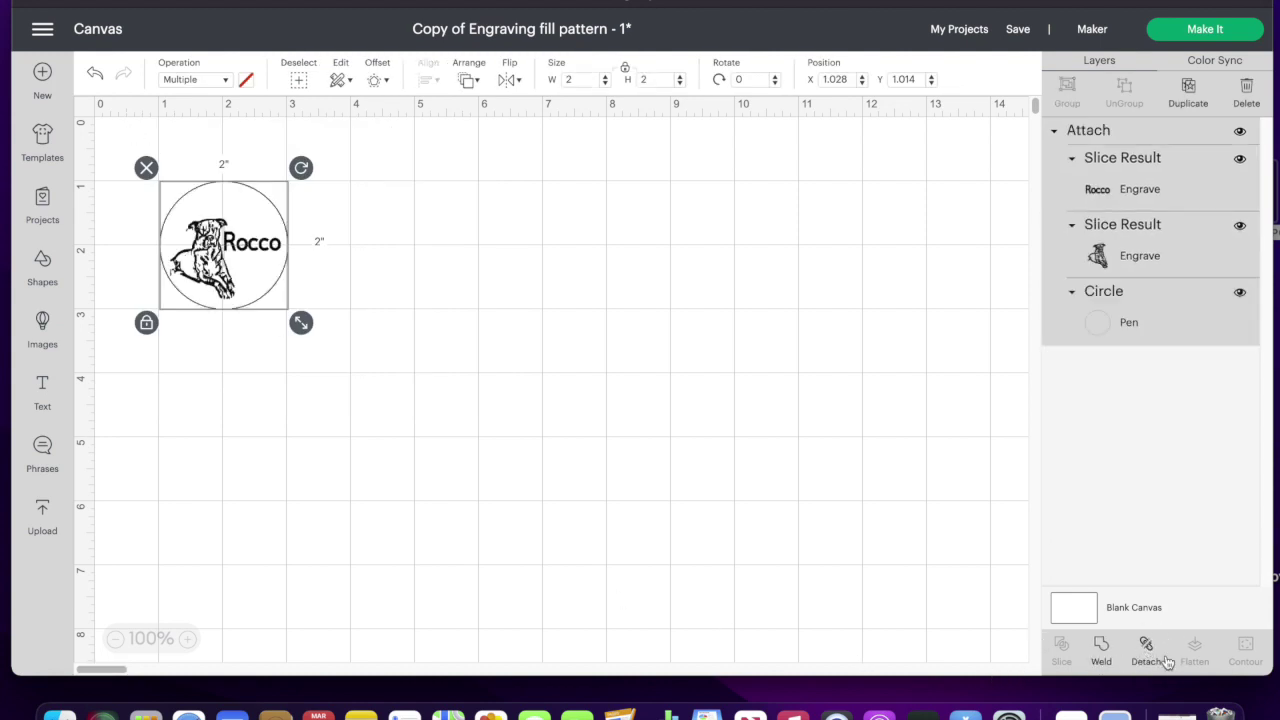
drag(230, 243, 227, 246)
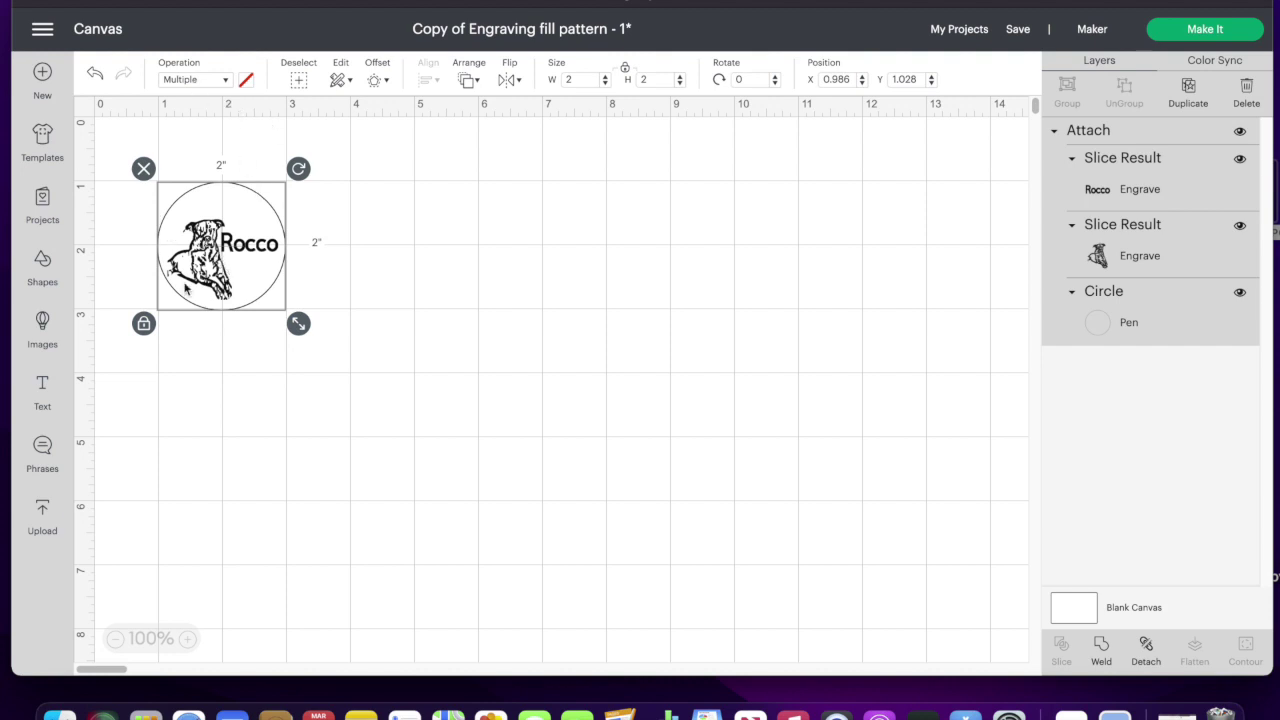
click(515, 277)
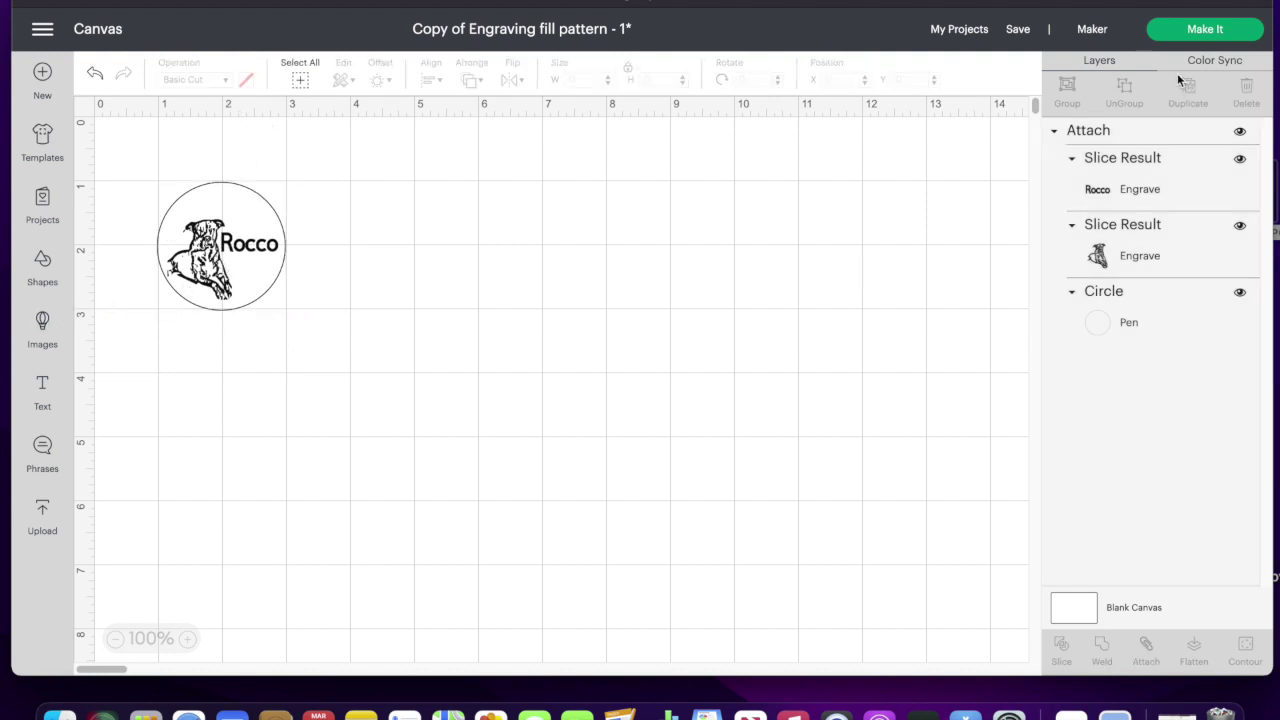
- Send the keychain to a 12 × 12 mat, shift it slightly inward, and continue
click(1200, 29)
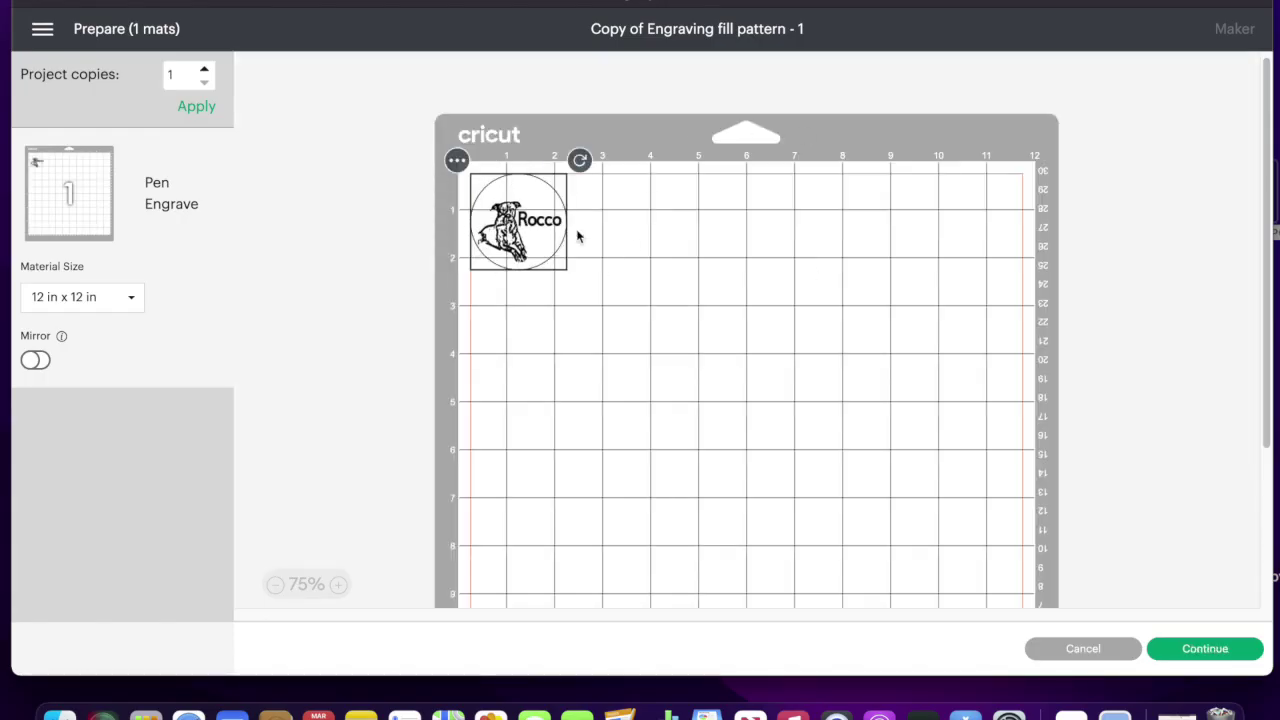
drag(516, 219, 555, 255)
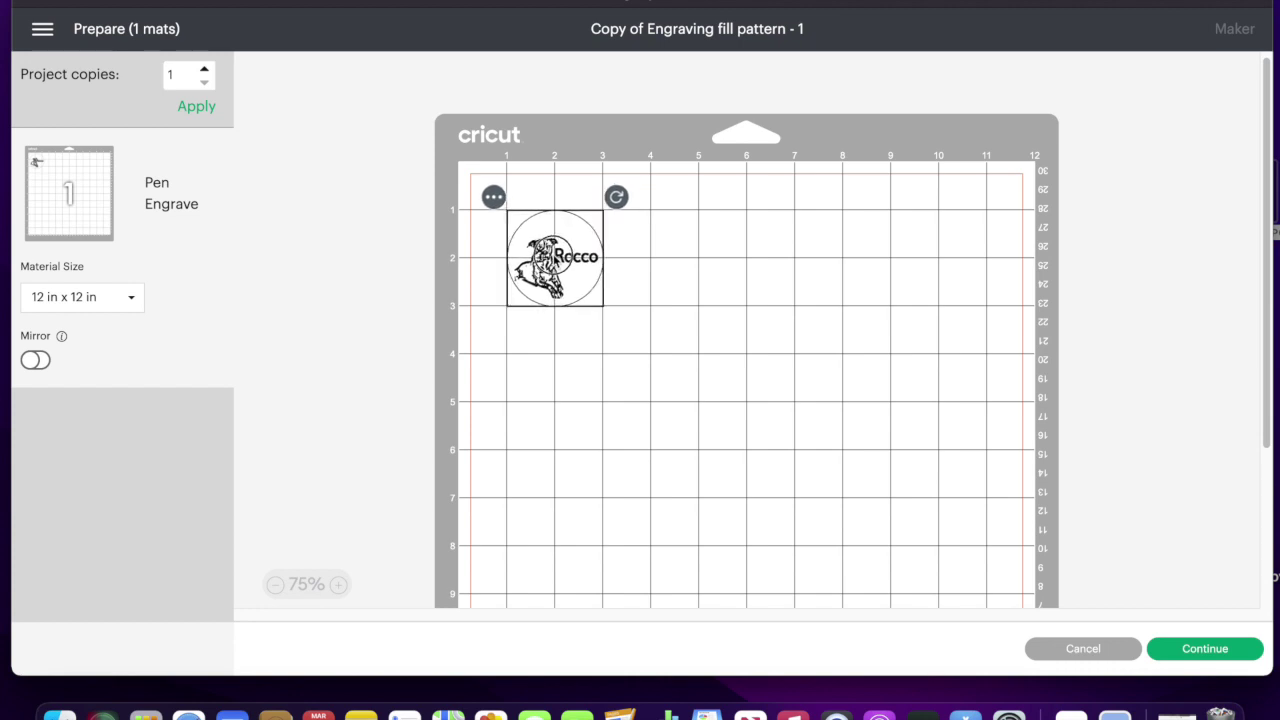
click(625, 346)
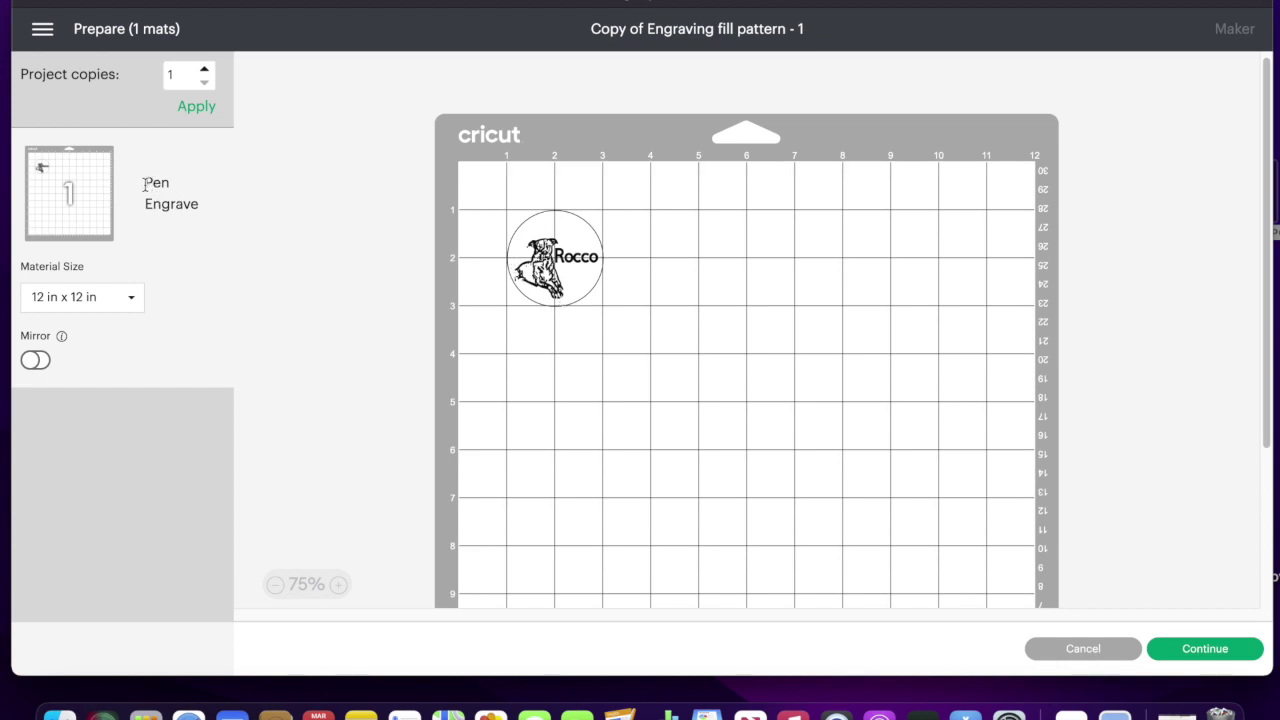
drag(145, 184, 200, 204)
click(1205, 650)
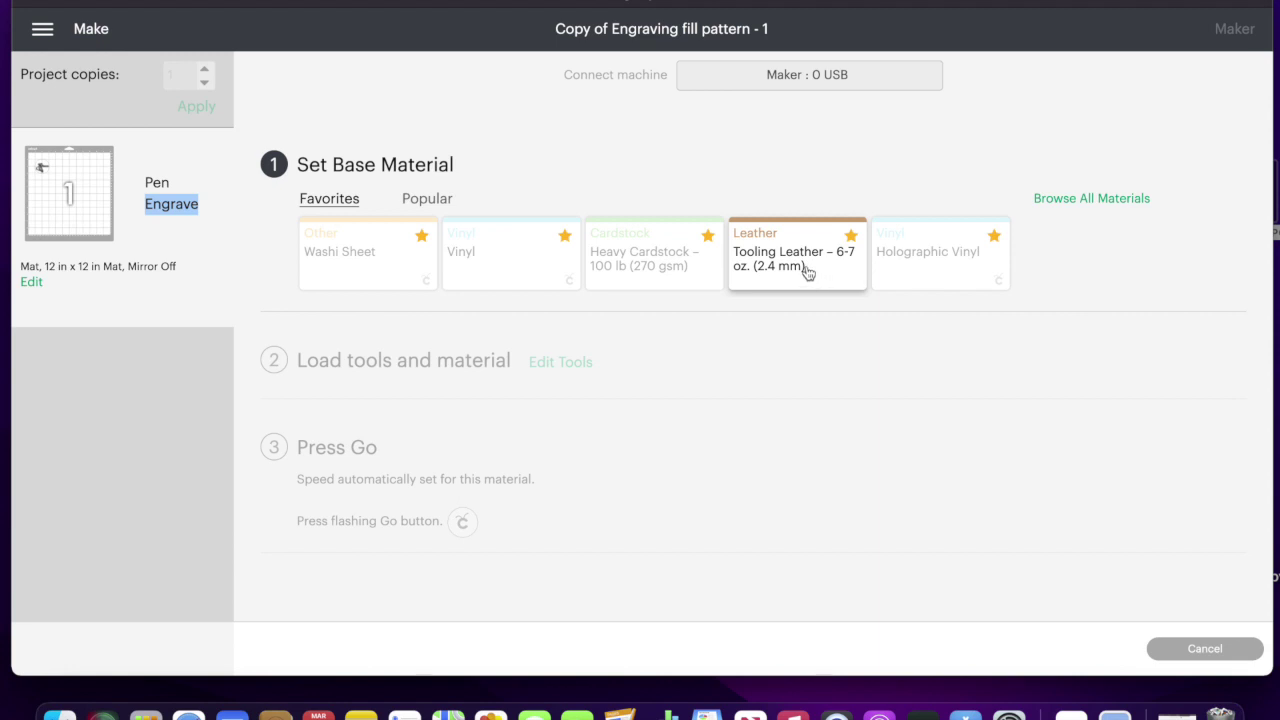
- Clear the stray text highlight on the Engrave label in the Make screen
click(797, 334)
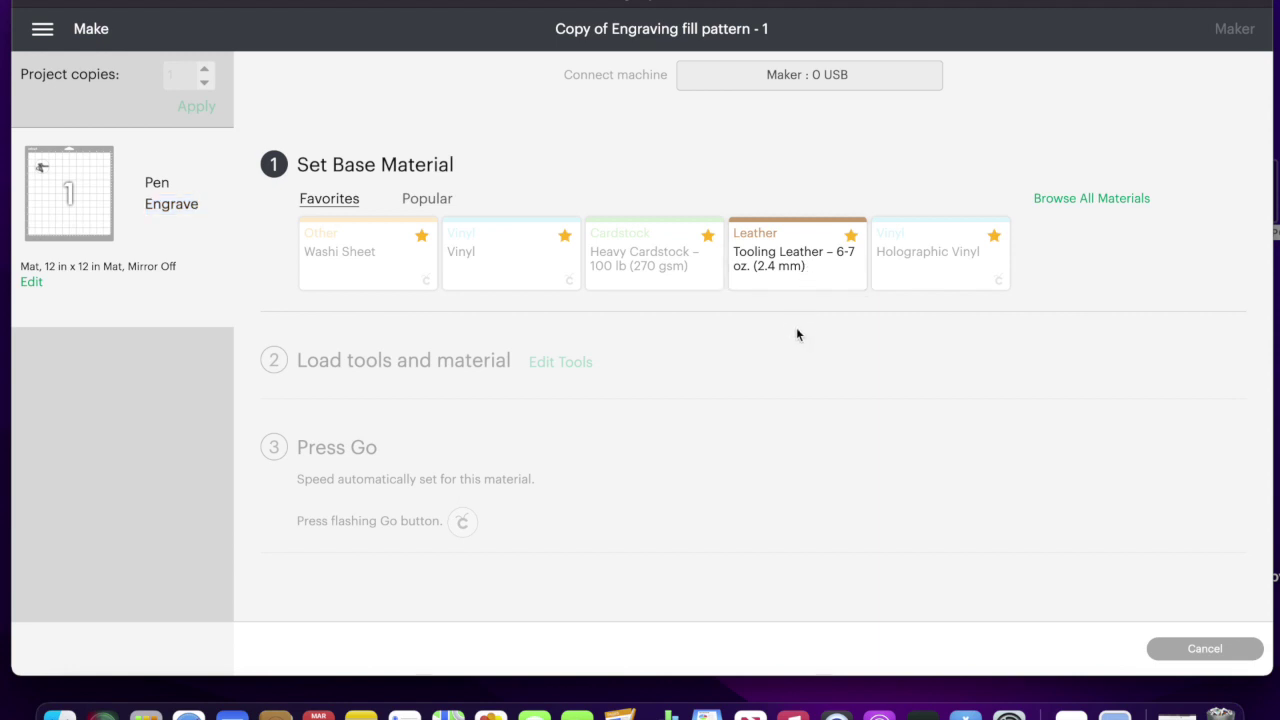